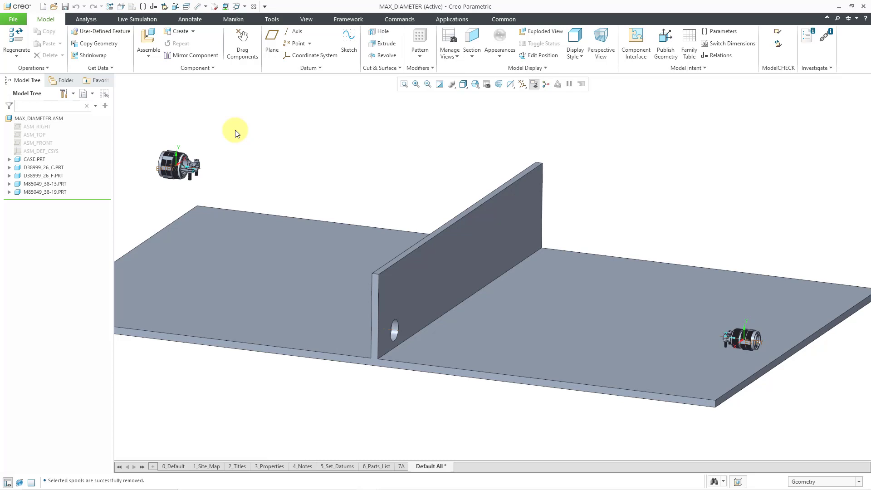
Open the D38999_26_C connector part to examine its ROUTING_AXIS and ENTRY coordinate system, and return to the MAX_DIAMETER assembly
click(41, 164)
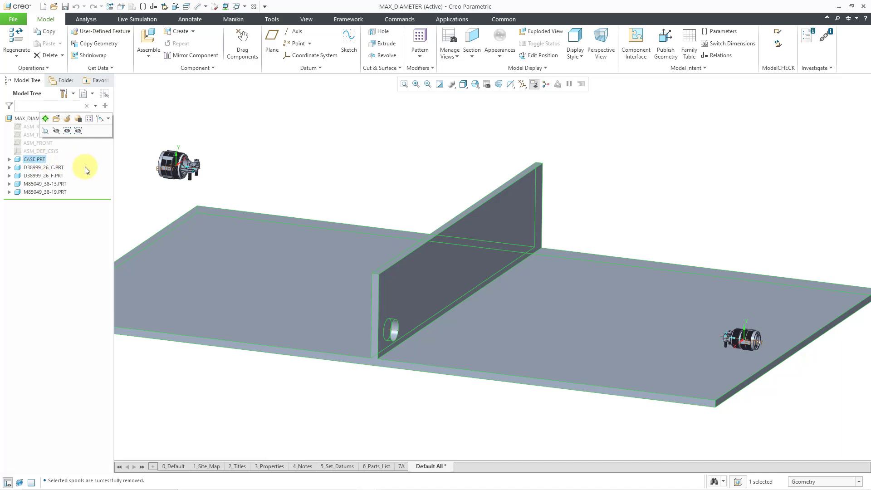
click(48, 168)
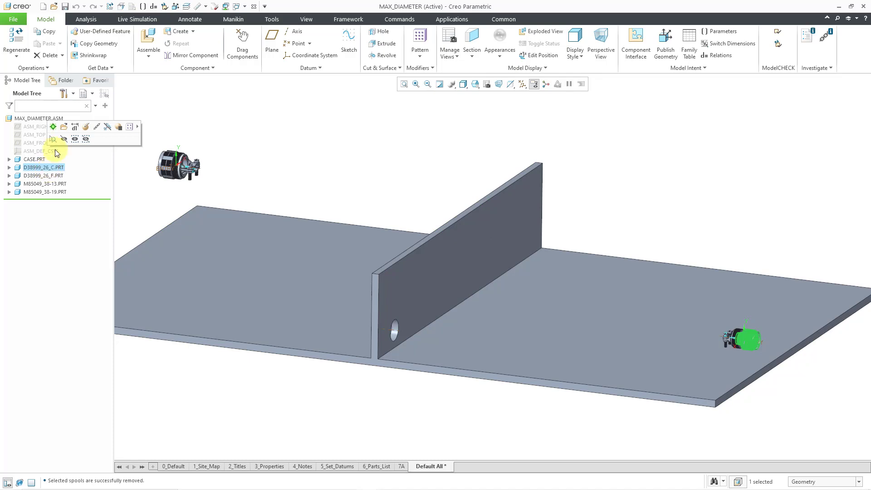
click(63, 128)
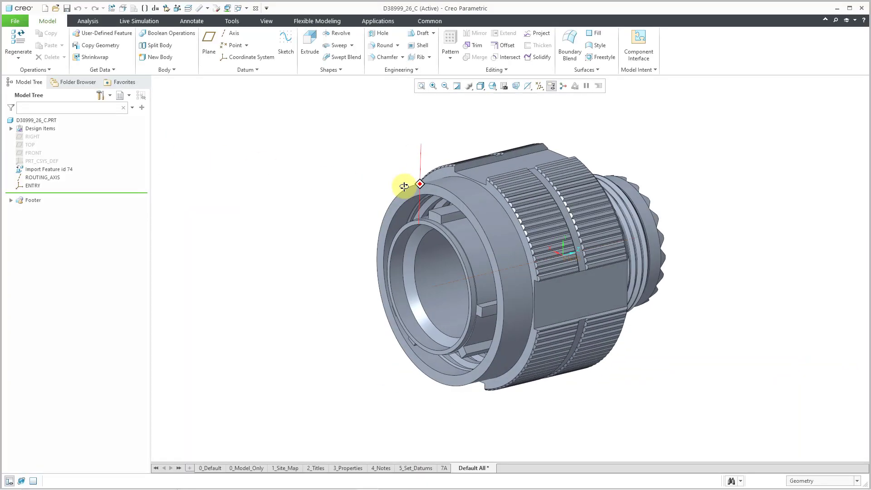
mouse_move(403, 187)
middle_down()
mouse_move(450, 175)
mouse_move(438, 199)
middle_up()
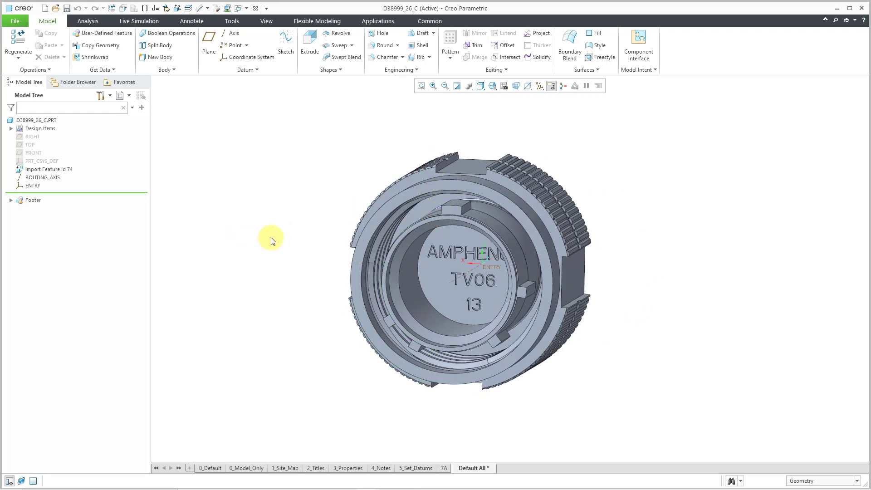
mouse_move(270, 237)
middle_down()
mouse_move(277, 236)
mouse_move(224, 236)
mouse_move(233, 239)
mouse_move(230, 249)
middle_up()
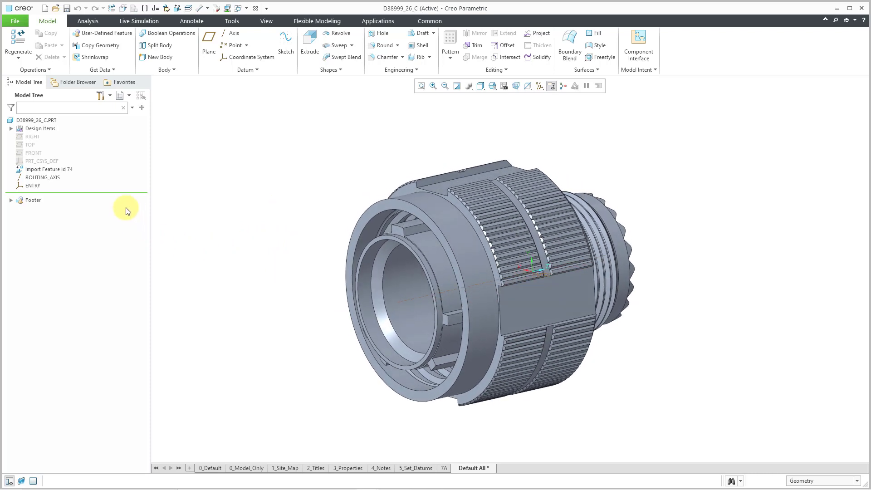
click(54, 177)
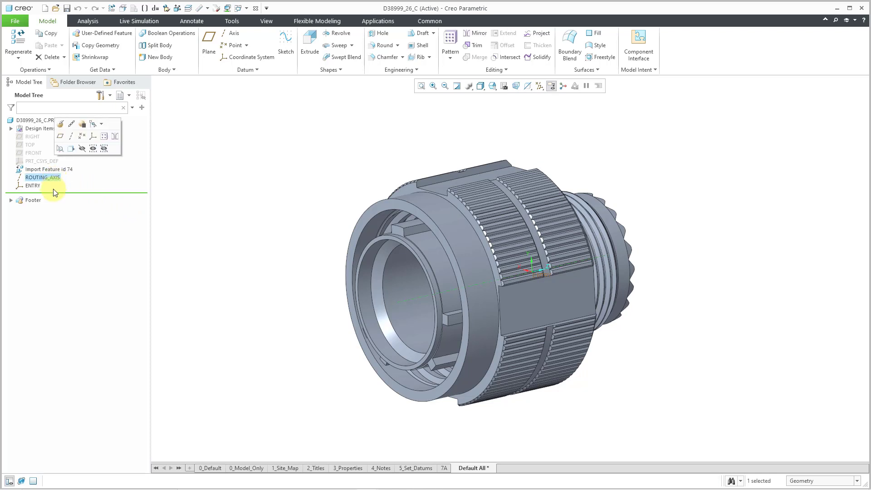
click(28, 184)
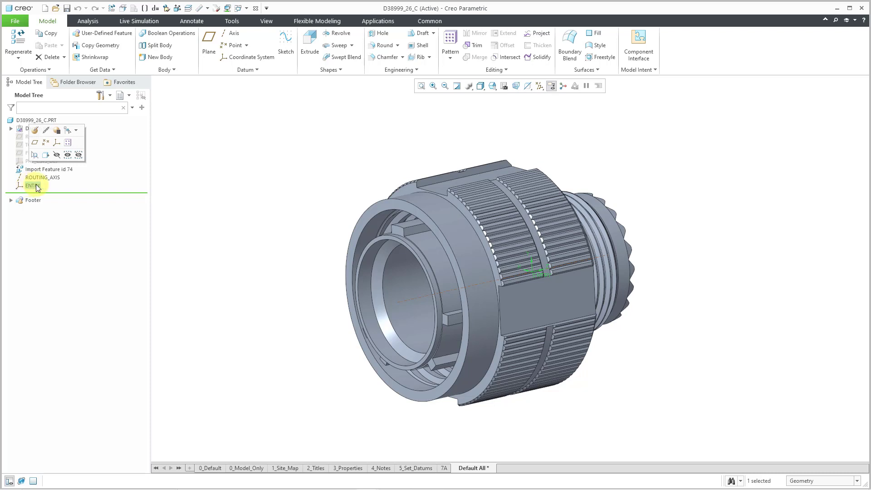
click(179, 175)
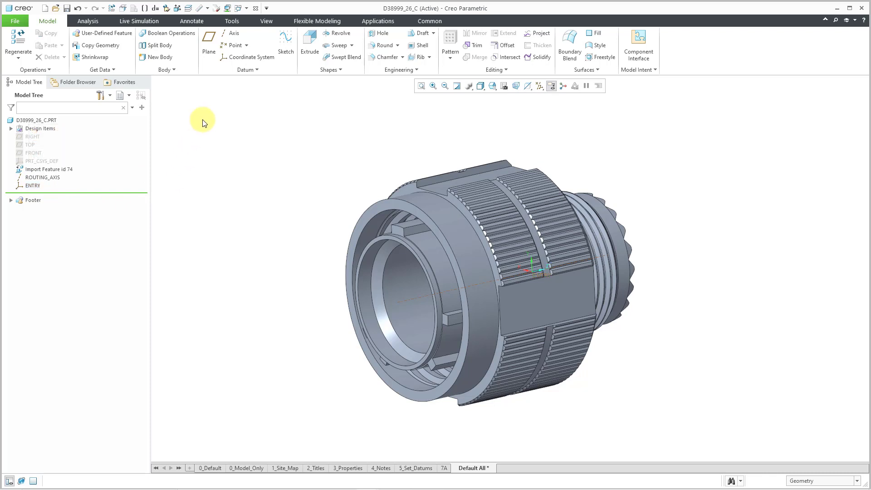
click(243, 8)
click(277, 47)
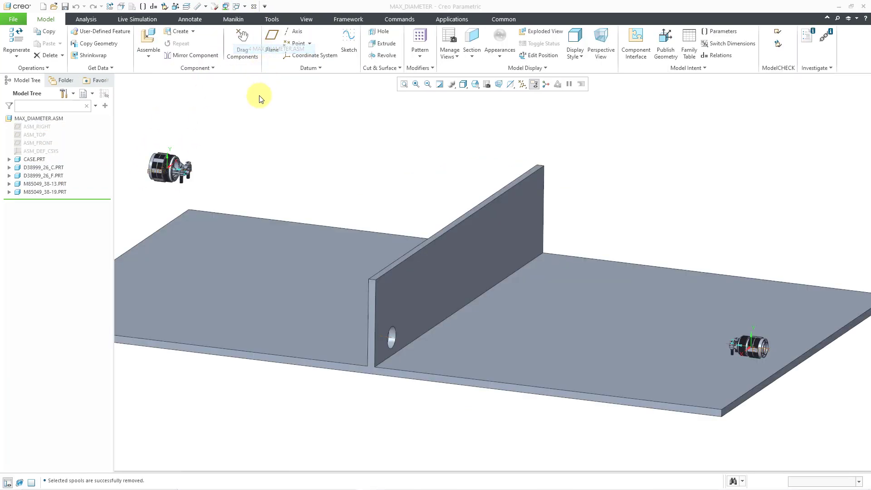
Open the M85049_38-19 backshell part to examine its geometry and routing axis, and return to the MAX_DIAMETER assembly
click(53, 185)
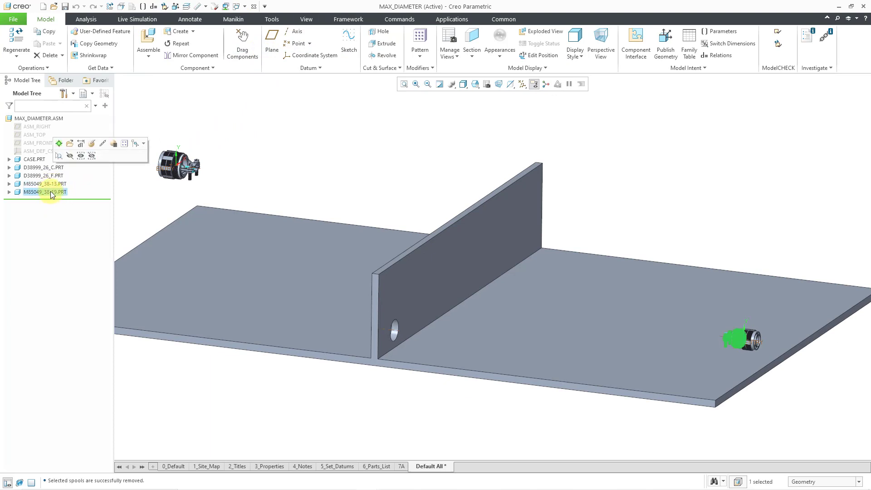
click(50, 192)
click(69, 150)
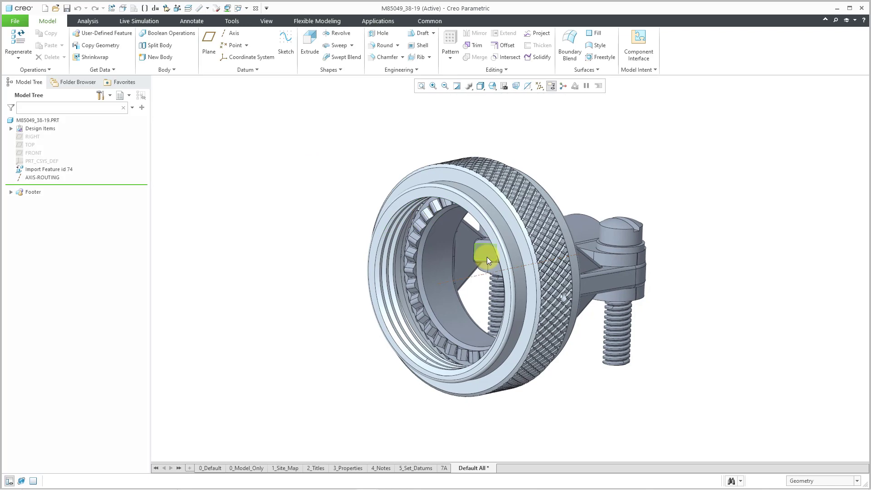
mouse_move(488, 258)
middle_down()
mouse_move(437, 249)
mouse_move(477, 253)
mouse_move(490, 264)
mouse_move(480, 254)
mouse_move(475, 267)
middle_up()
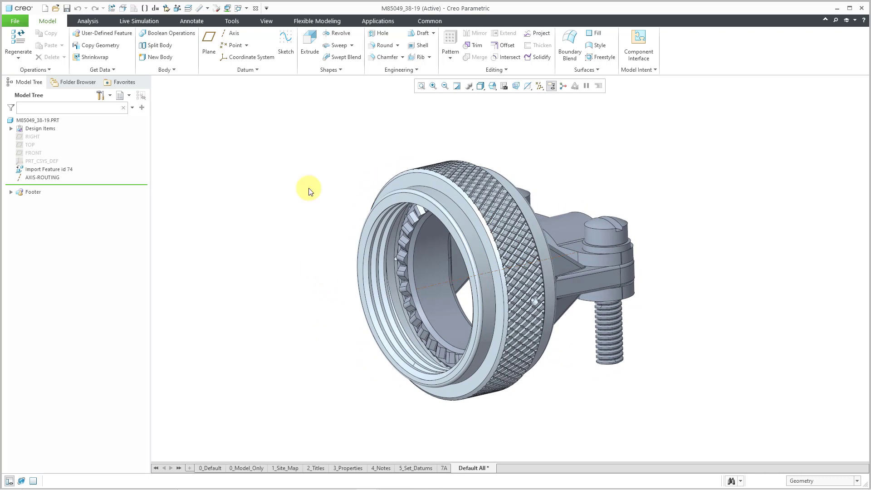
click(255, 10)
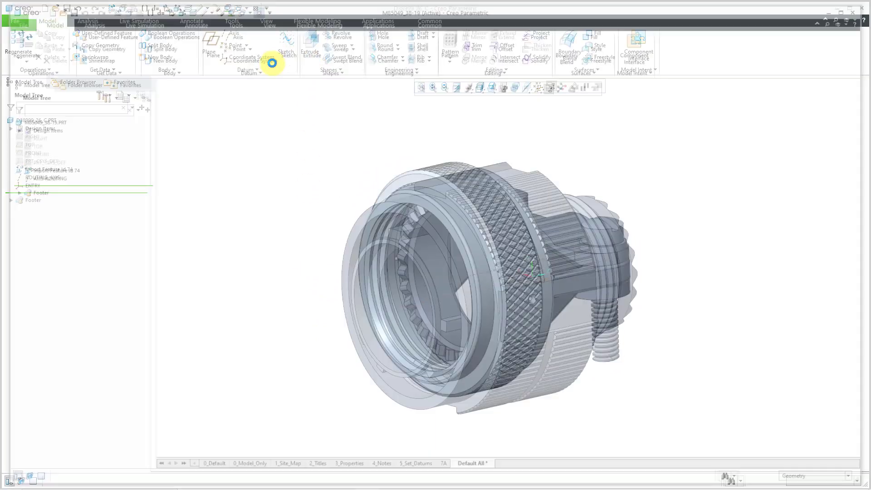
click(255, 8)
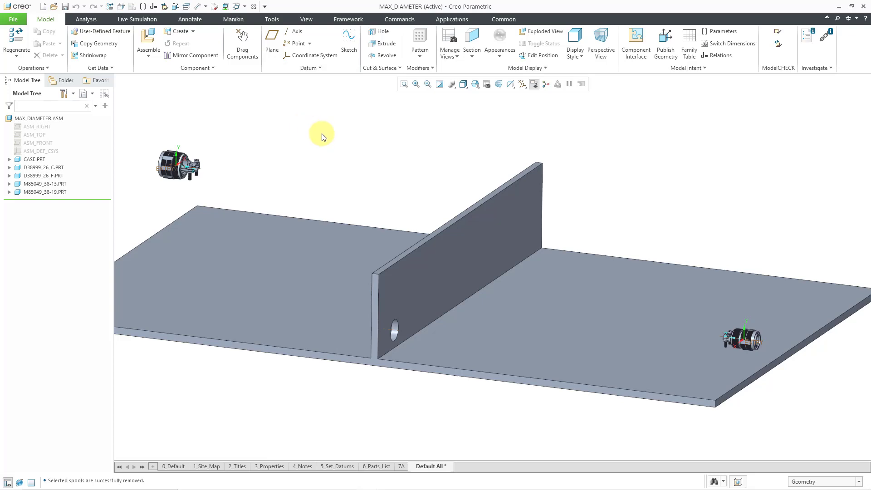
In the Cabling application, create a harness part with the default name prt0002 from the mcae_part_metric_mbd template
click(448, 17)
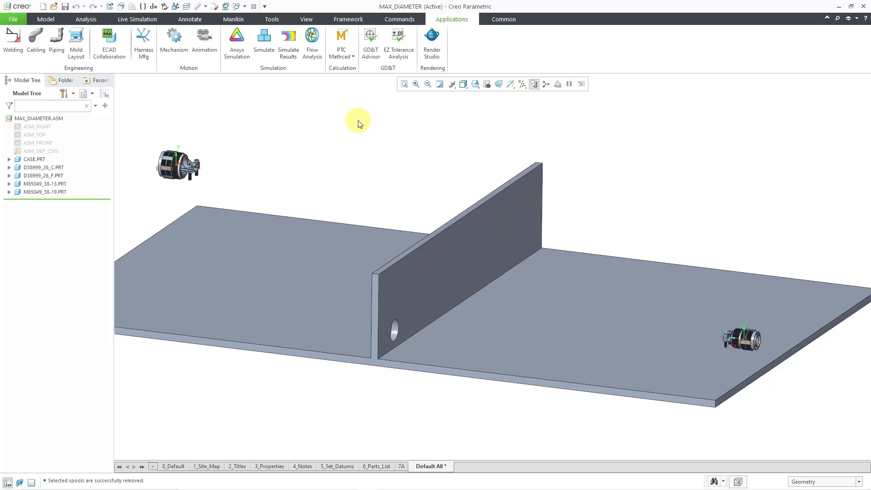
click(36, 40)
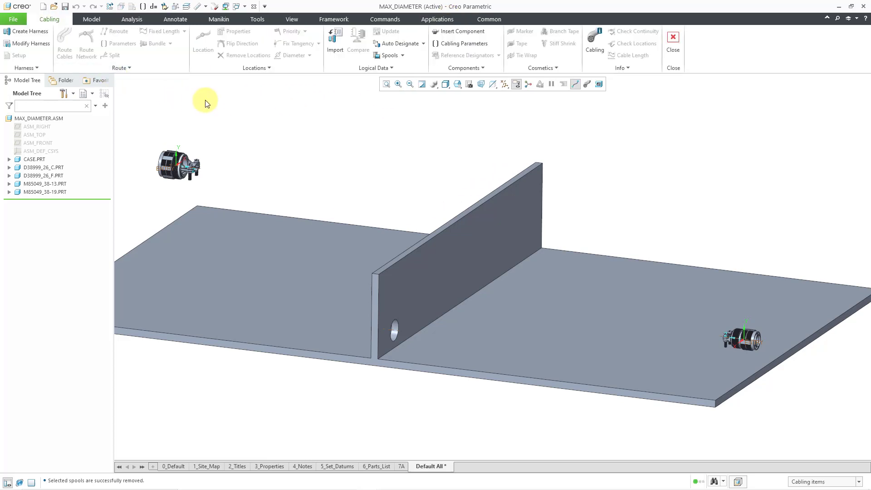
click(32, 32)
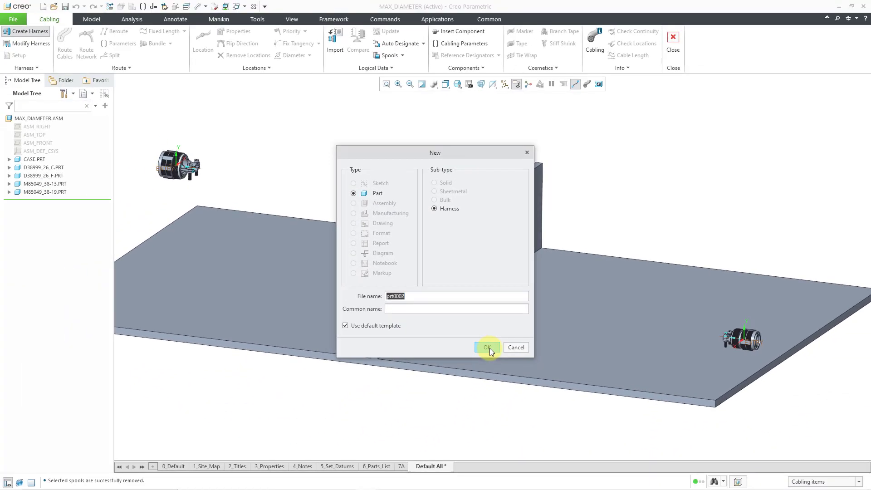
click(488, 347)
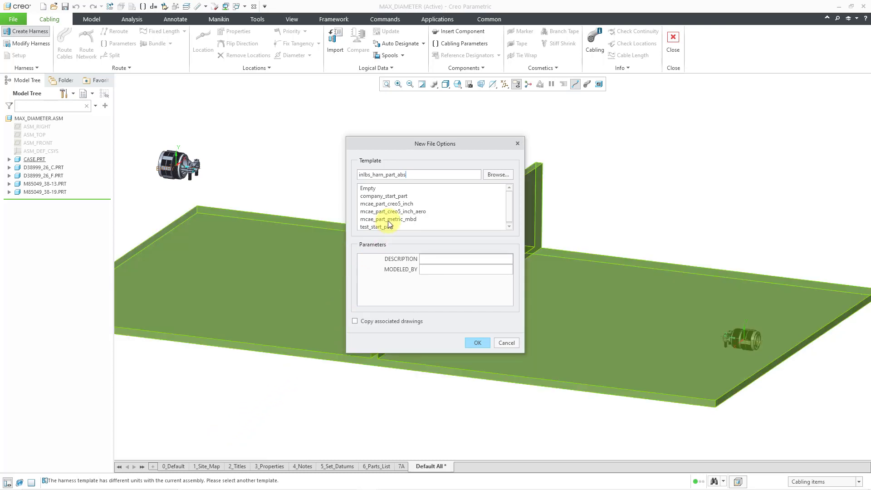
click(388, 219)
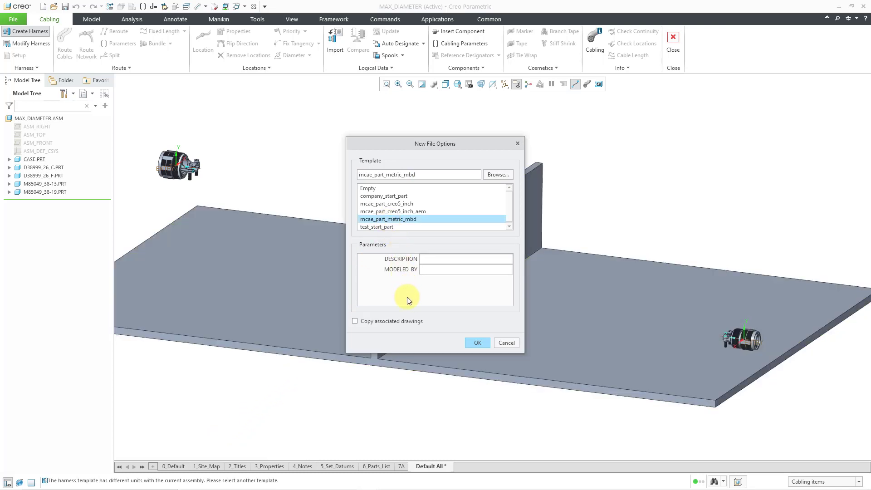
click(476, 342)
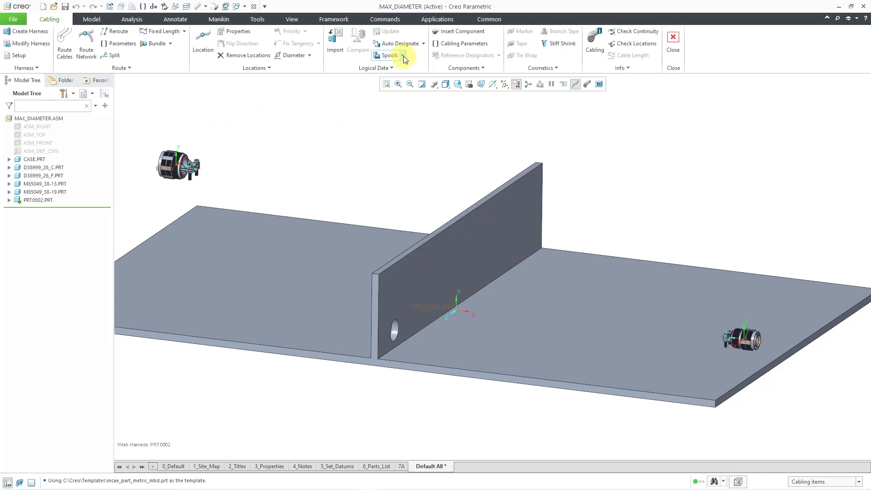
Look through the saved spool files in the spool directory without reading one in
click(389, 55)
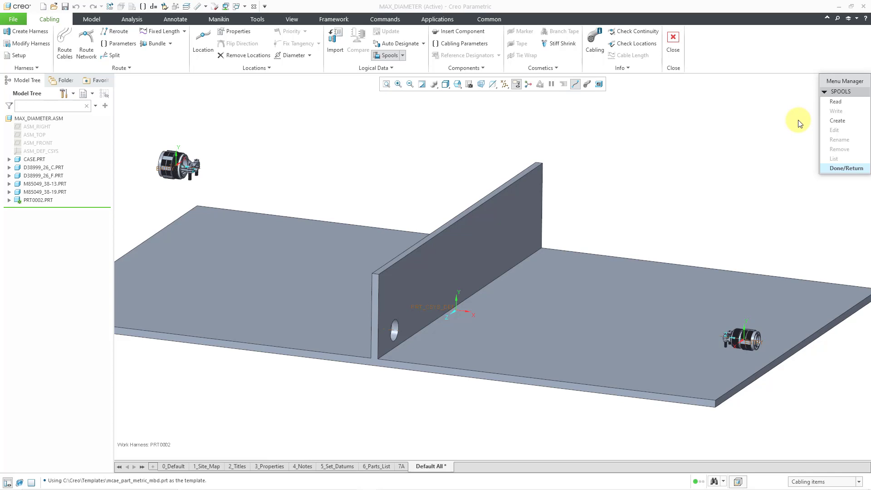
click(838, 102)
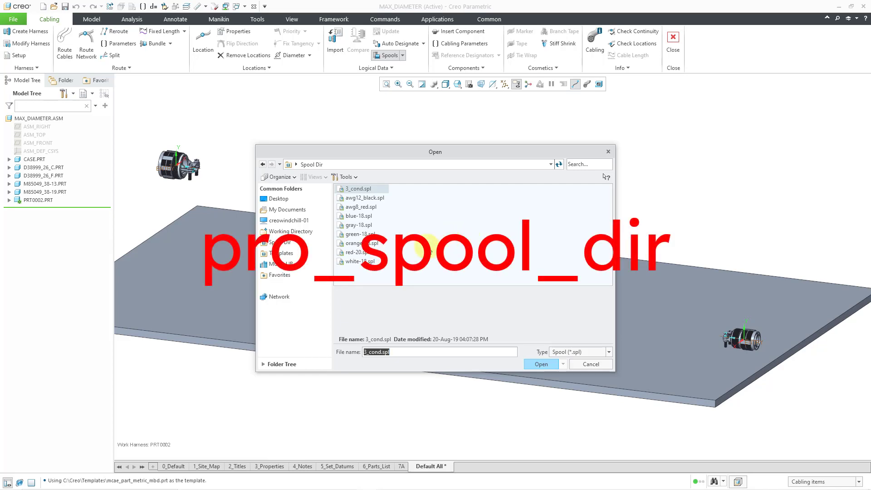
click(593, 365)
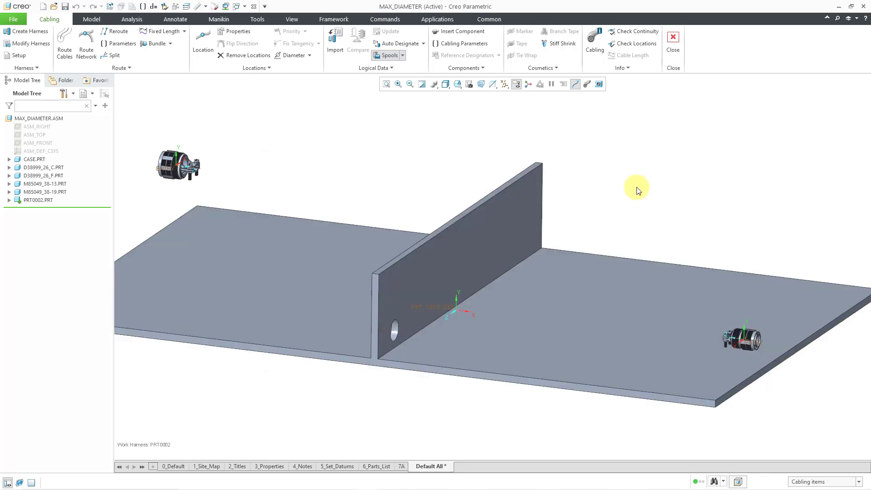
Create a new wire spool named 12-black
click(390, 56)
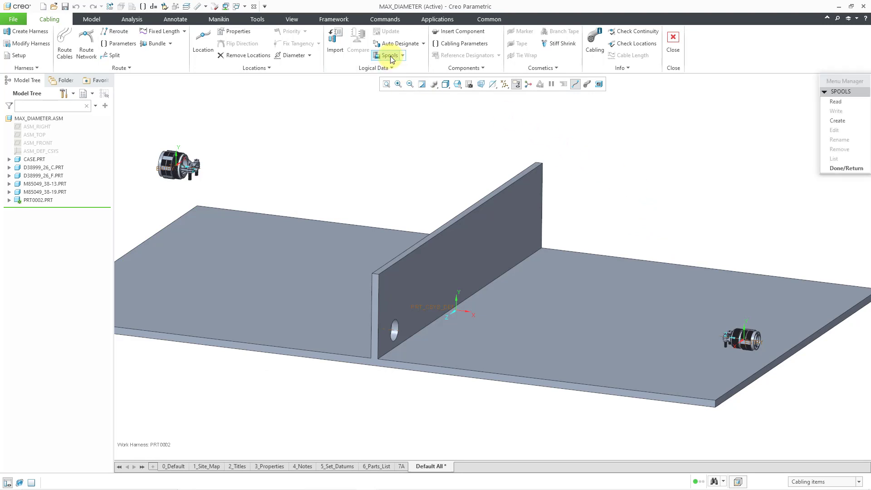
click(839, 122)
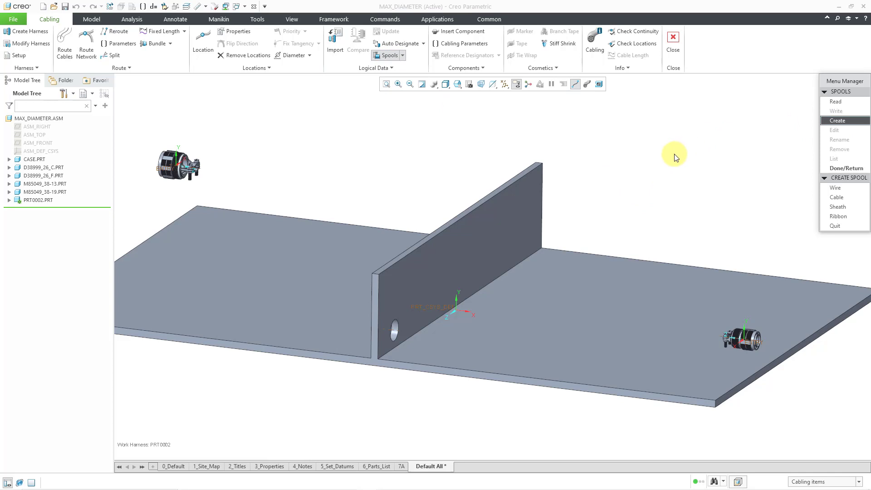
click(834, 189)
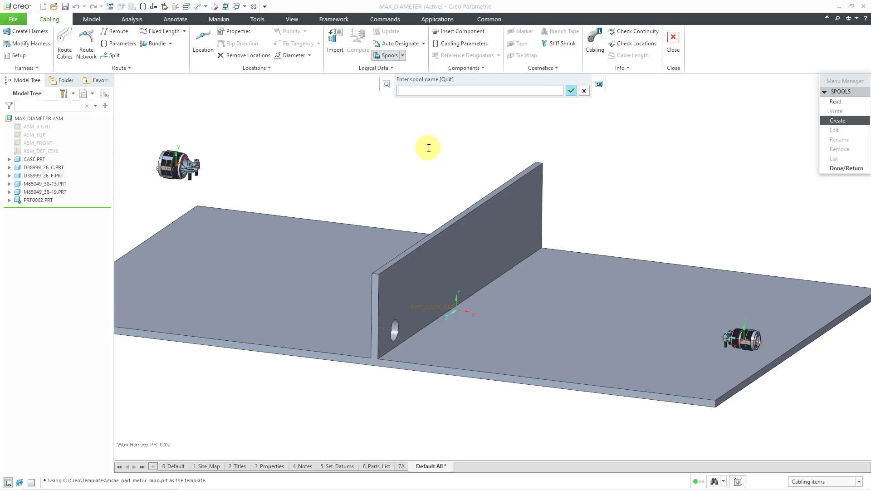
text(12-black)
key(Return)
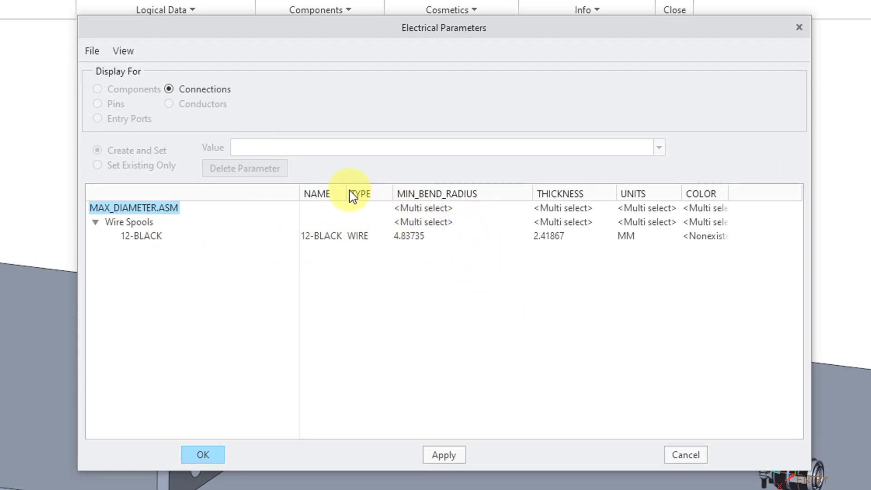
Set the 12-BLACK spool's units to INCH and its thickness to .0808
drag(346, 188, 363, 188)
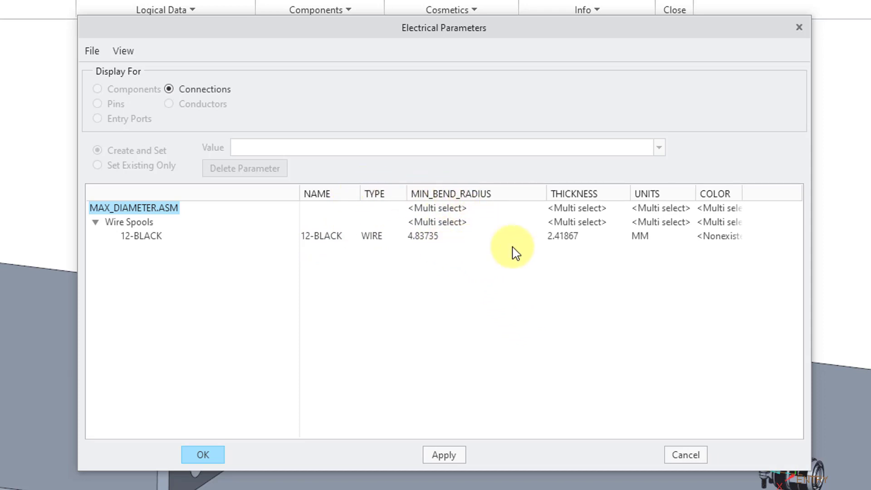
click(653, 238)
click(659, 149)
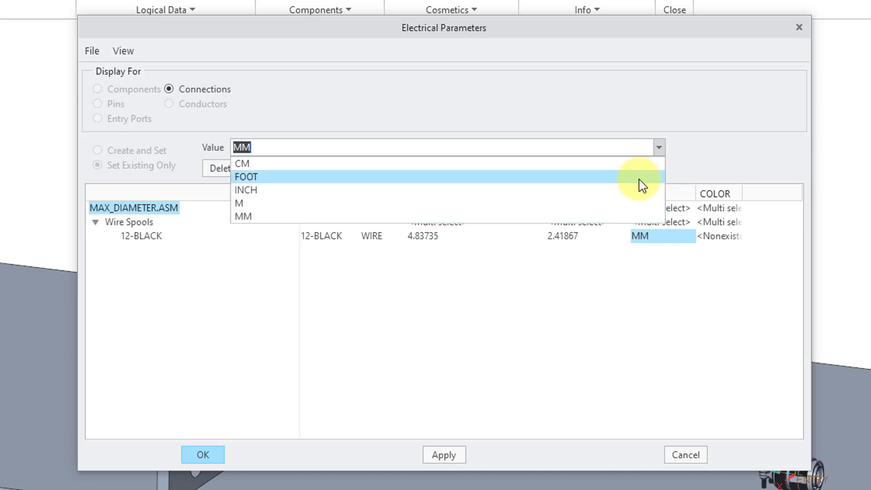
click(634, 196)
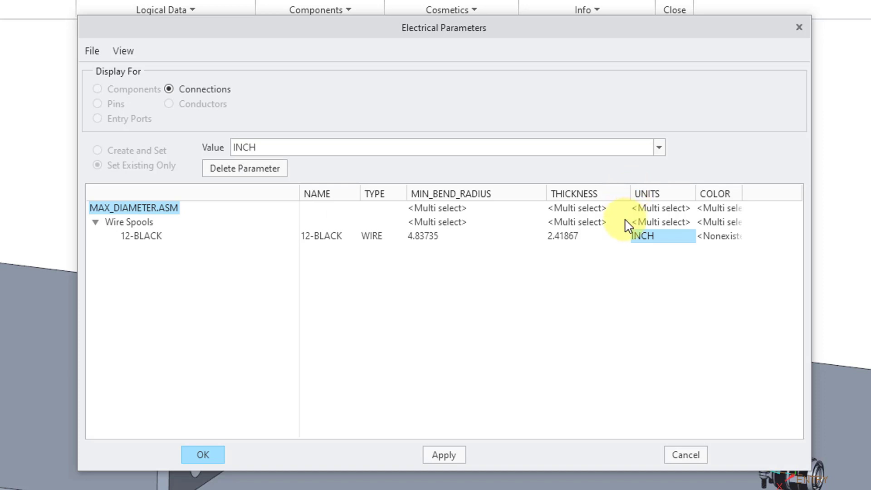
click(584, 238)
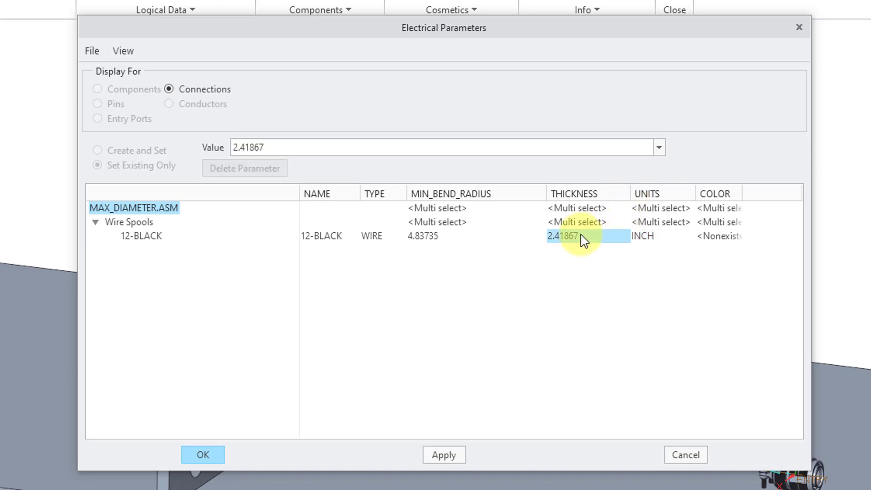
key(BackSpace)
text(.0808)
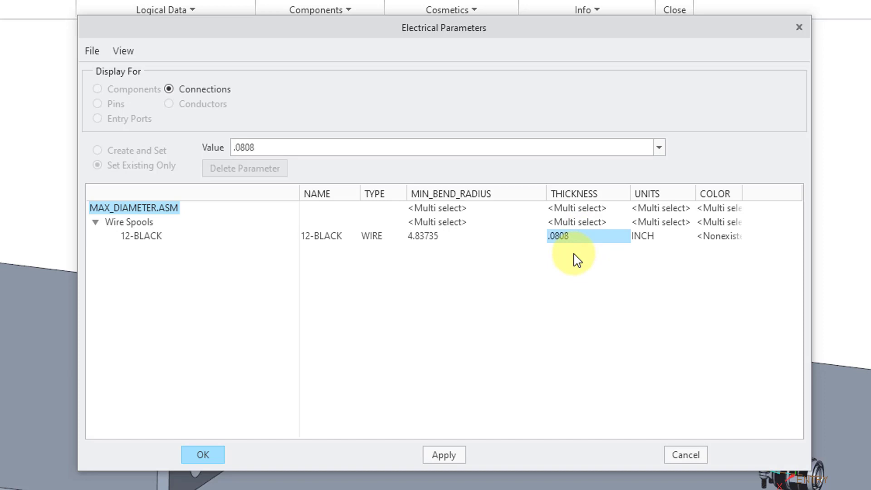
Widen the COLOR column in the spool table and set the 12-BLACK spool's color to BLK
click(735, 238)
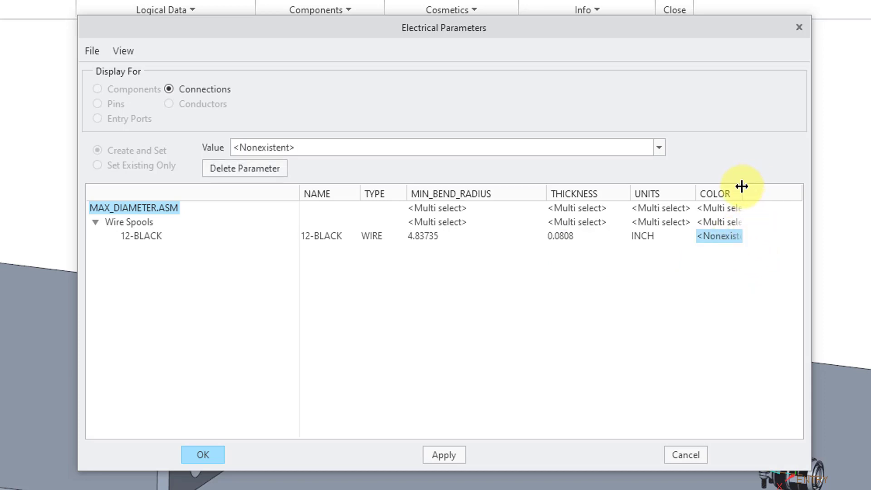
drag(741, 188, 785, 187)
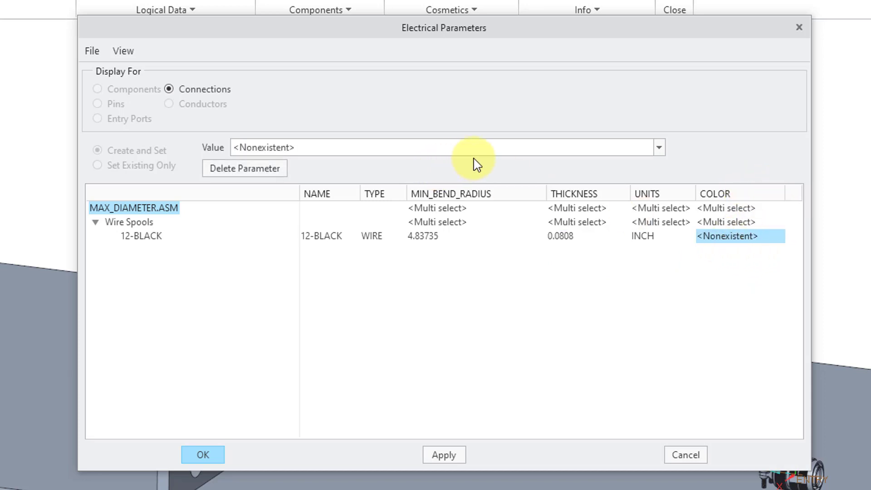
click(659, 150)
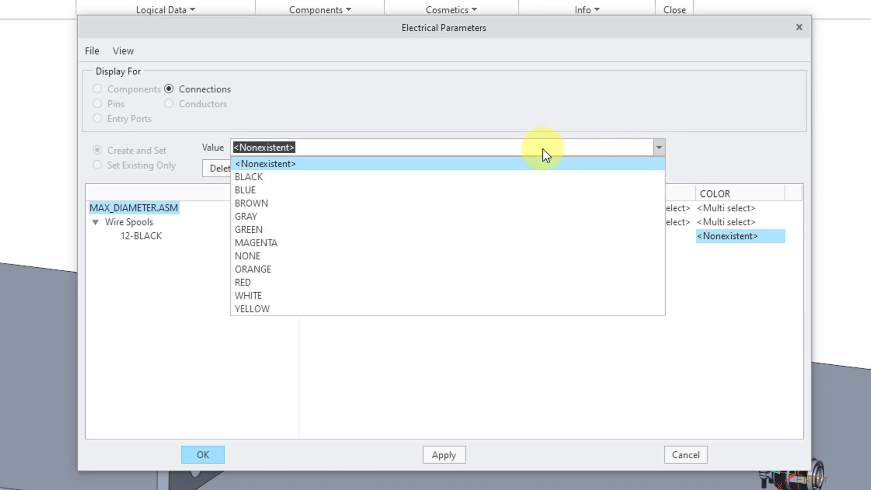
click(525, 129)
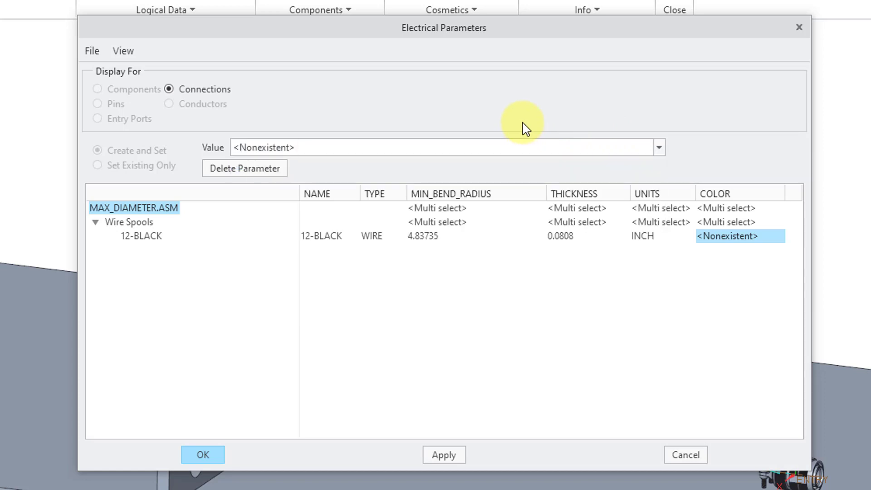
click(367, 148)
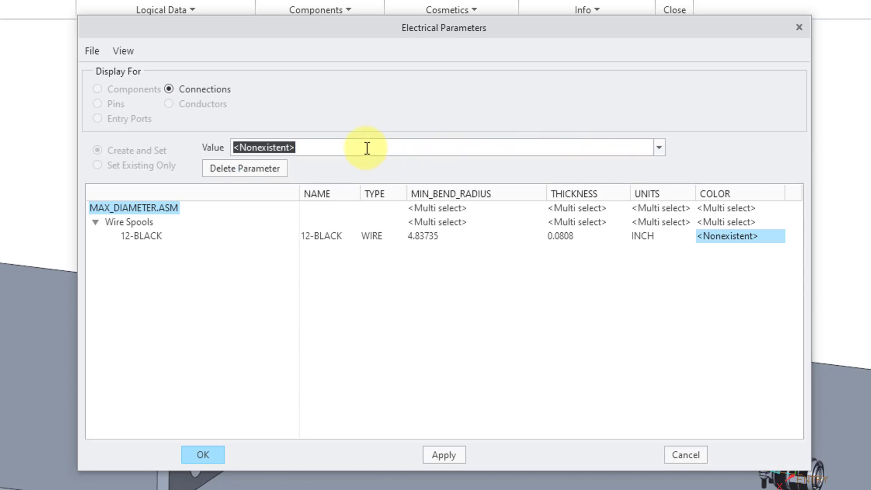
text(BLK)
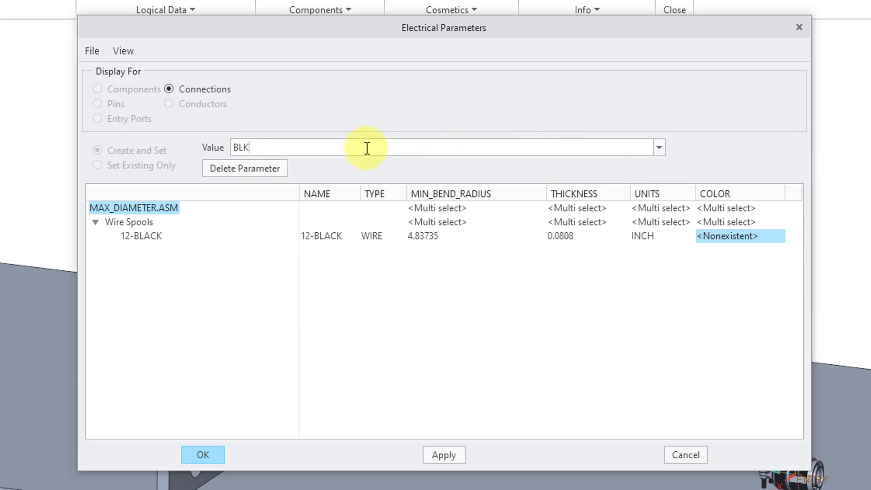
key(Return)
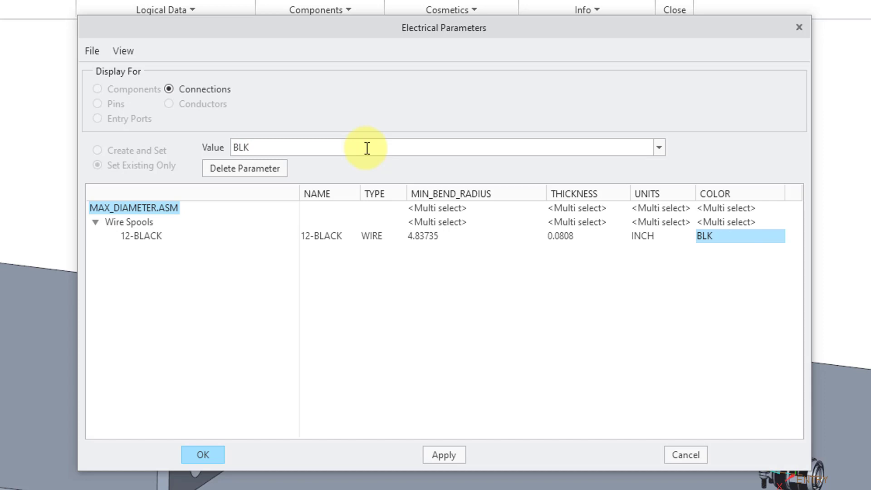
Set the 12-BLACK spool's minimum bend radius to .1616 and accept its electrical parameters
click(435, 239)
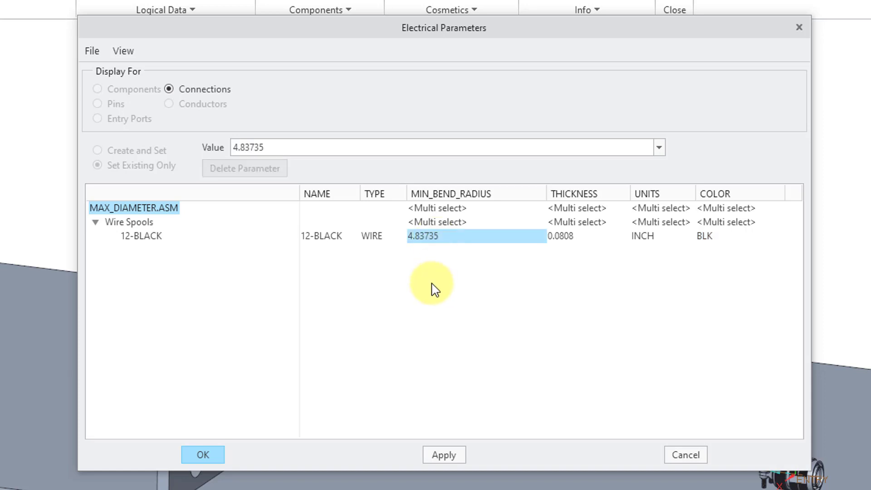
text(.1616)
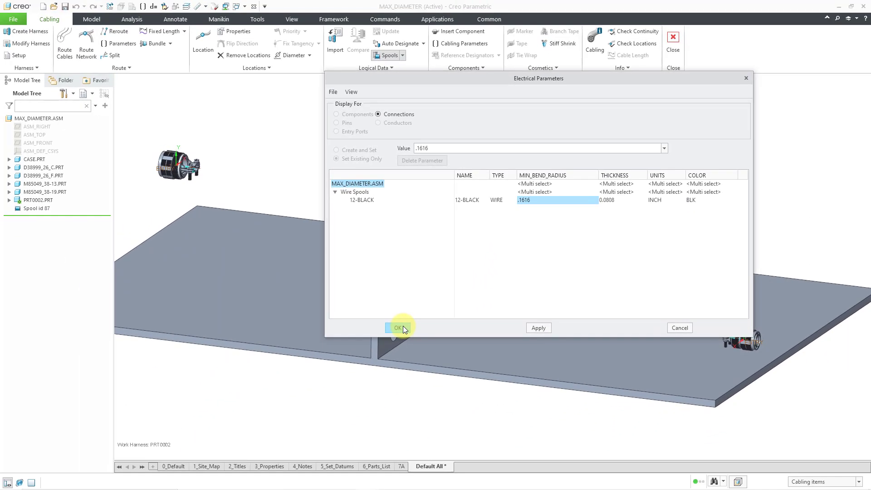
click(335, 368)
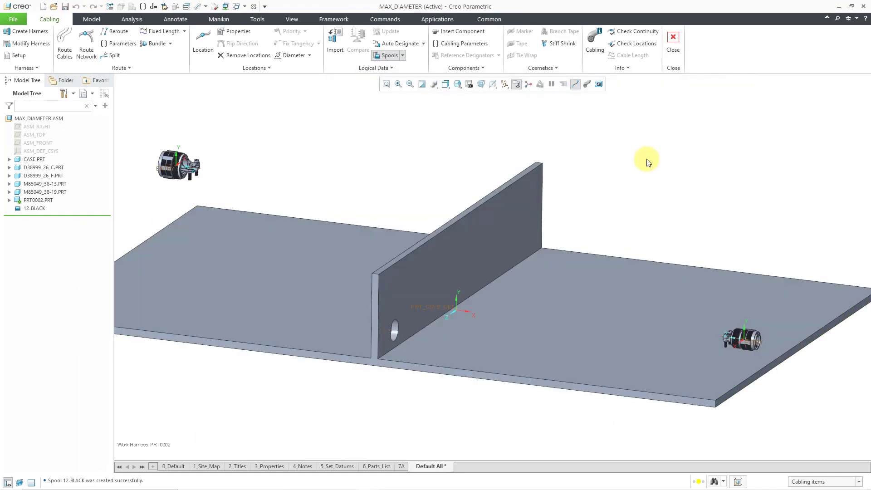
Create a new wire spool named 18-RED
click(388, 54)
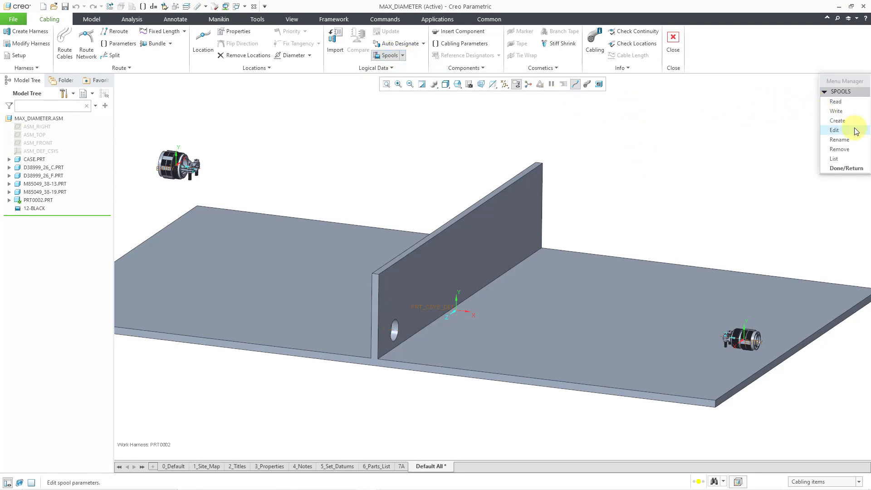
click(830, 120)
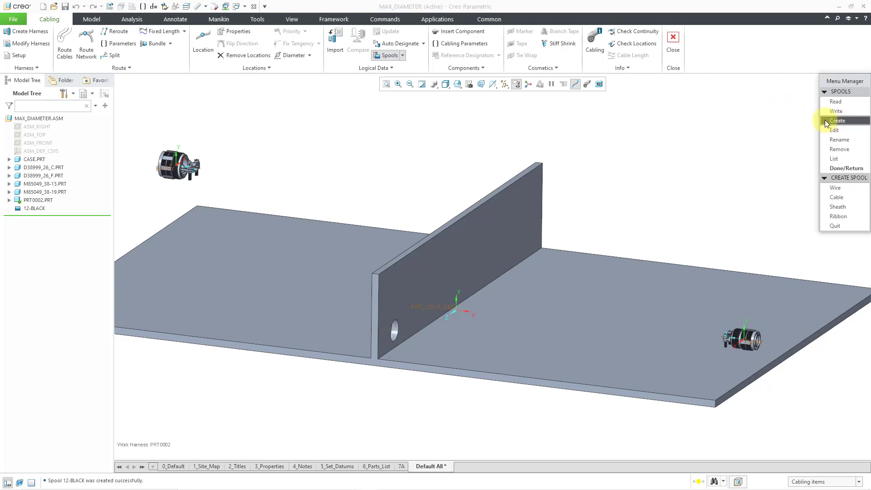
click(833, 187)
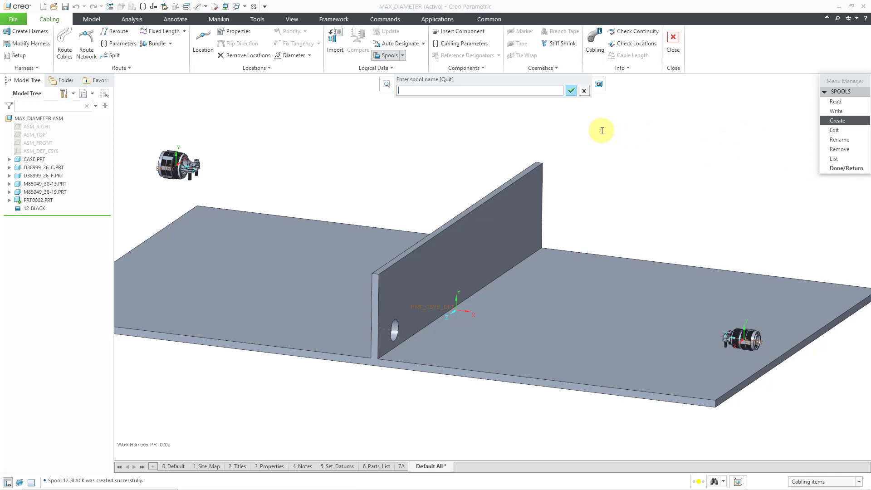
text(18-RED)
key(Return)
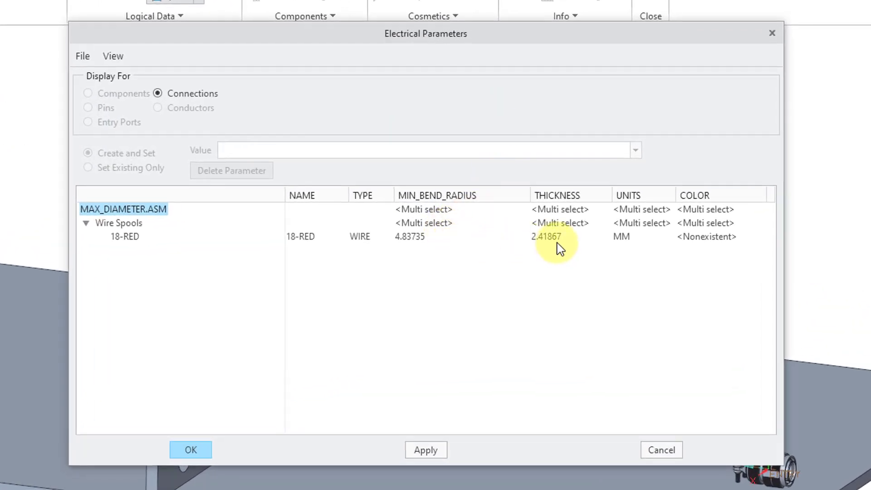
Set the 18-RED spool's thickness to .823 and its minimum bend radius to 1.64
click(559, 245)
double_click(341, 150)
text(.823)
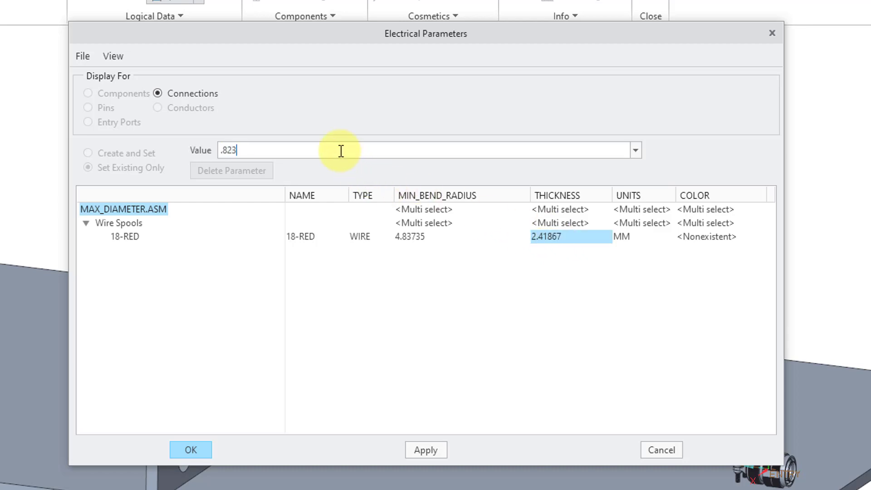
click(405, 238)
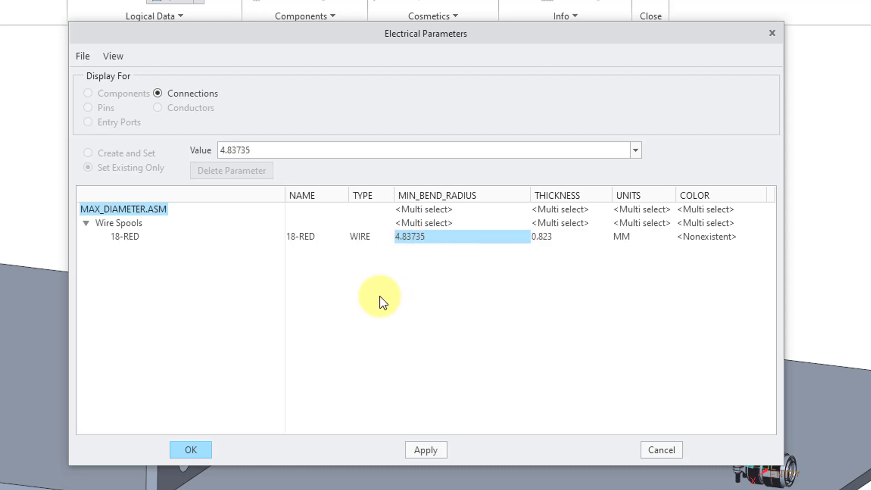
double_click(269, 148)
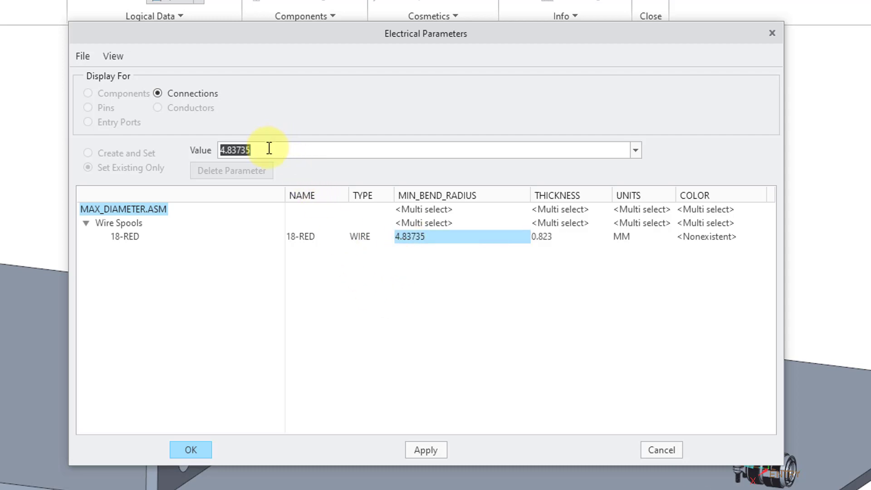
text(1)
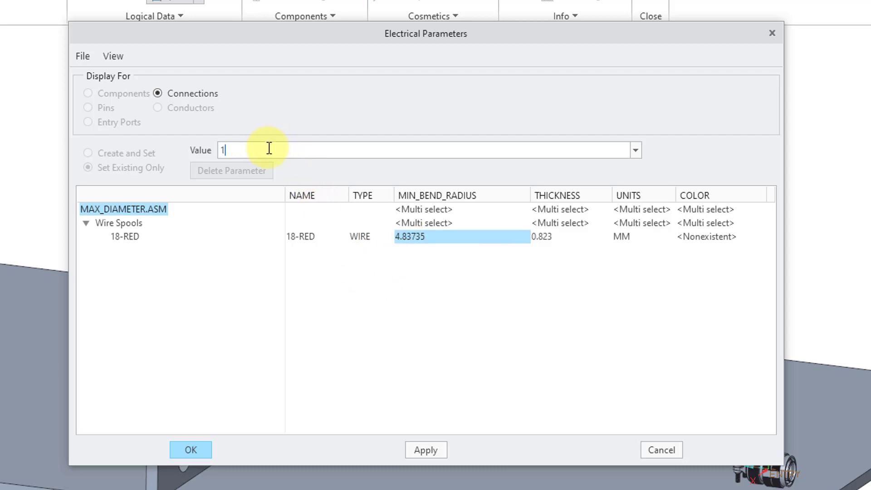
text(.64)
key(Return)
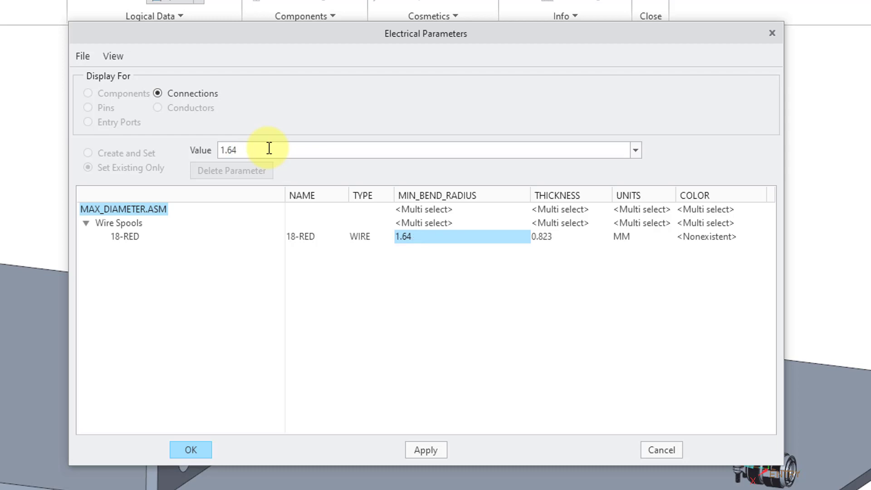
Set the 18-RED spool's color to RED
click(700, 239)
click(458, 153)
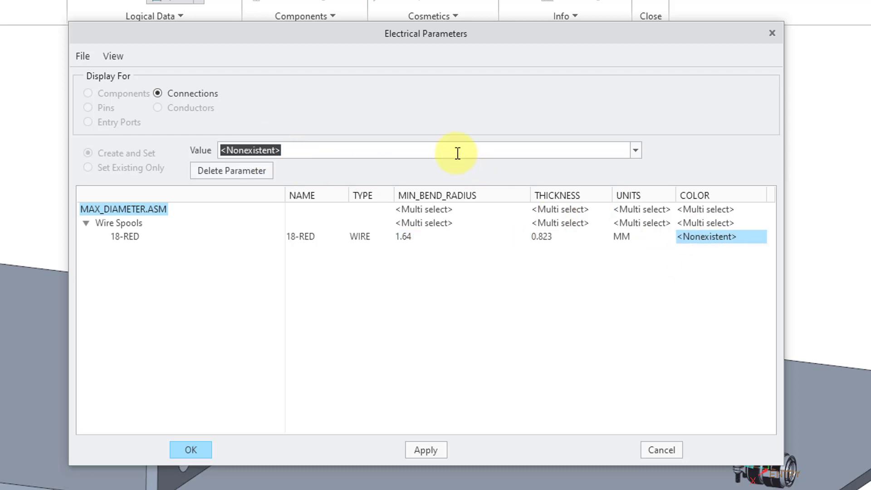
text(RED)
key(Return)
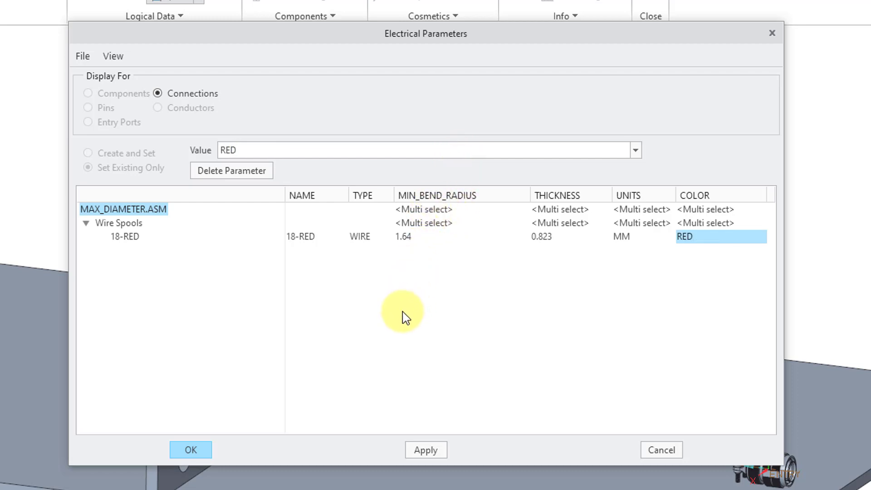
Look through the connection parameters available as extra columns without adding any, and accept the 18-RED spool's electrical parameters
click(122, 60)
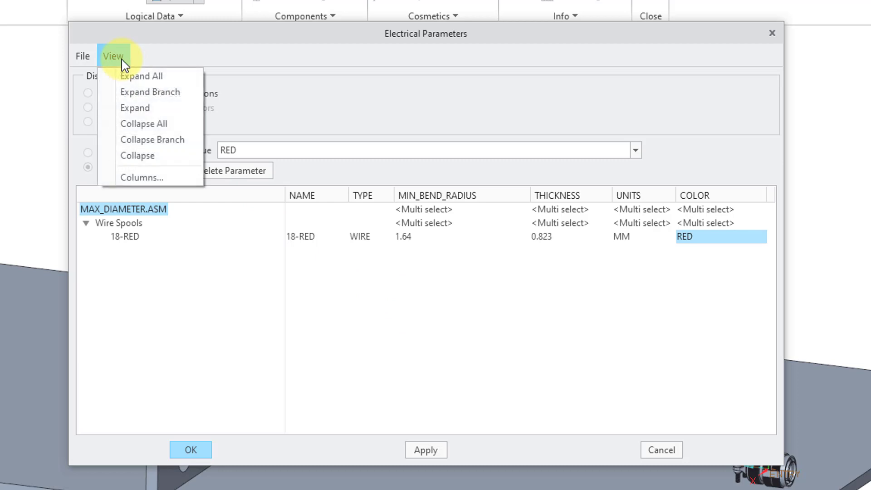
click(145, 177)
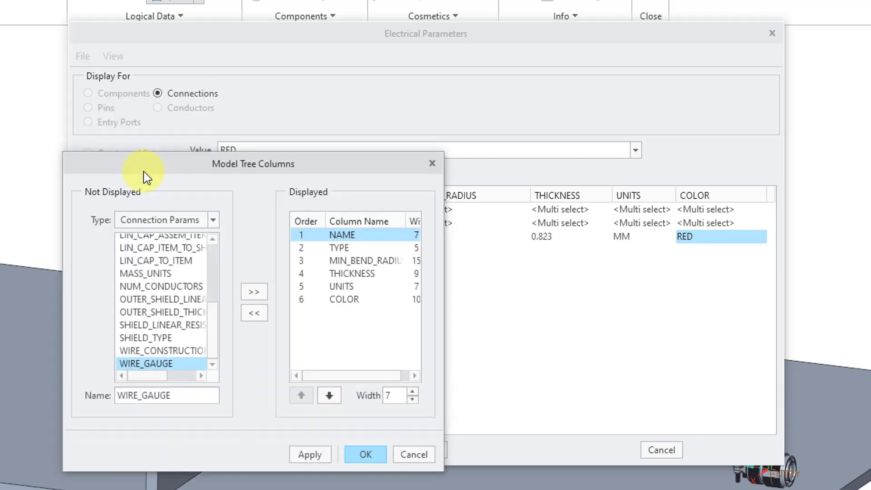
drag(219, 326, 218, 261)
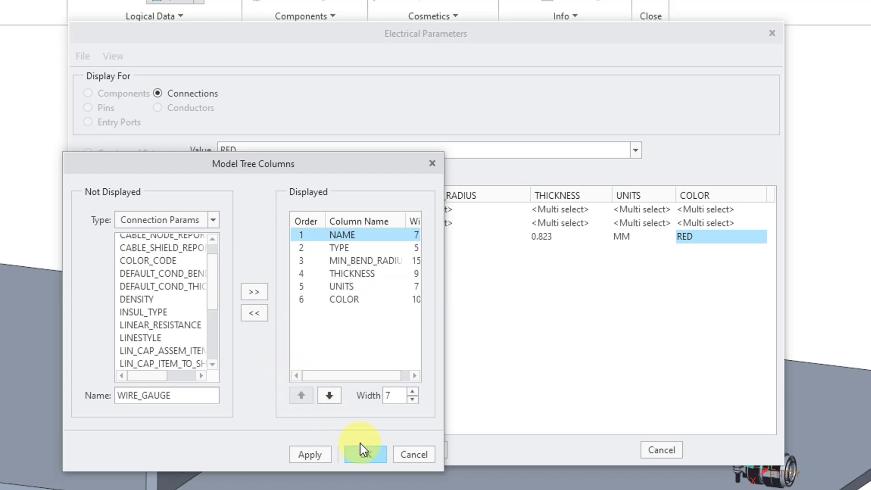
click(366, 454)
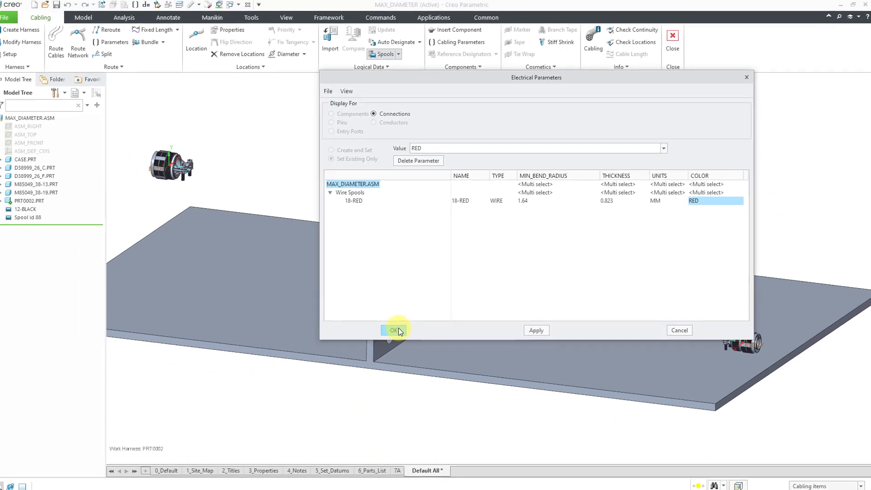
click(393, 329)
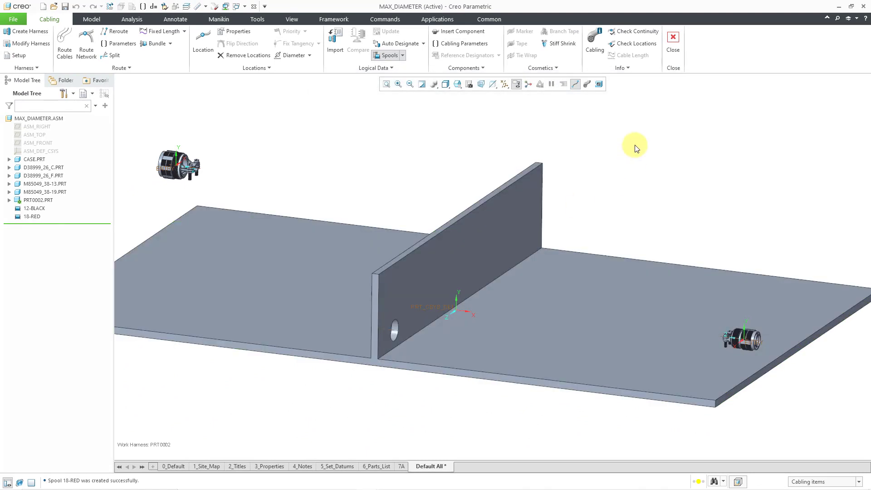
Create a new wire spool named 20-BLU
click(389, 55)
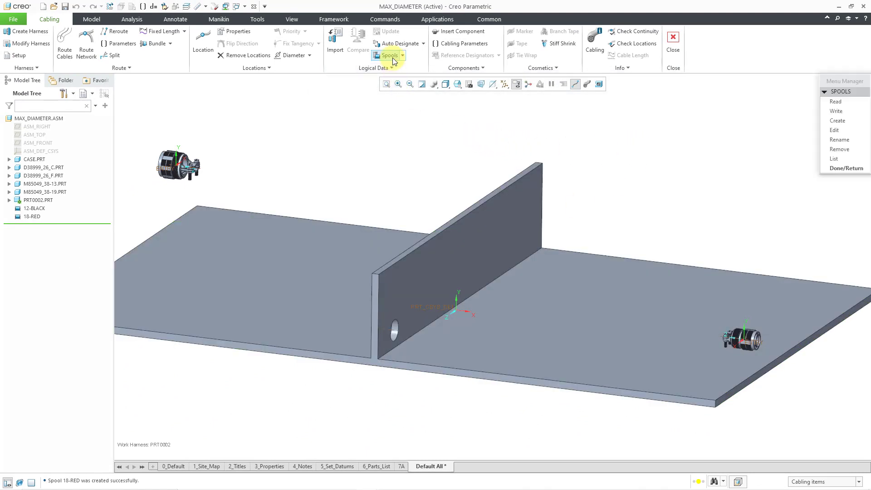
click(835, 120)
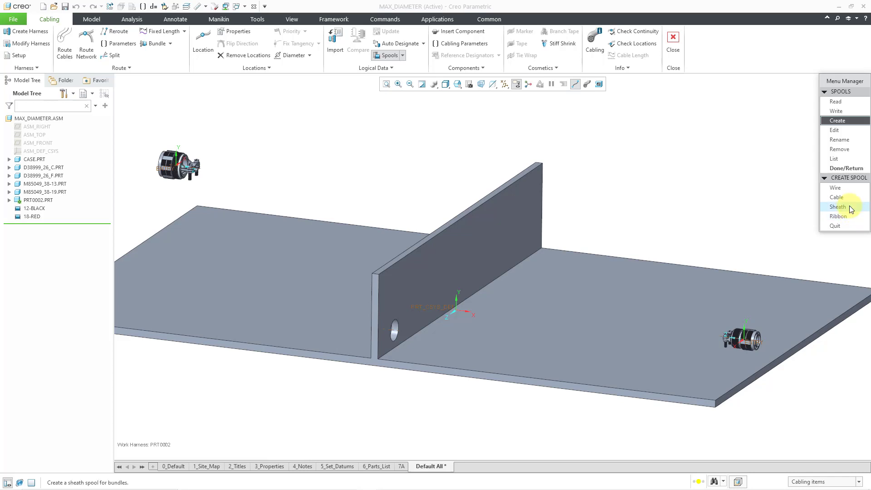
click(839, 188)
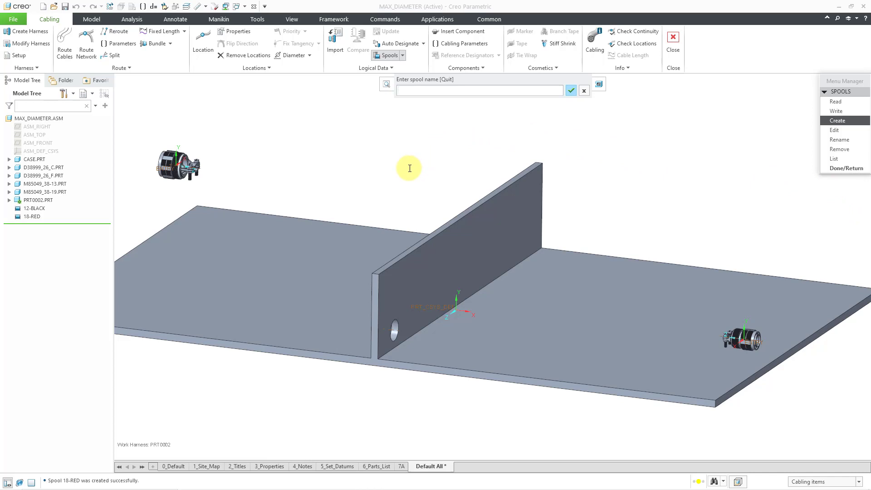
text(20-BLUE)
key(Return)
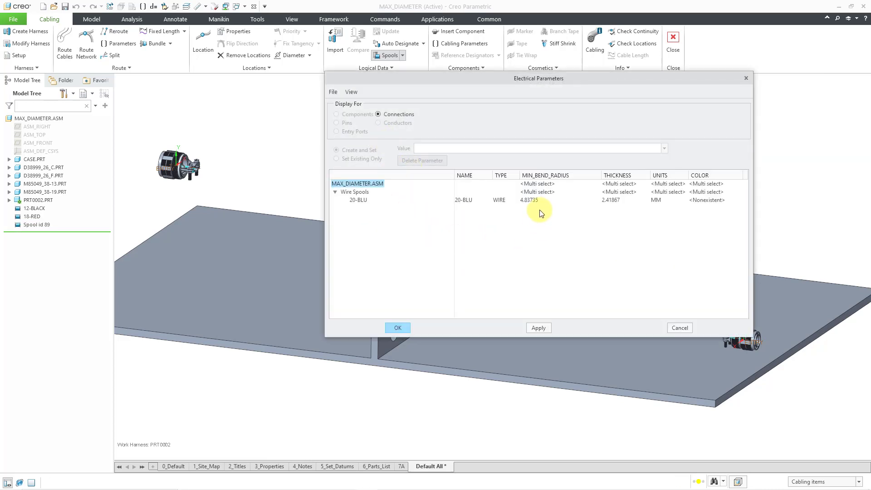
Set the 20-BLU spool's thickness to .519 and its minimum bend radius to 1.02
click(613, 200)
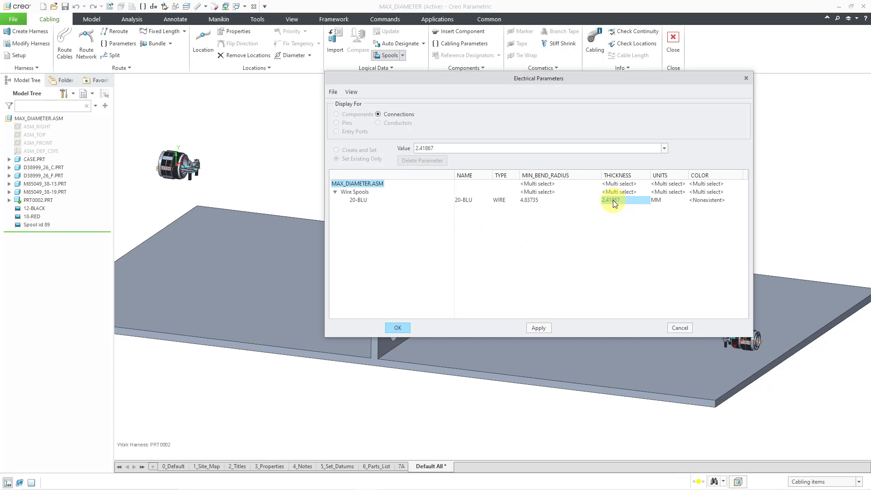
click(499, 149)
text(.519)
click(530, 200)
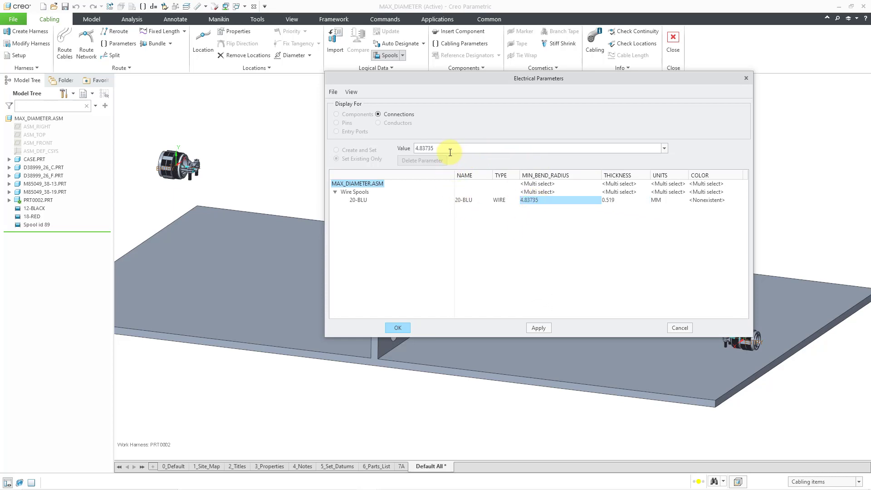
click(448, 150)
text(1.02)
key(Return)
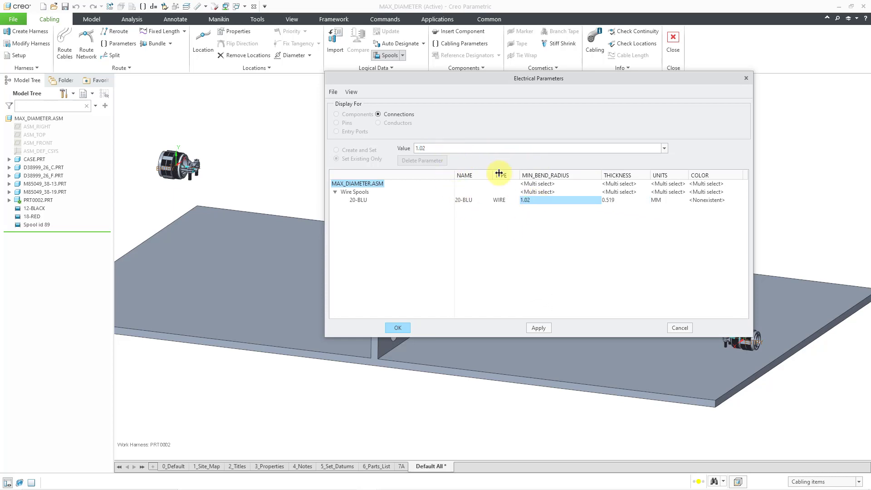
Set the 20-BLU spool's color to BLU
click(696, 201)
click(492, 147)
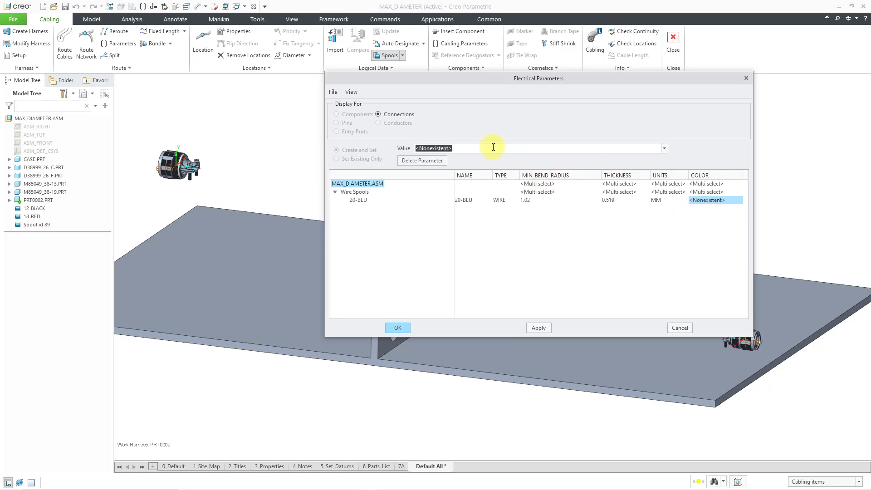
text(BLU)
key(Delete)
key(Return)
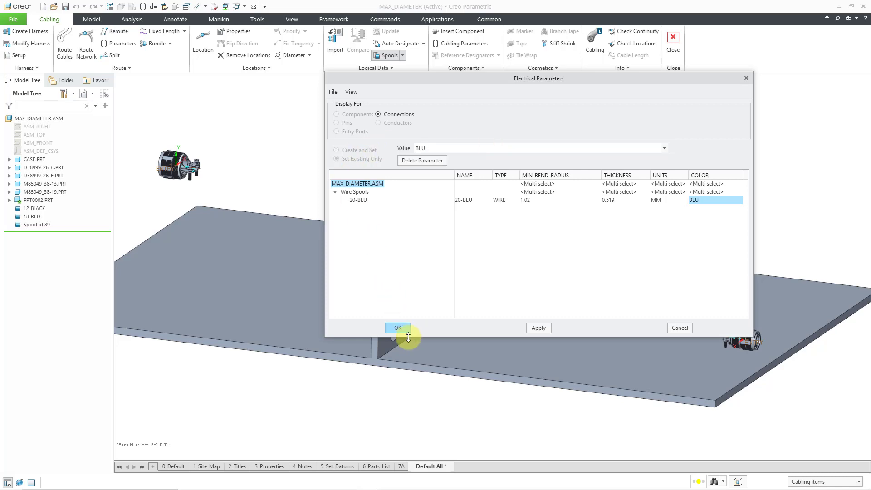
Accept the electrical parameters of the 20-BLU wire spool
click(398, 327)
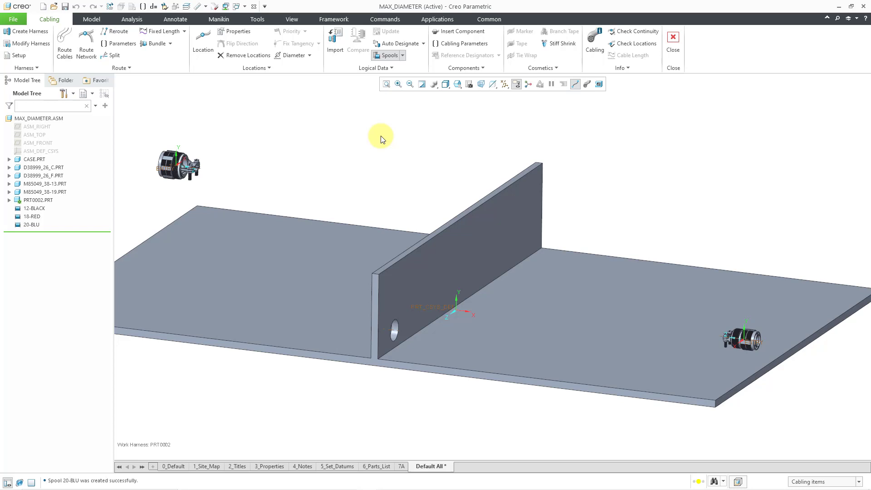
Designate the D38999_26_F part as a connector using the default connector parameters
click(424, 44)
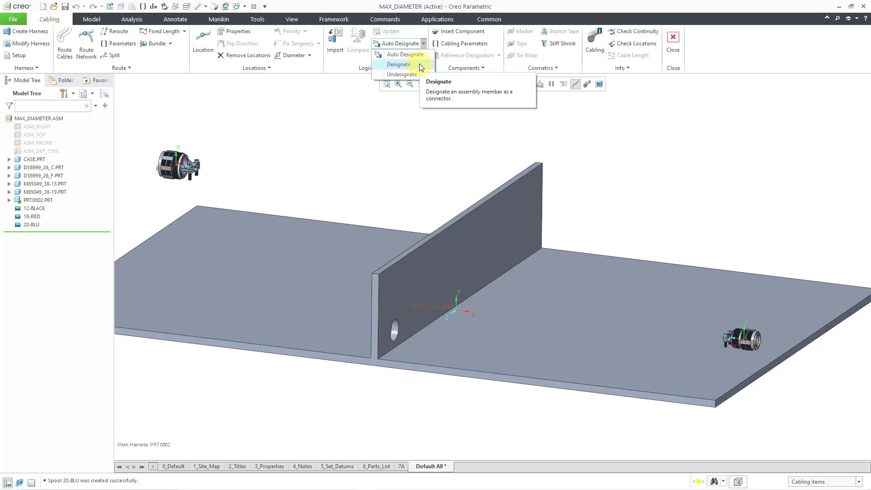
click(419, 64)
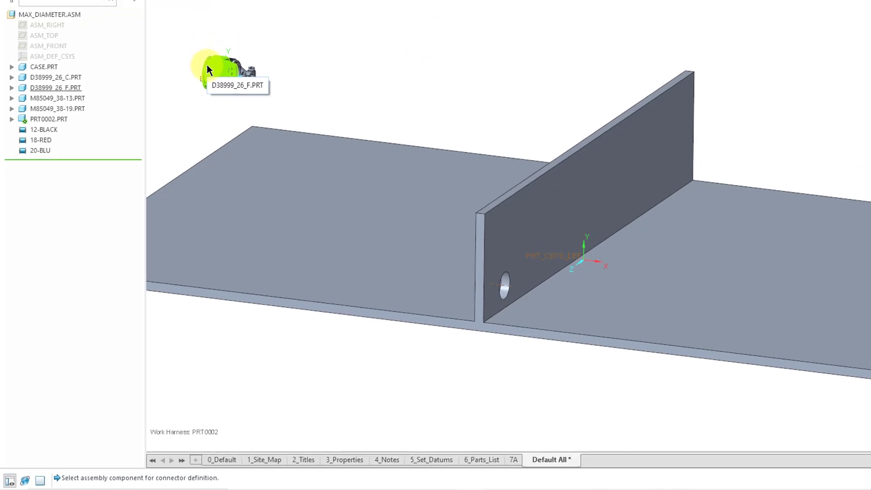
click(215, 54)
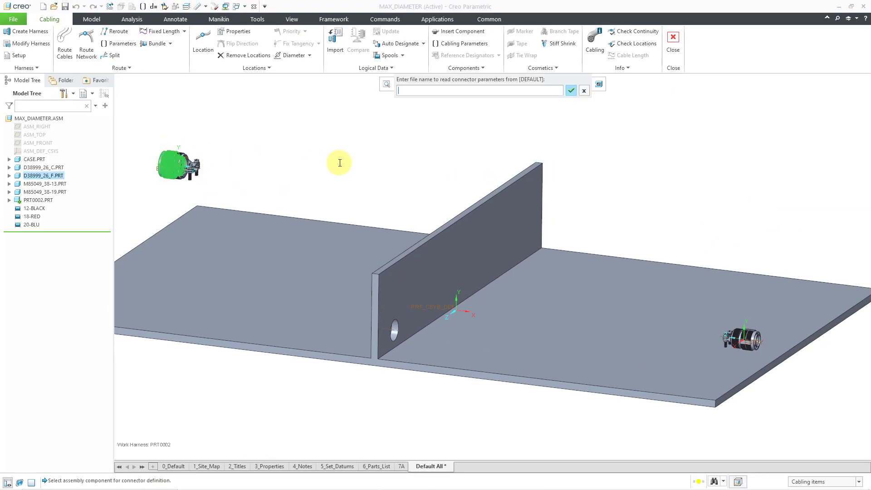
click(428, 90)
key(Return)
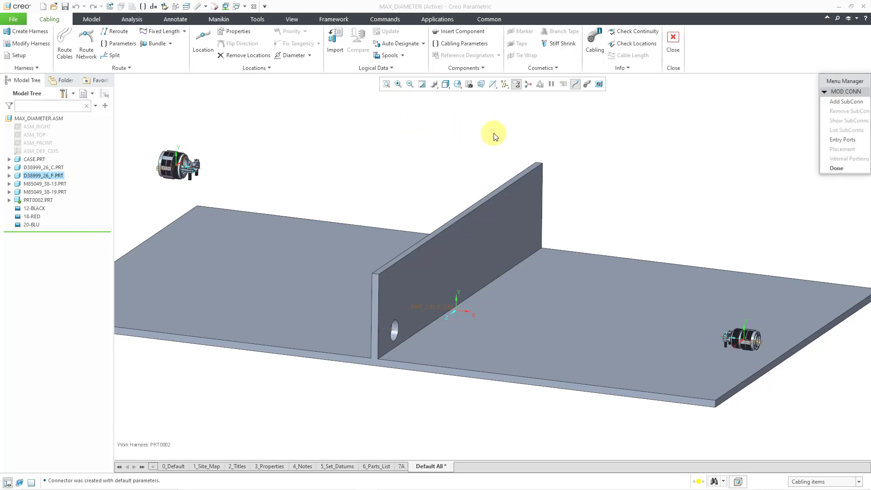
Add a ROUND entry port at the D38999_26_F connector's ENTRY coordinate system with an internal cable length of 0, and finish the connector definition
click(837, 141)
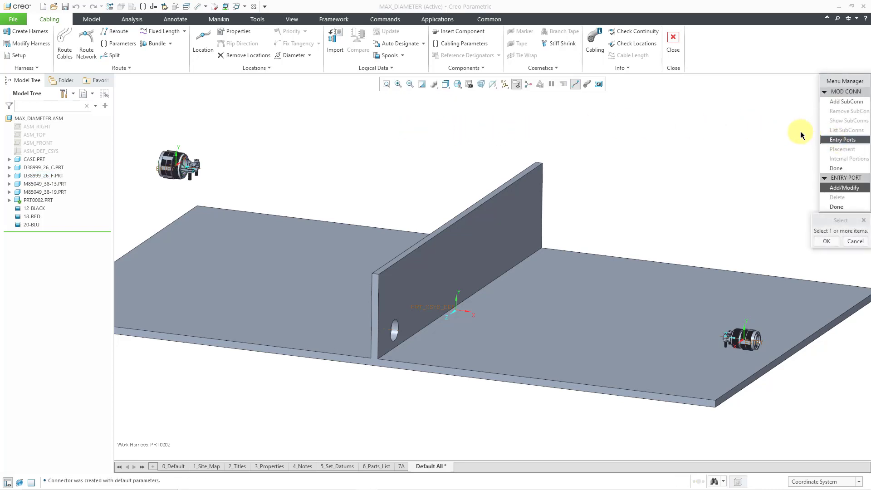
click(169, 171)
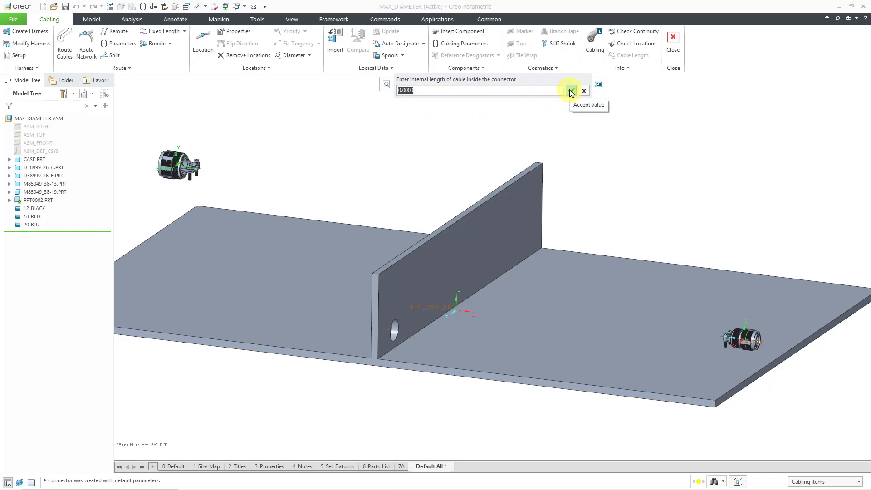
click(571, 92)
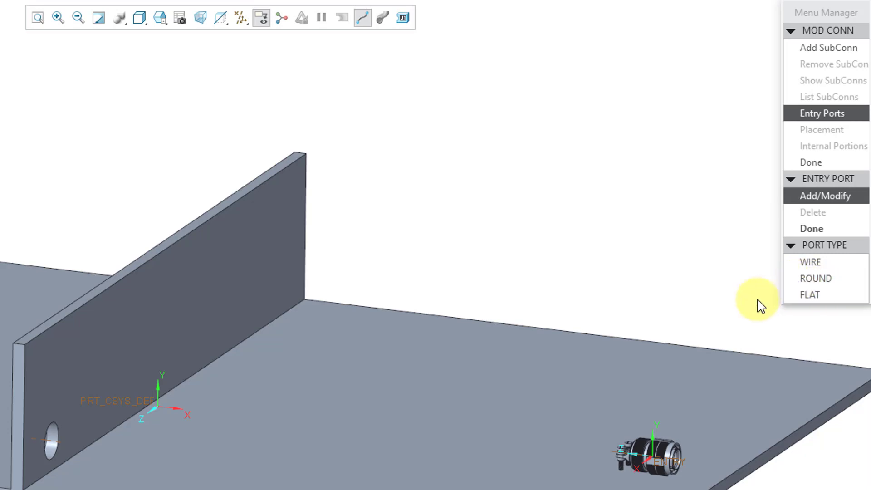
click(810, 280)
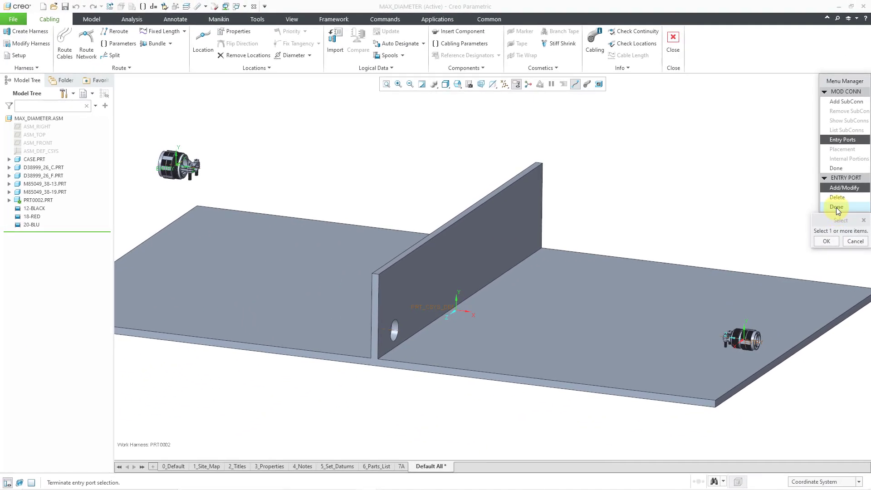
click(836, 207)
click(837, 168)
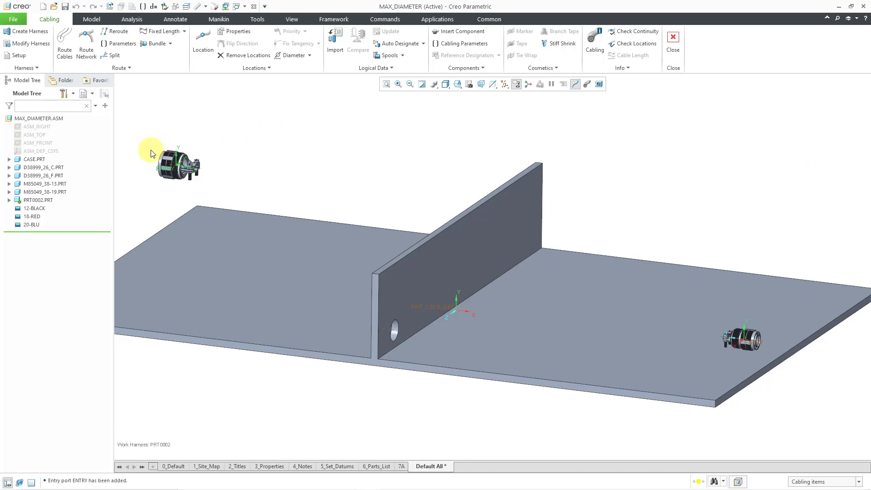
Add the Designation column from the Cable Info parameters to the model tree and adjust the tree widths so it is readable
drag(114, 154, 170, 156)
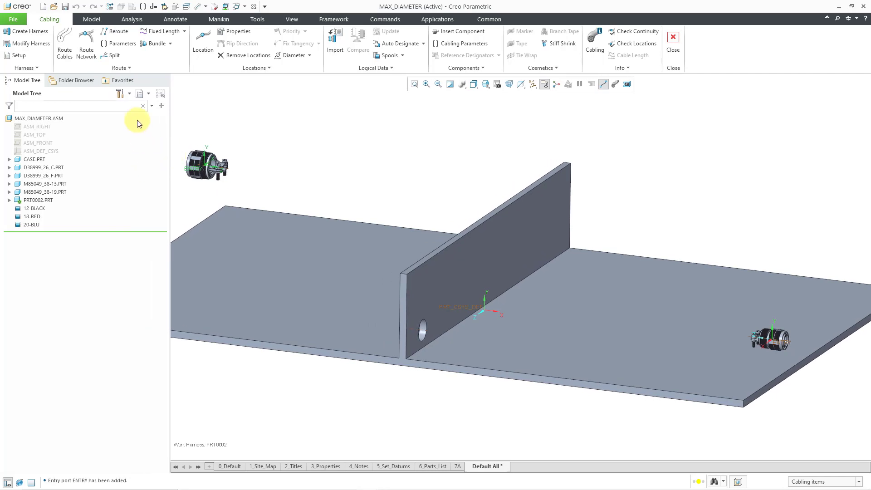
click(130, 94)
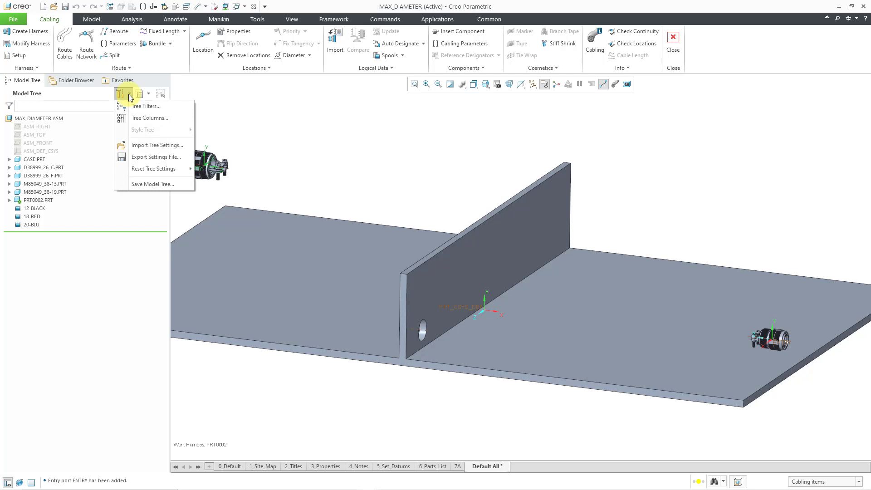
click(143, 119)
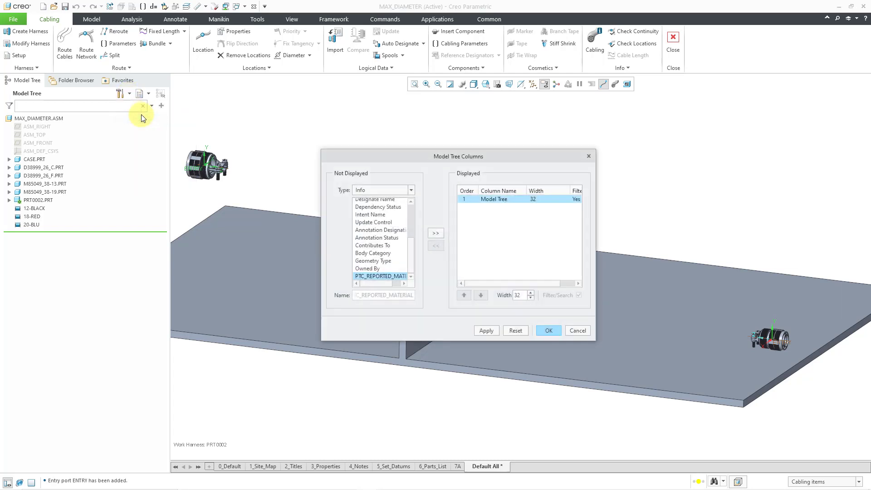
click(392, 190)
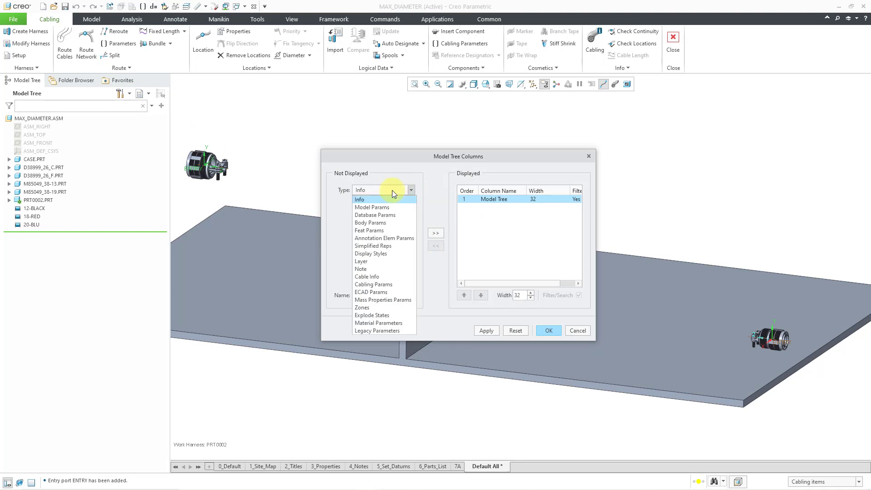
click(390, 284)
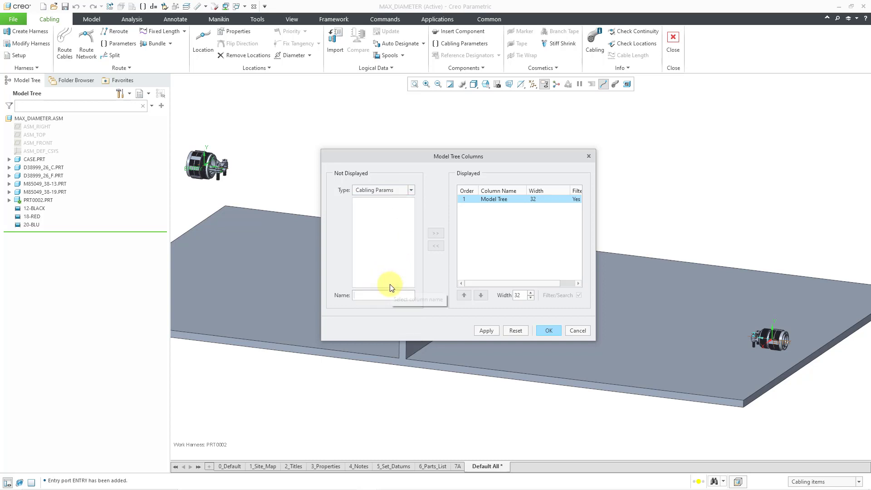
click(410, 190)
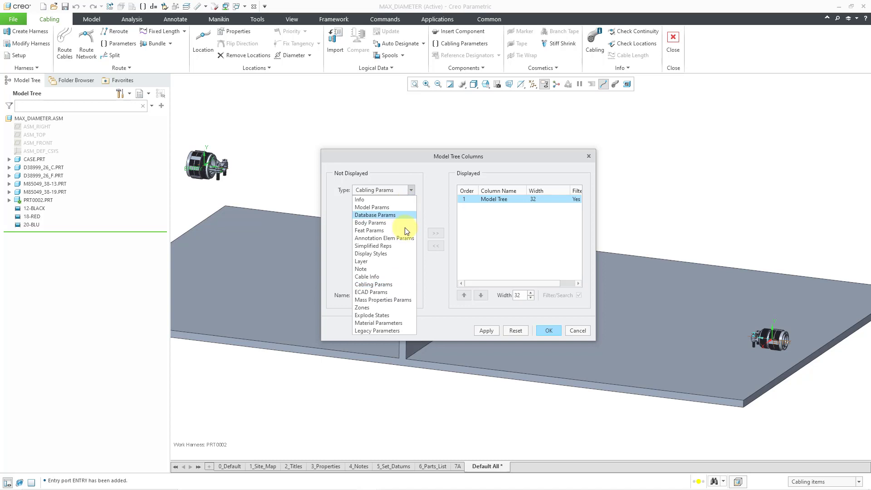
click(399, 277)
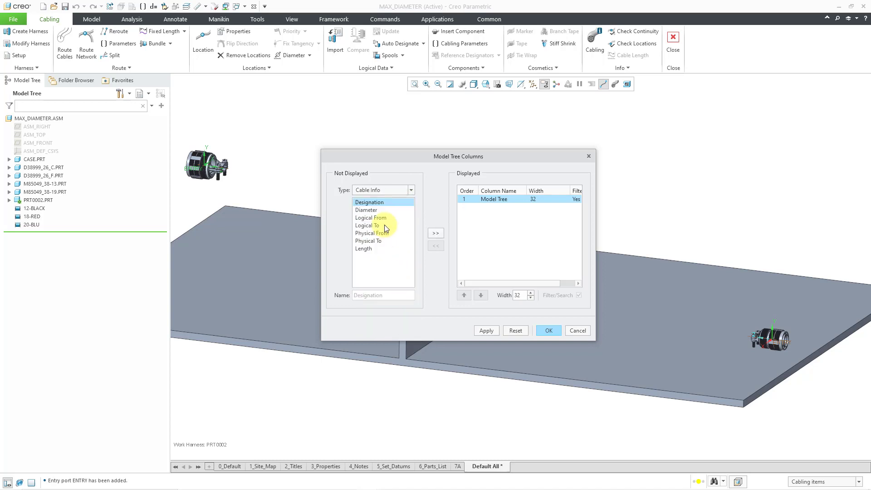
click(437, 233)
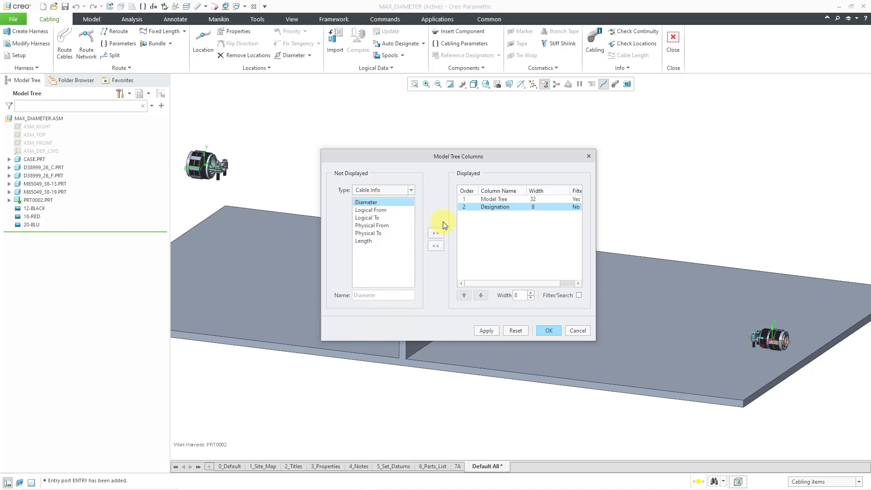
click(546, 330)
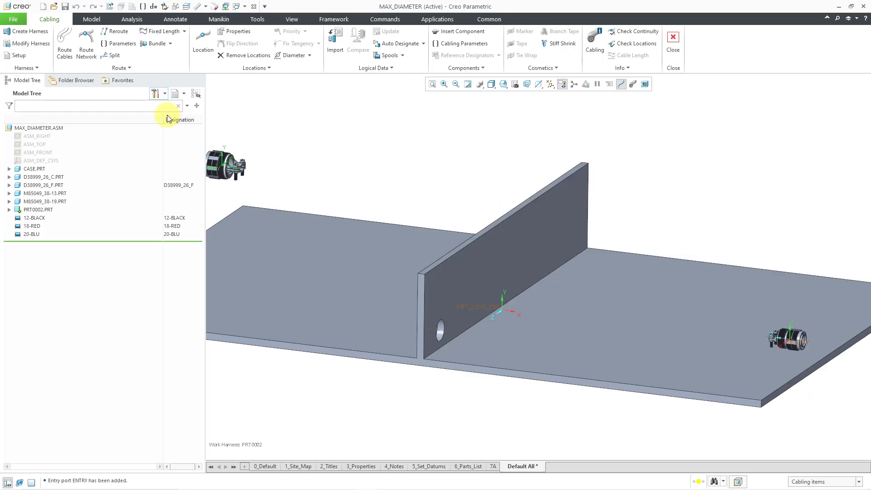
drag(164, 118, 121, 117)
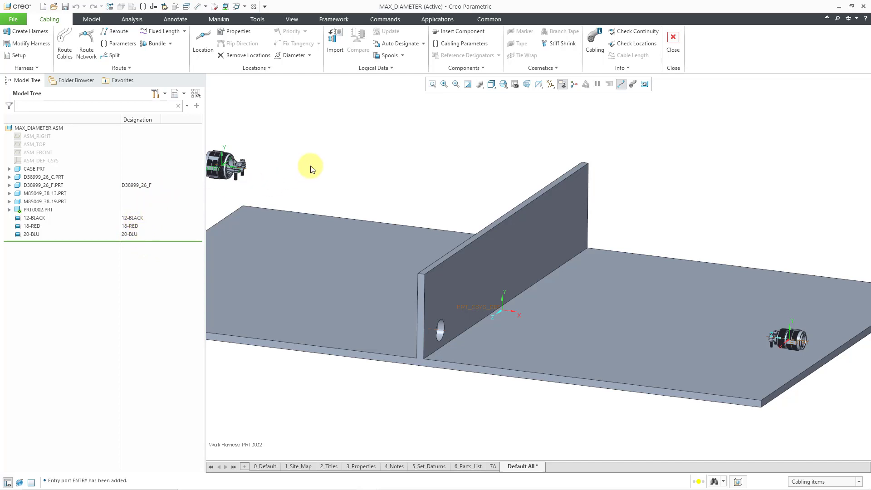
Designate the D38999_26_C part as a connector using the default connector parameters
click(422, 44)
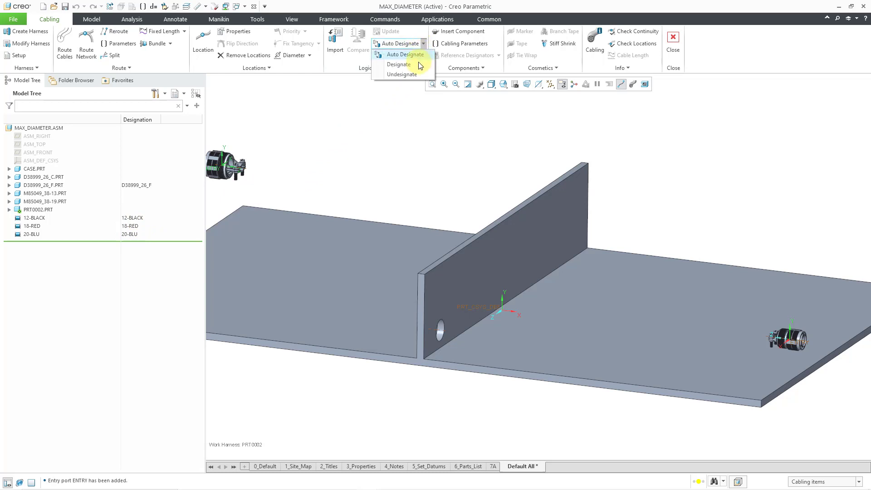
click(417, 63)
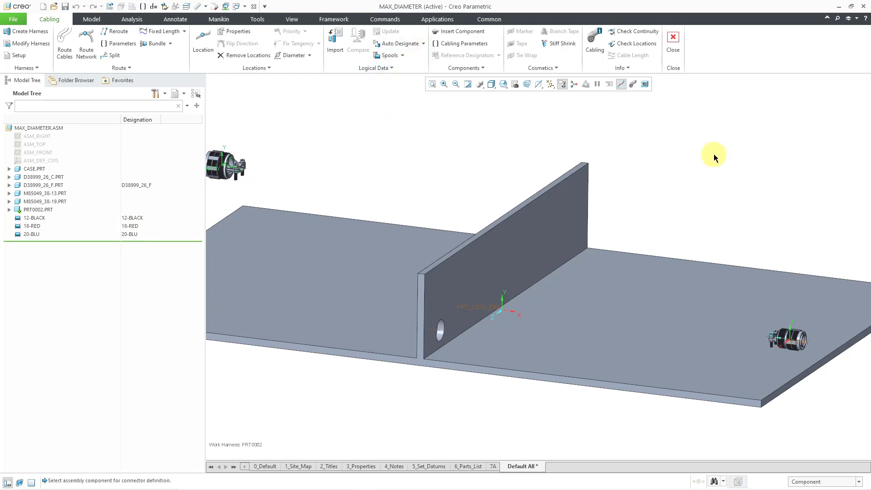
click(802, 338)
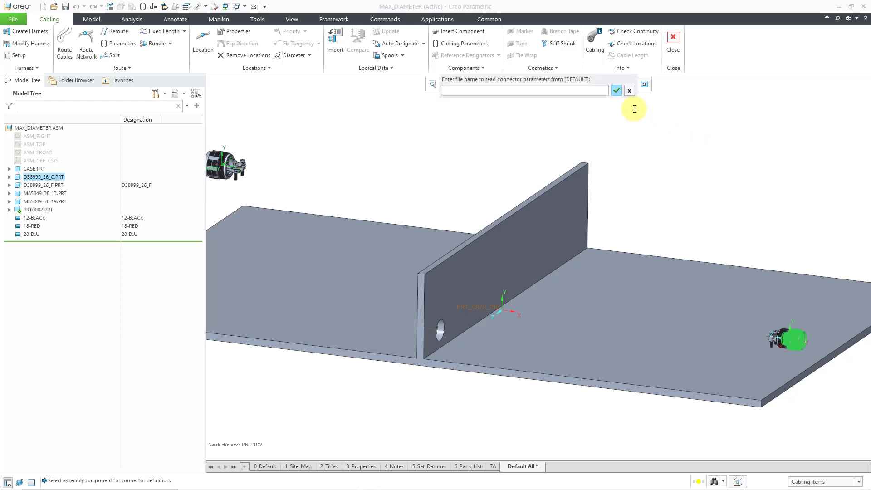
click(616, 92)
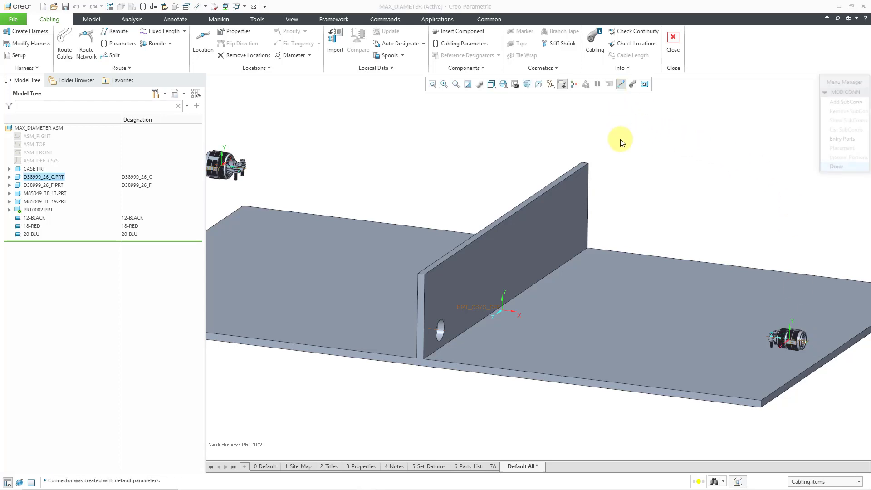
Add a ROUND entry port at the D38999_26_C connector's ENTRY coordinate system with an internal cable length of 0, and finish the connector definition
click(840, 140)
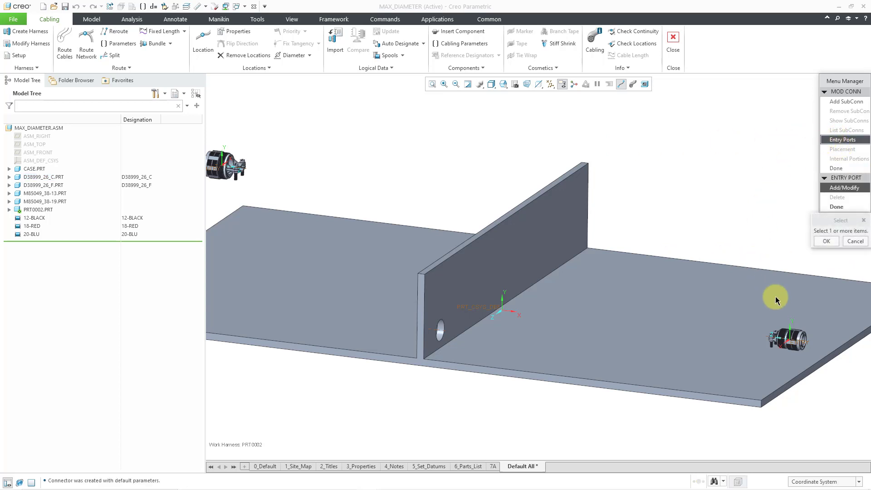
click(794, 346)
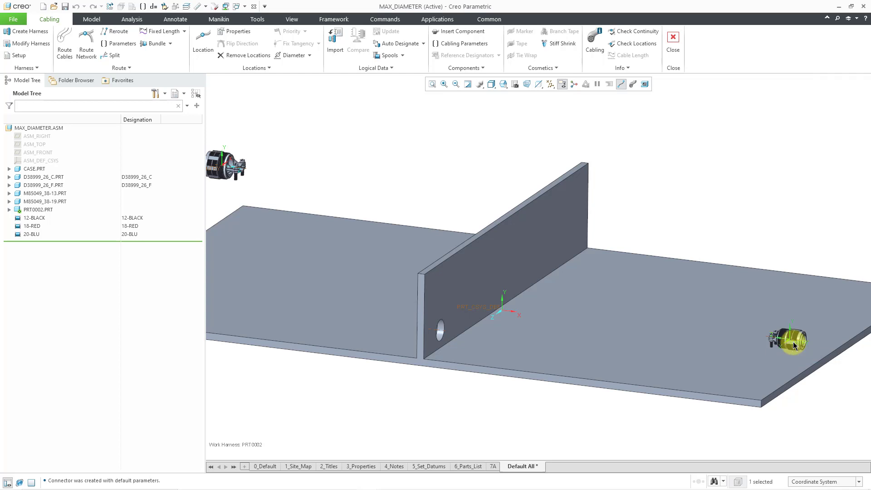
middle_click(738, 186)
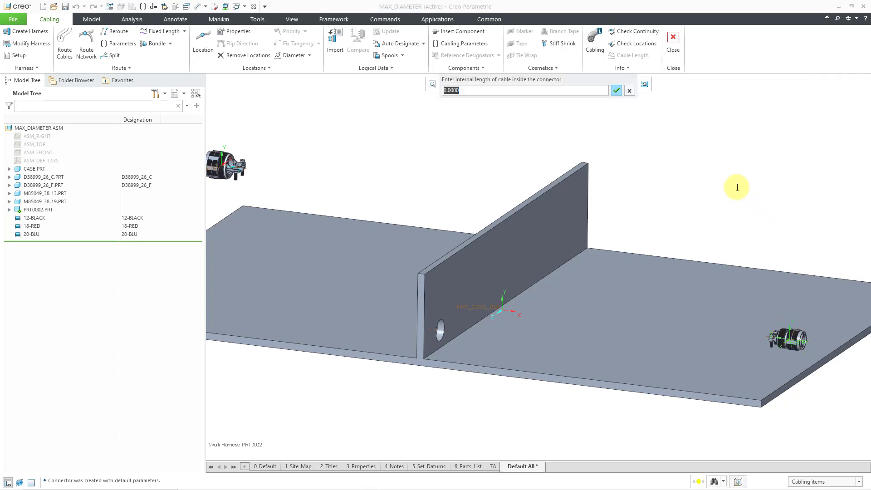
click(617, 92)
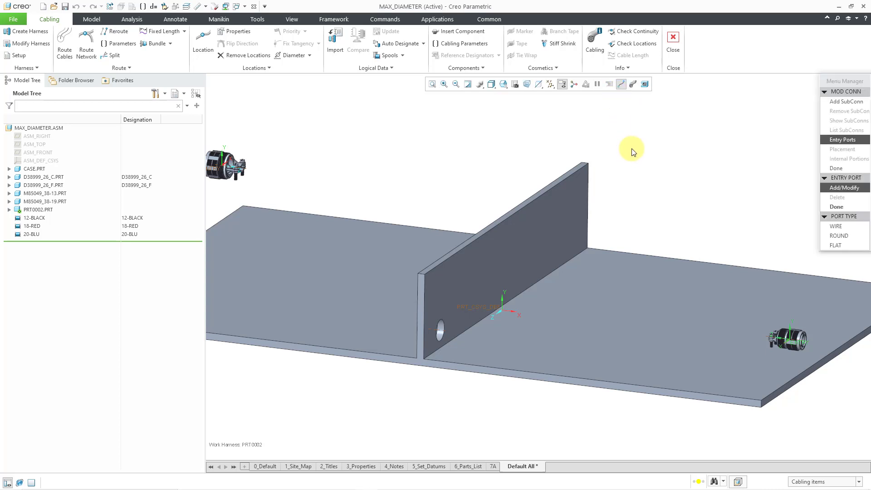
click(846, 236)
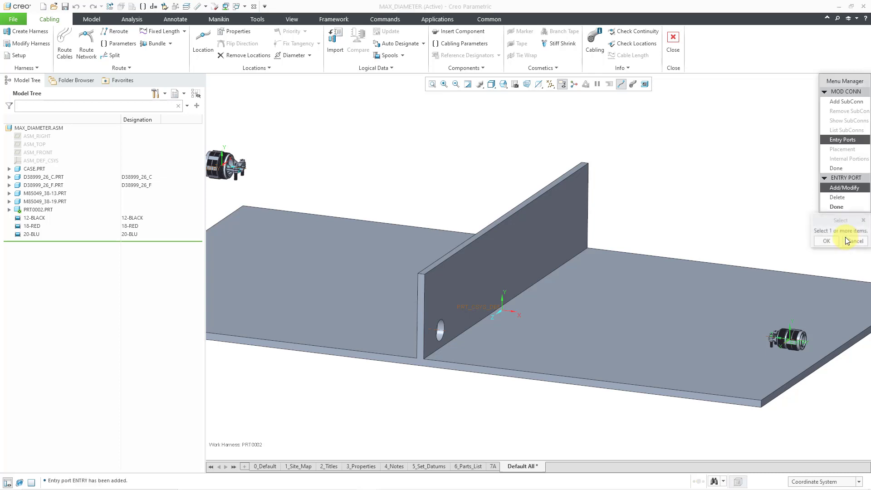
click(826, 241)
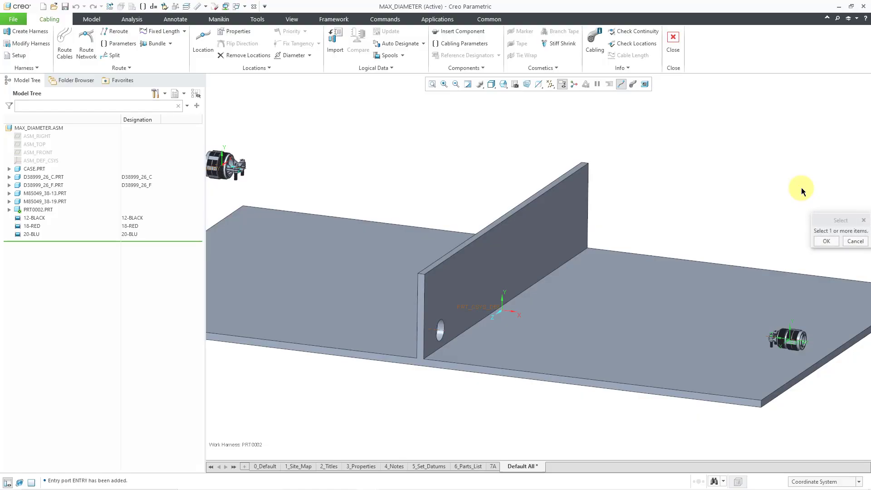
Check the entry ports listed in the D38999_26_C connector's cabling parameters, and close them without changes
click(472, 44)
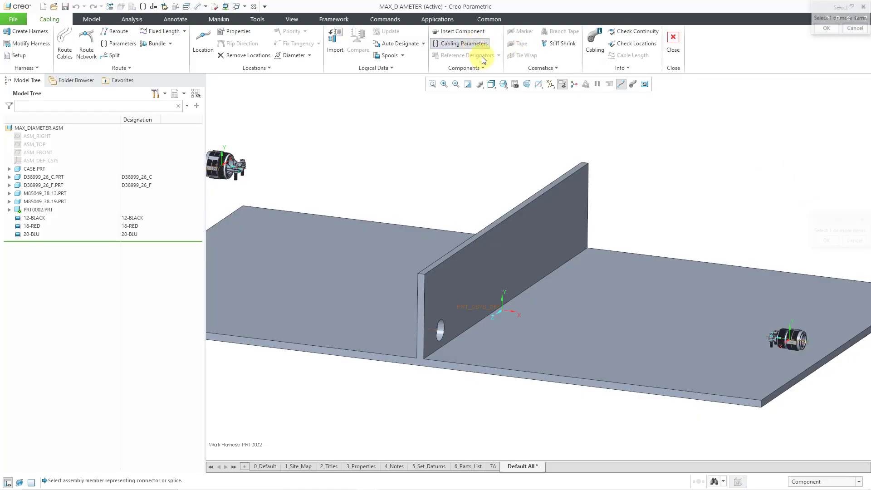
click(799, 337)
click(826, 28)
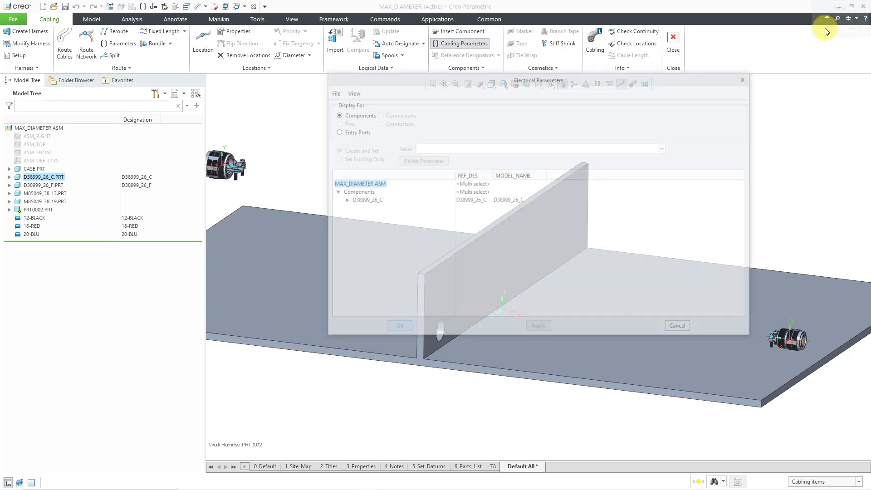
click(343, 200)
click(354, 209)
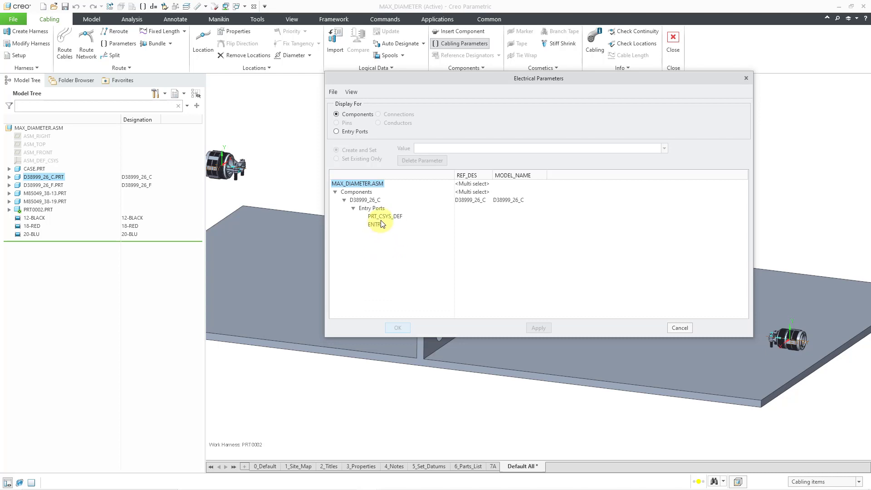
click(679, 327)
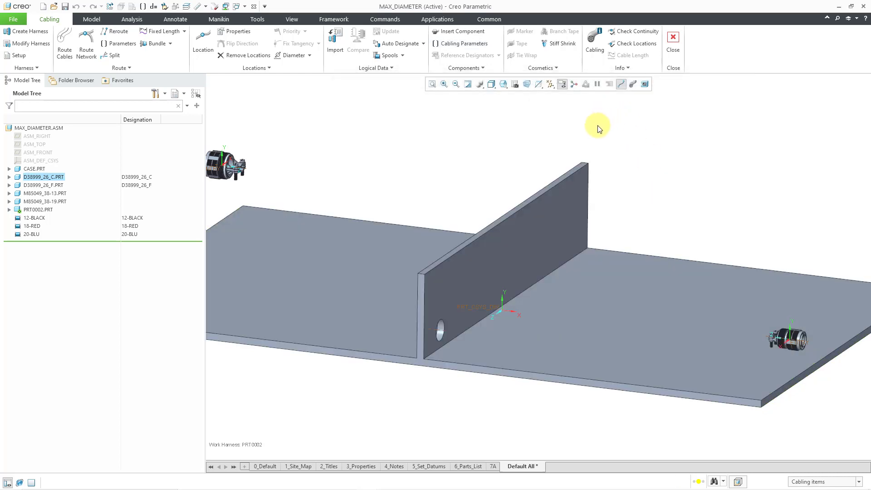
Narrow the model tree's name column to bring the Designation column closer to the component names
drag(122, 118, 90, 117)
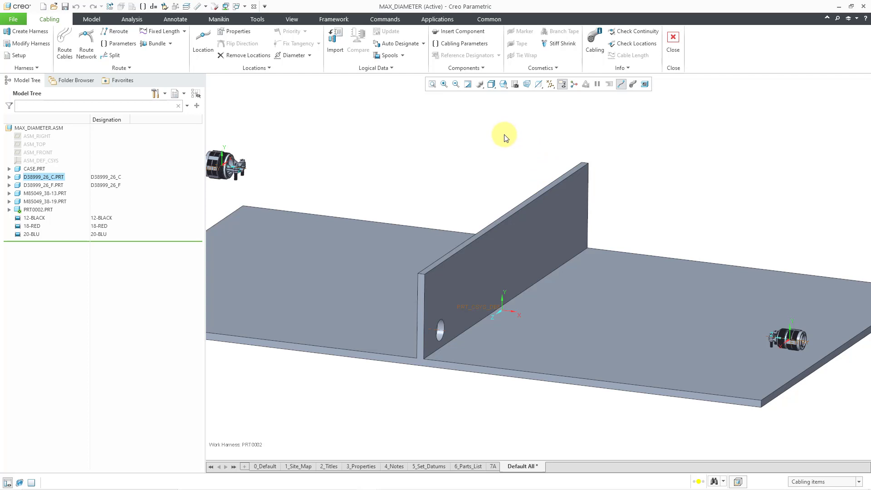
Start routing cables by adding a new wire W-1 that uses the 12-BLACK spool, and review the routing options without changing them
click(59, 54)
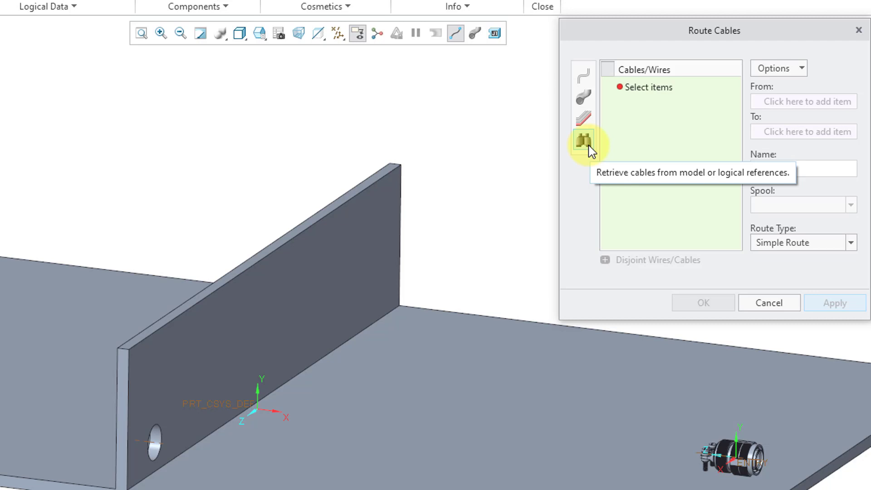
click(584, 80)
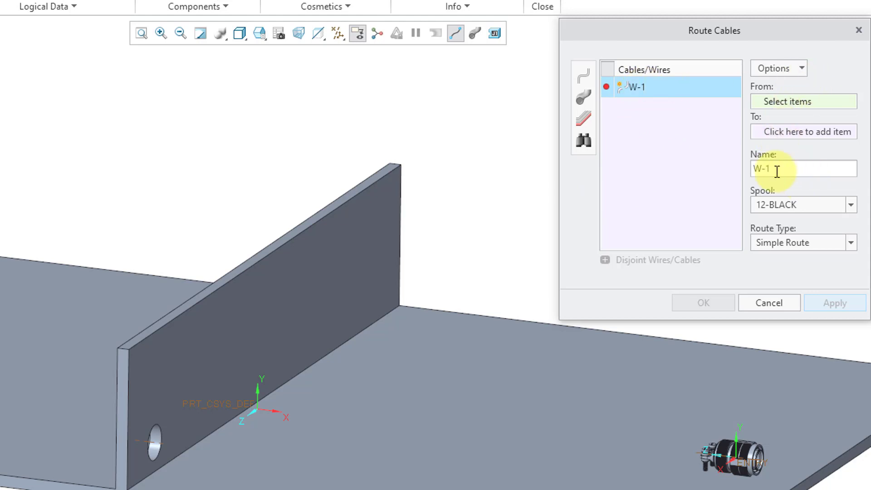
click(801, 68)
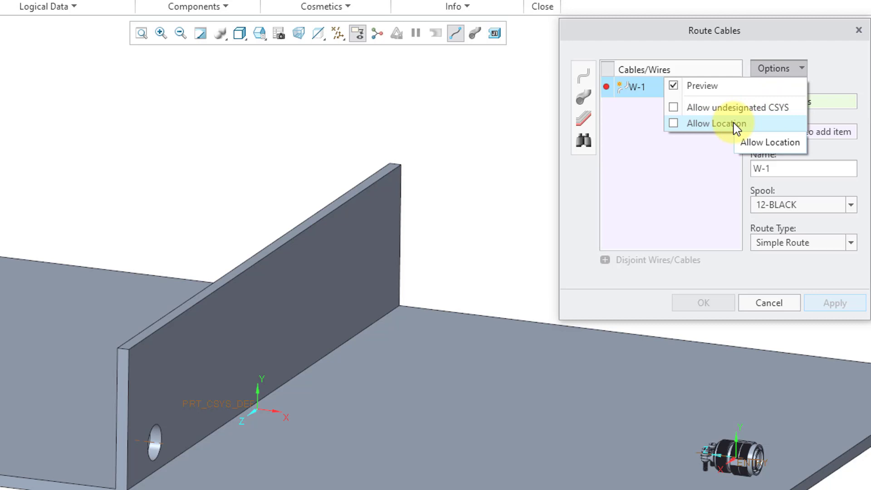
click(837, 66)
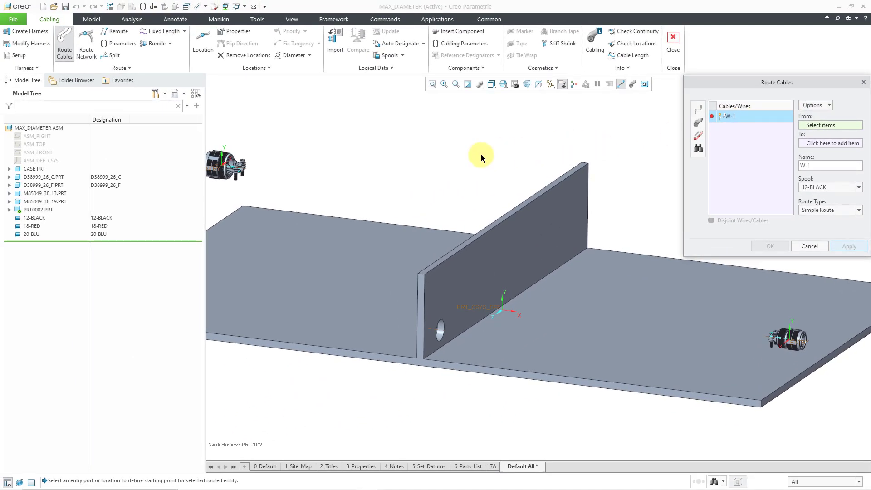
Route wire W-1 from the D38999_26_F connector's ENTRY port to the D38999_26_C connector's ENTRY port as a Simple Route
click(217, 173)
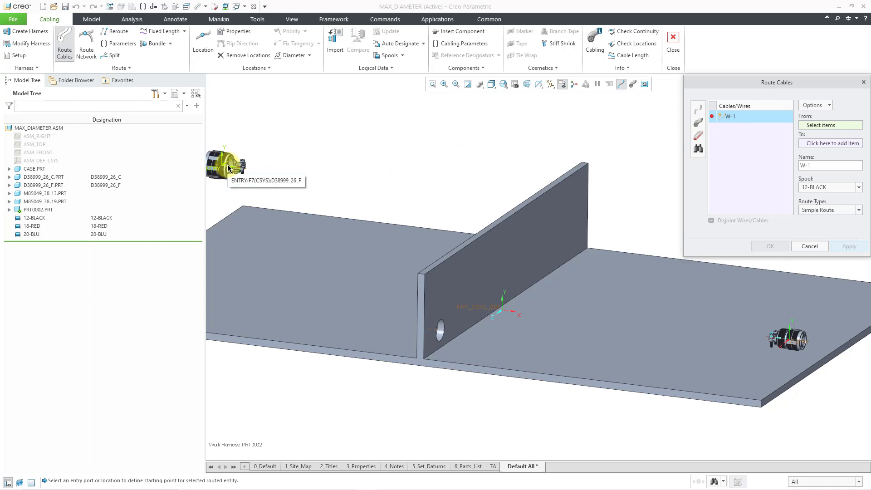
click(227, 165)
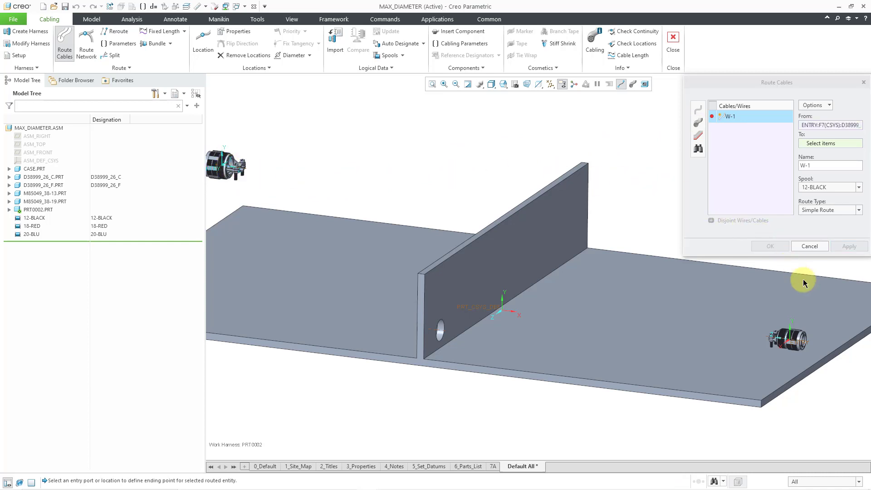
click(804, 345)
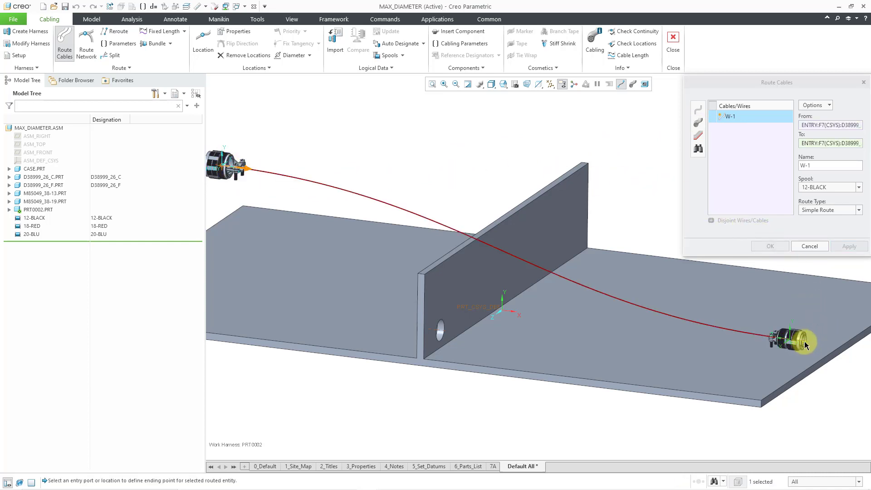
click(844, 209)
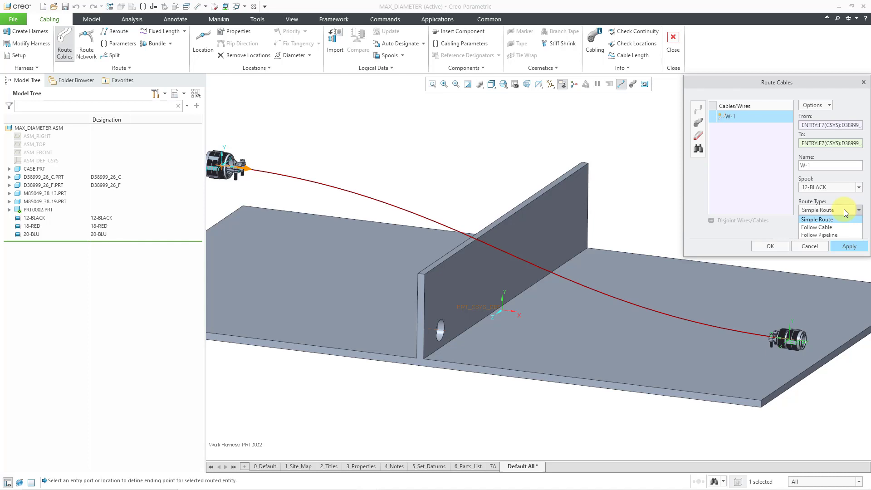
click(774, 246)
click(769, 246)
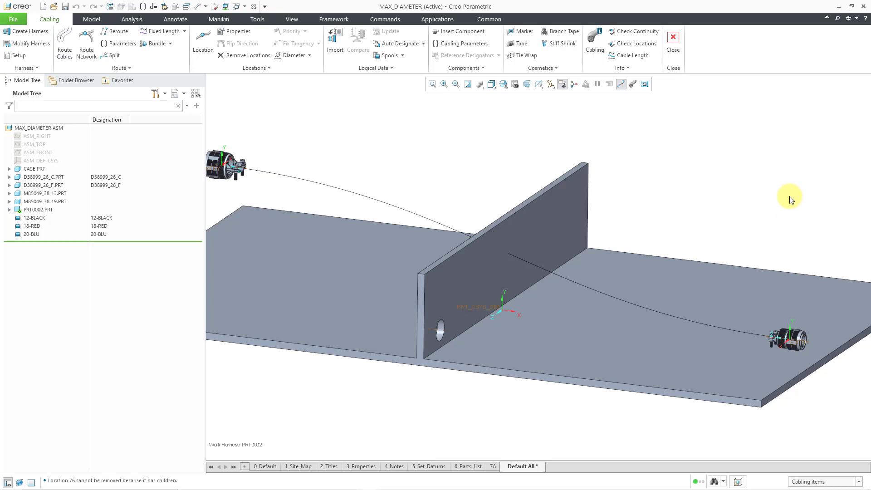
Display the cables at their true thickness and inspect wire W-1 where it leaves the D38999_26_F connector
scroll(788, 199, up, 2)
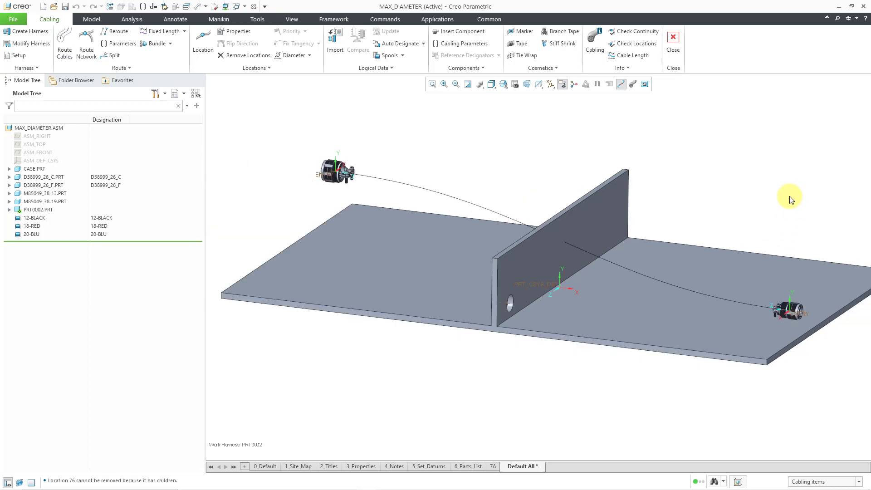
click(634, 84)
scroll(343, 170, down, 6)
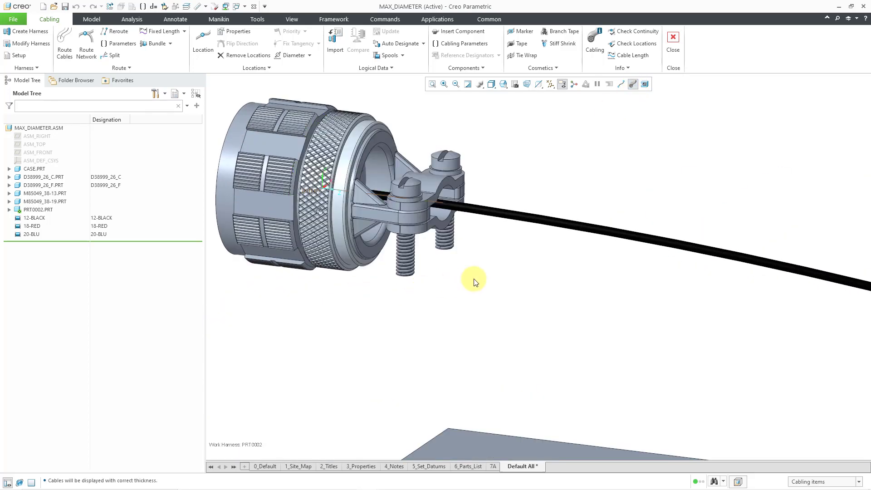
Expand the harness part PRT0002.PRT in the model tree and widen the name column to show full feature names
click(9, 209)
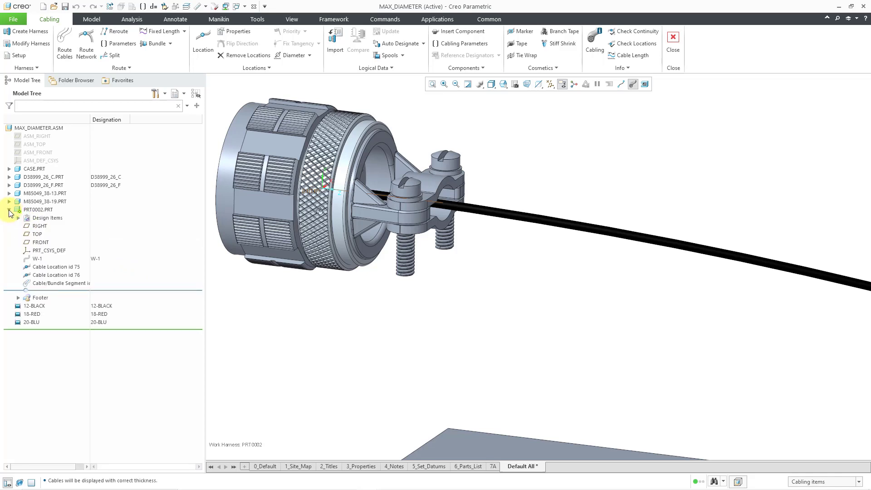
drag(90, 117, 105, 116)
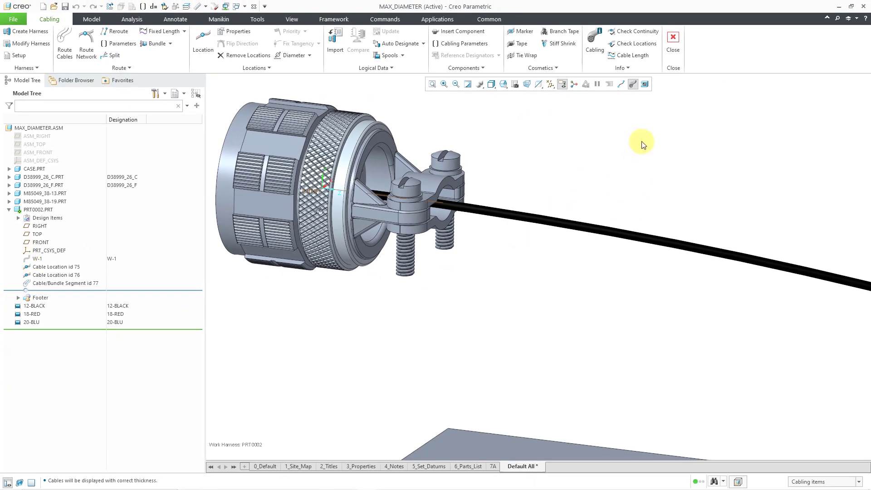
Switch the cable display back to centerlines for the whole assembly
click(620, 85)
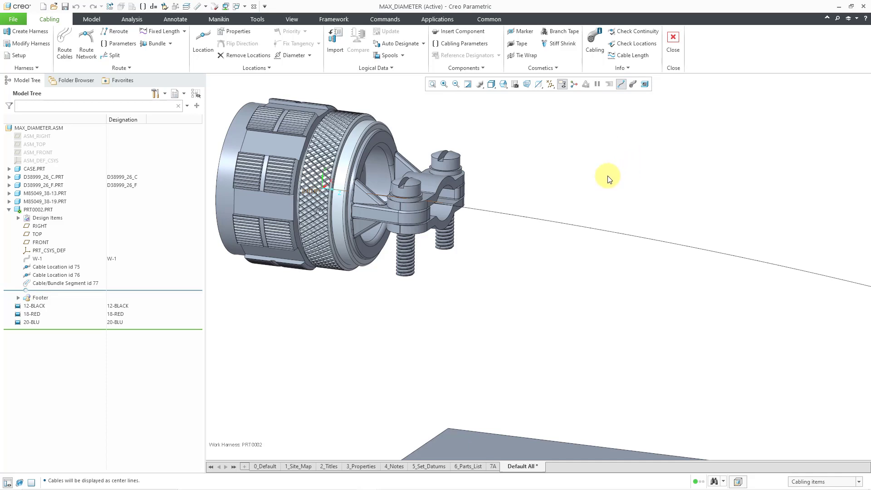
scroll(448, 236, down, 5)
scroll(448, 205, down, 3)
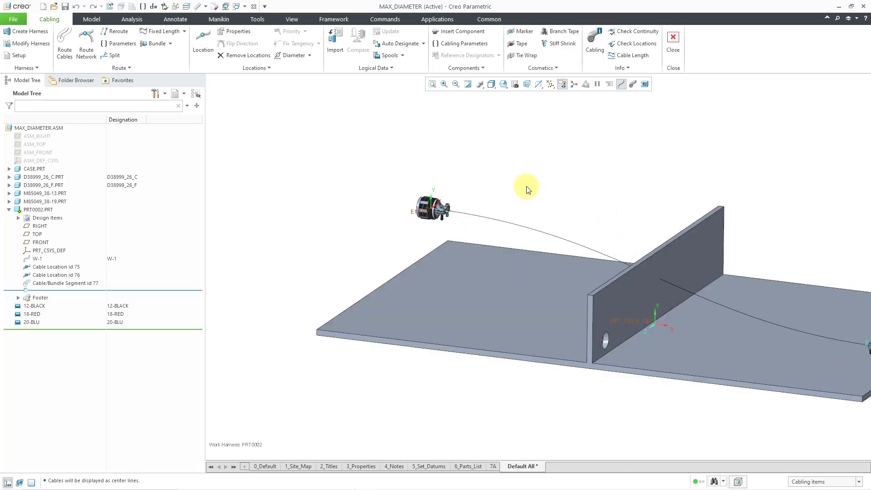
Insert a location in the W-1 cable segment on the M85049_38-19 clamp's AXIS-ROUTING axis and slide it just outside the clamp
click(474, 218)
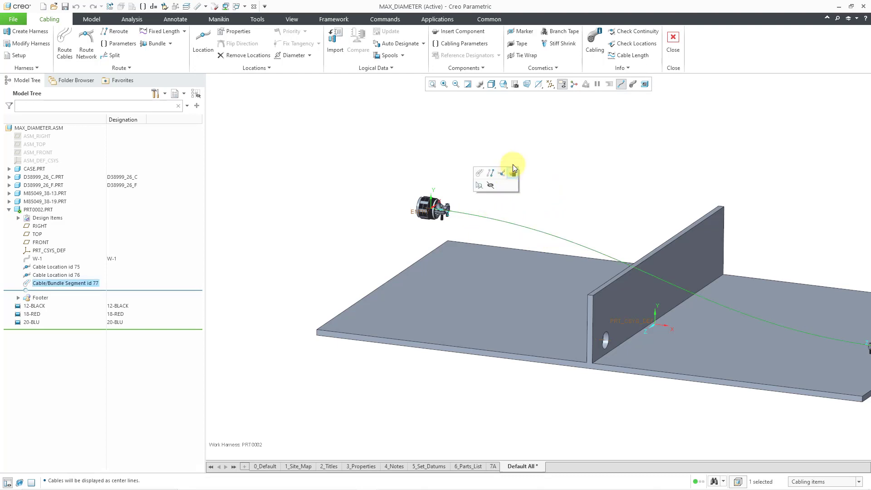
right_click(536, 126)
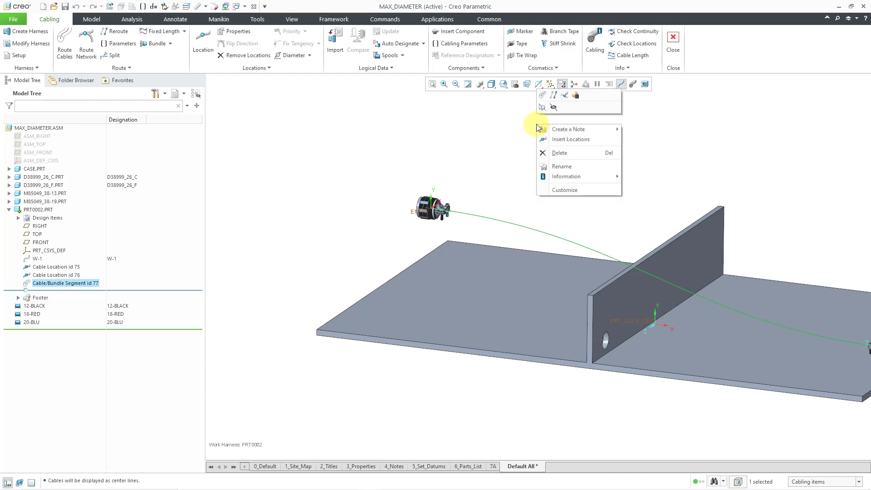
click(591, 140)
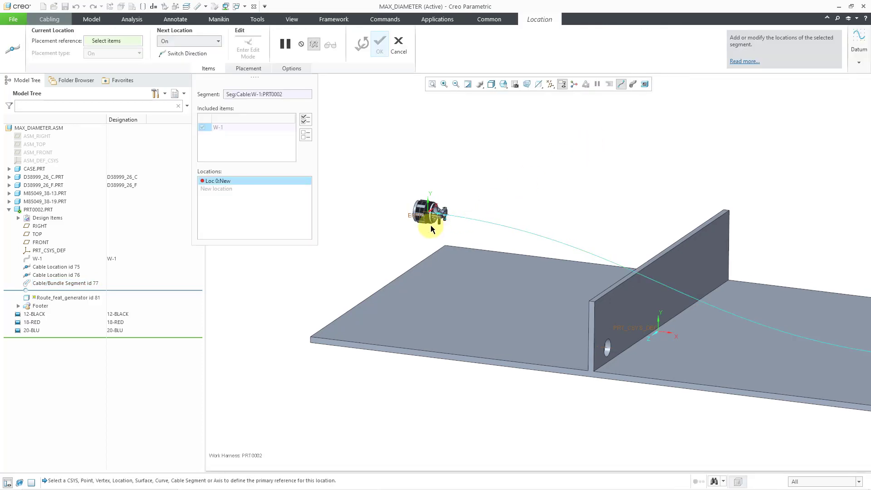
scroll(421, 215, up, 5)
scroll(497, 209, up, 6)
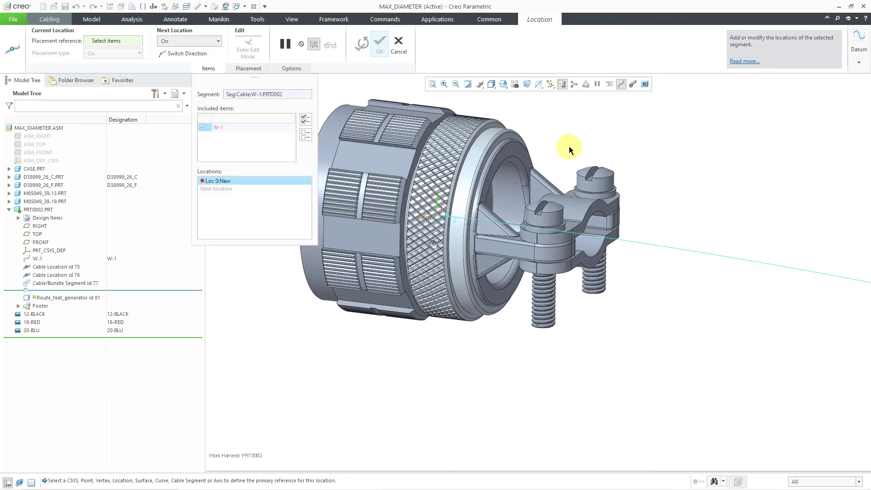
click(550, 84)
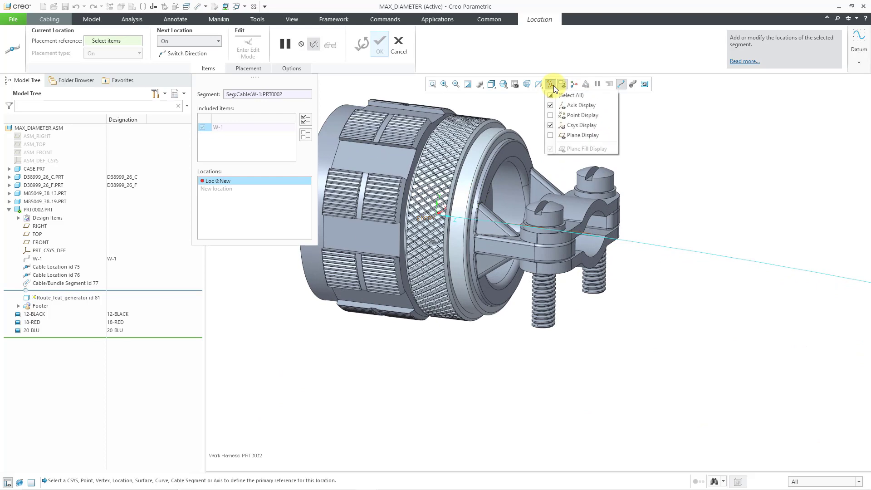
click(703, 144)
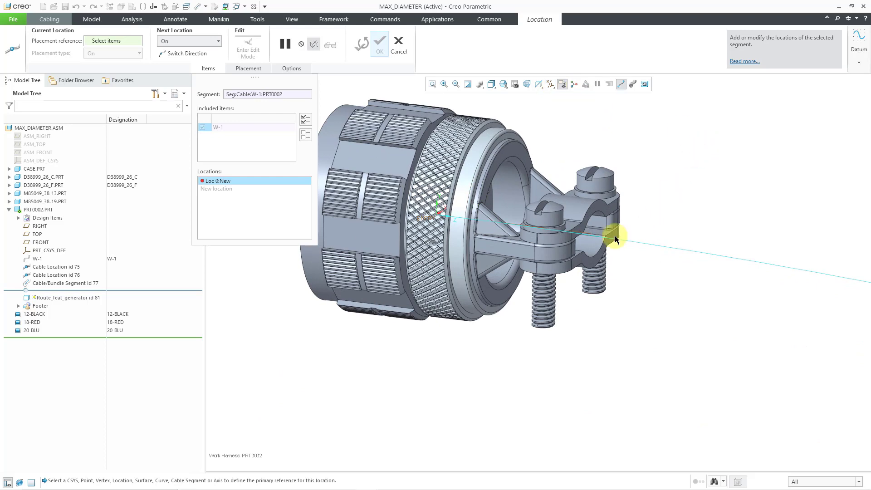
scroll(588, 241, up, 4)
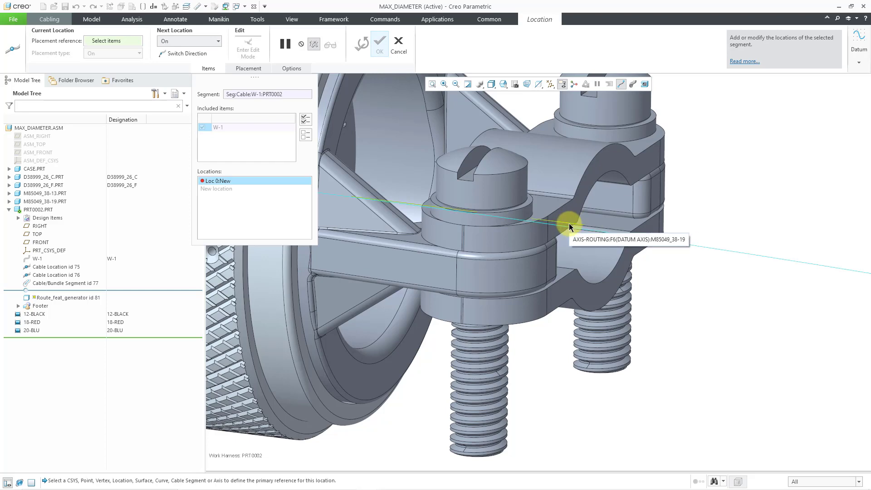
click(570, 225)
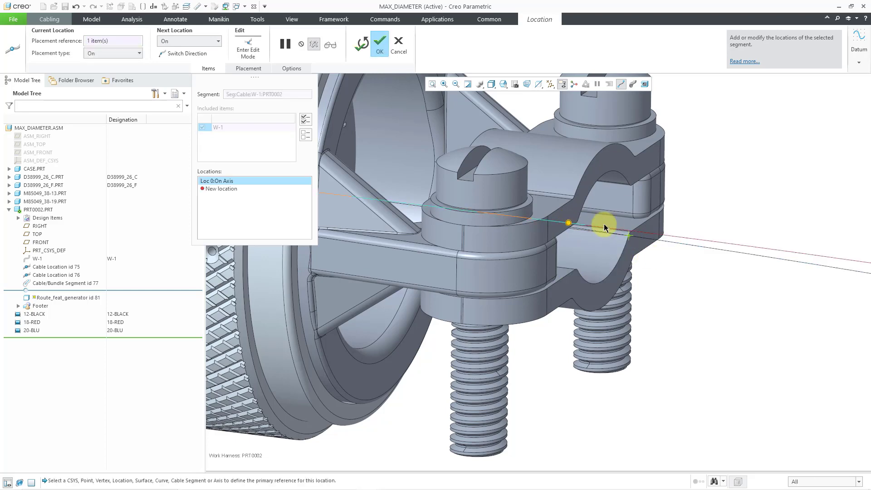
scroll(575, 225, up, 5)
drag(597, 223, 617, 224)
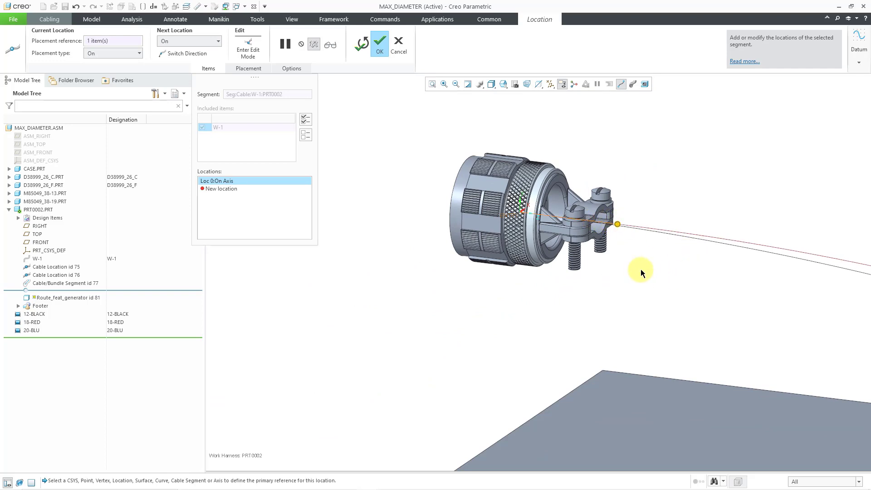
Add a free location for W-1 on the case floor near the D38999_26_F connector and shift it slightly toward the dividing wall
scroll(452, 235, up, 3)
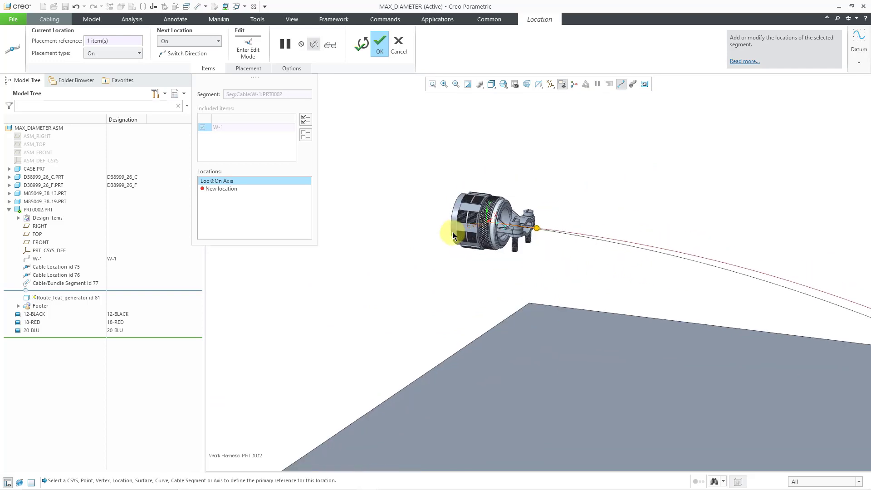
scroll(452, 234, up, 2)
mouse_move(525, 243)
middle_down()
mouse_move(546, 247)
mouse_move(539, 259)
mouse_move(511, 242)
middle_up()
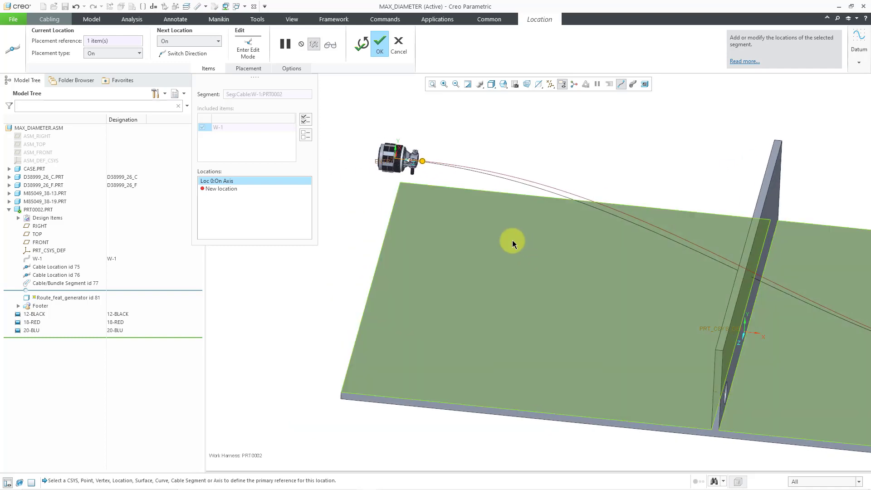
click(453, 210)
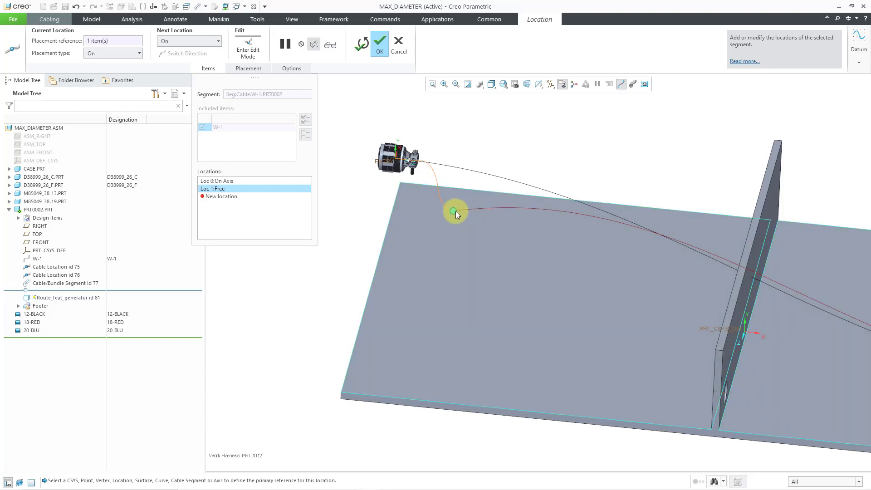
drag(454, 210, 468, 218)
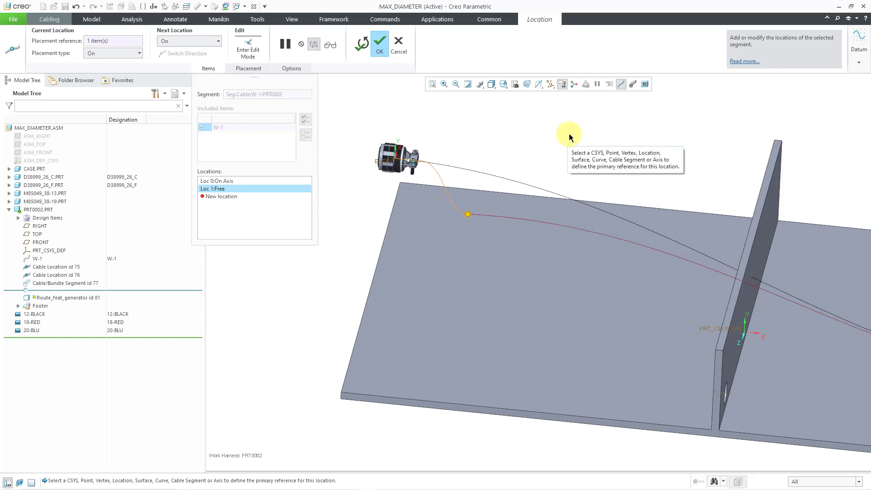
Add the next W-1 location with Use Direction along the case floor's long back edge, about 285 from the free location
right_click(570, 136)
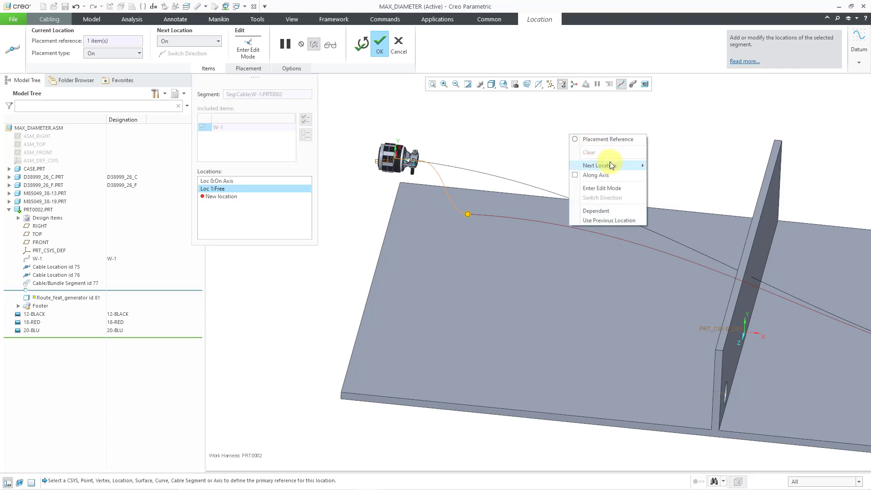
mouse_move(612, 164)
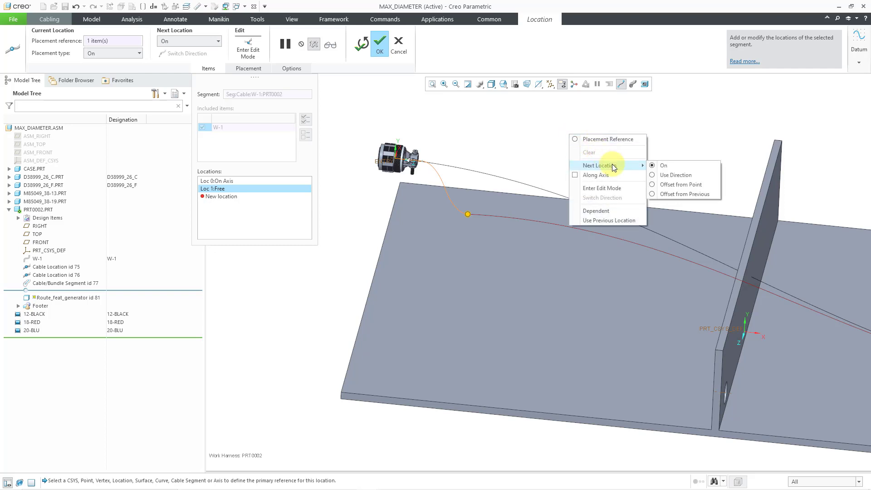
click(692, 176)
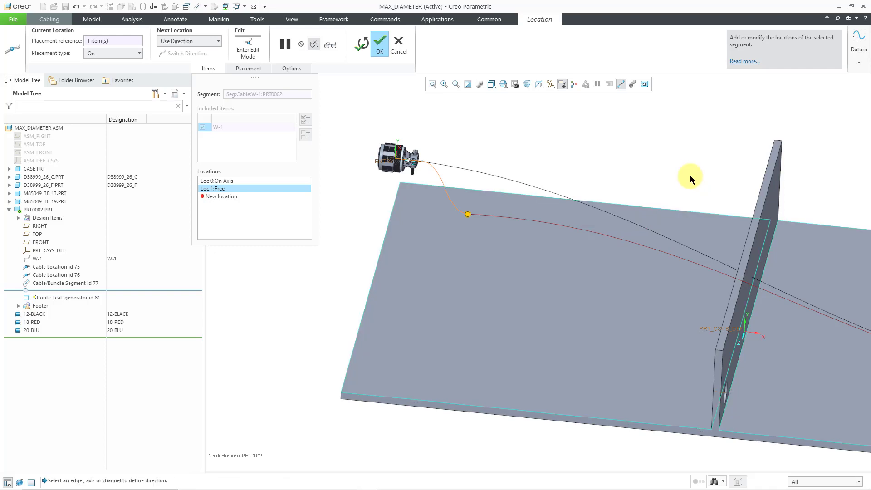
click(667, 207)
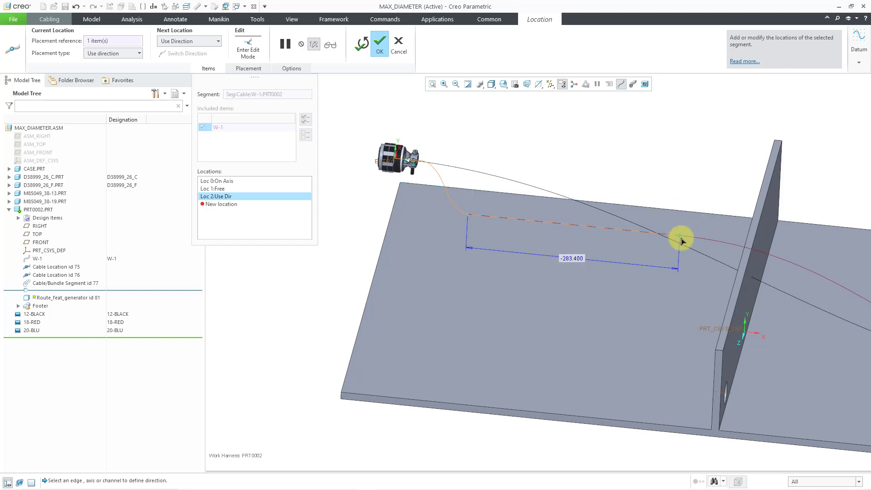
click(679, 238)
Set the offset of the Use Direction location from the free location to -280
click(571, 259)
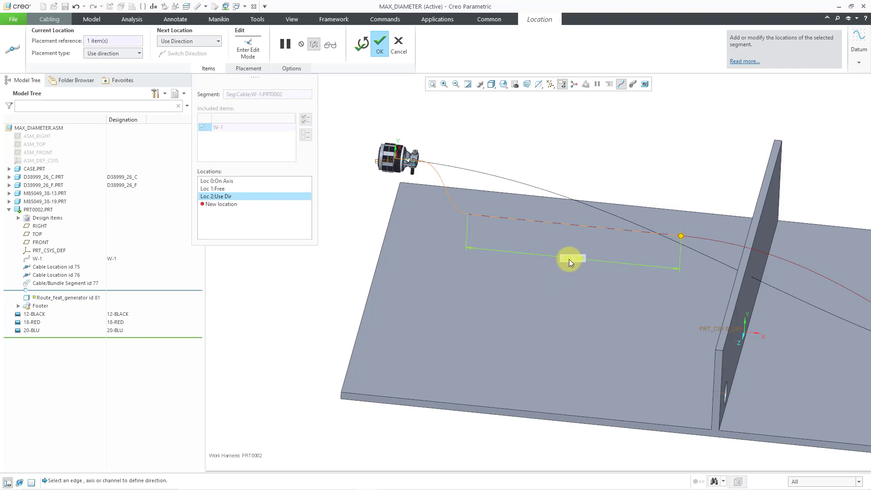
double_click(569, 259)
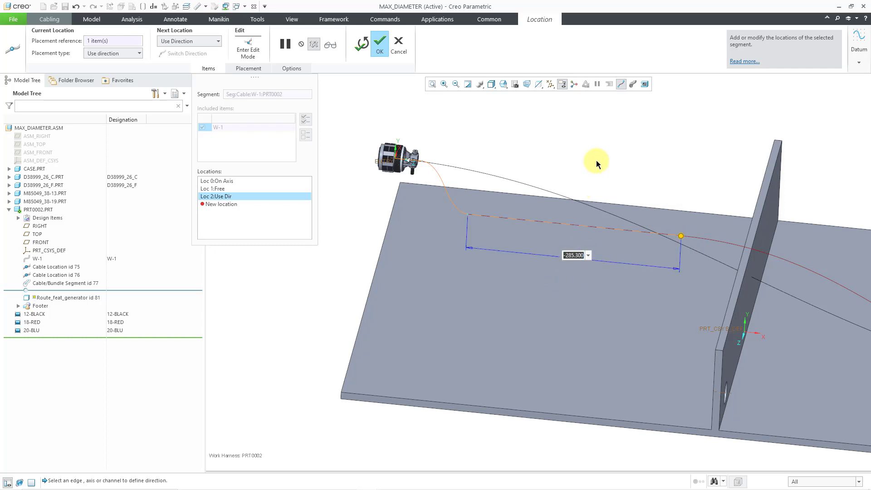
text(-280)
key(Return)
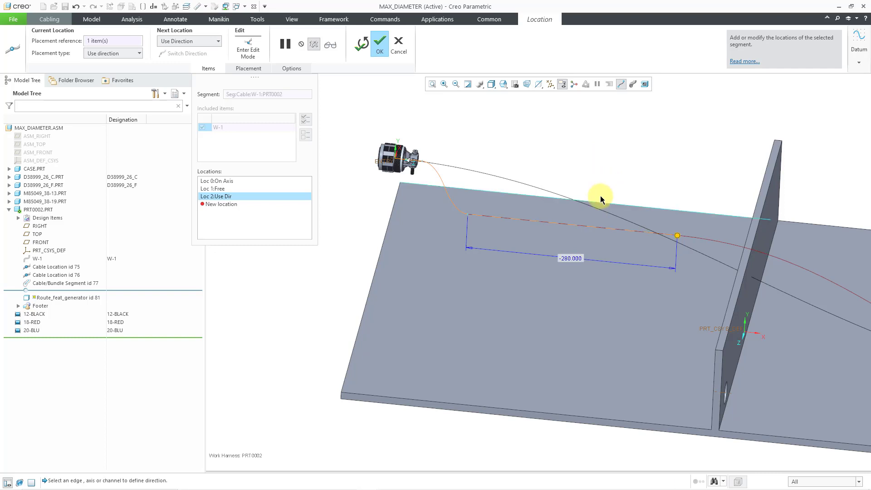
Add the next W-1 location with On as a free location on the case floor, between the Use Direction location and the dividing wall
mouse_move(599, 195)
middle_down()
mouse_move(618, 188)
mouse_move(605, 201)
middle_up()
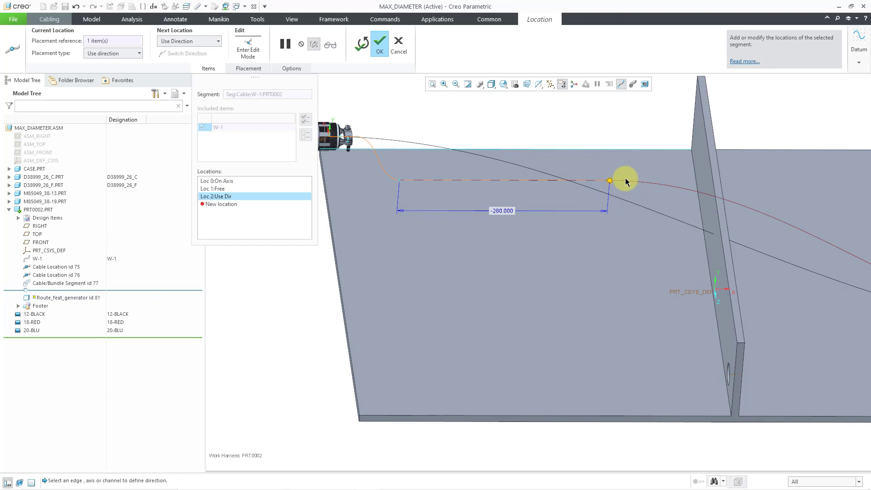
right_click(554, 125)
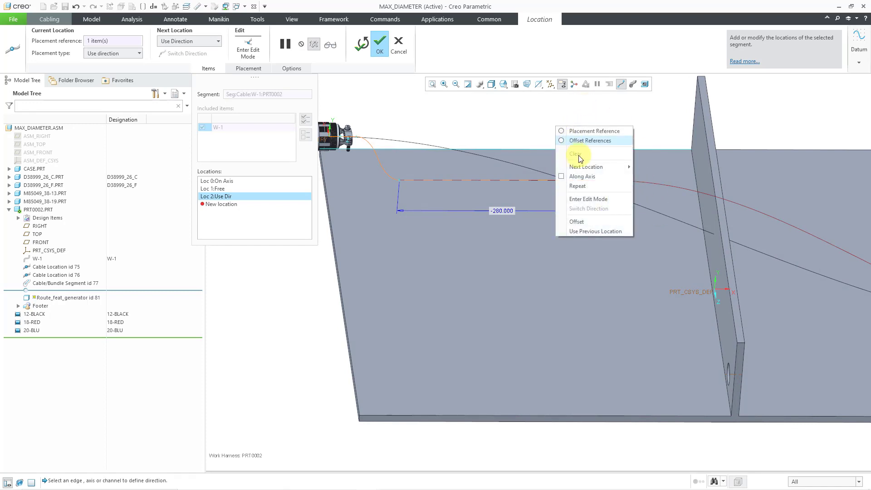
mouse_move(587, 171)
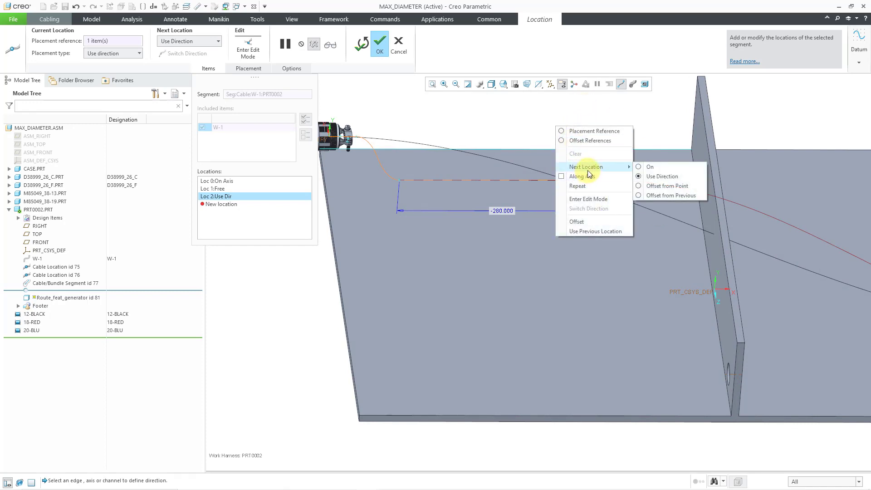
click(648, 167)
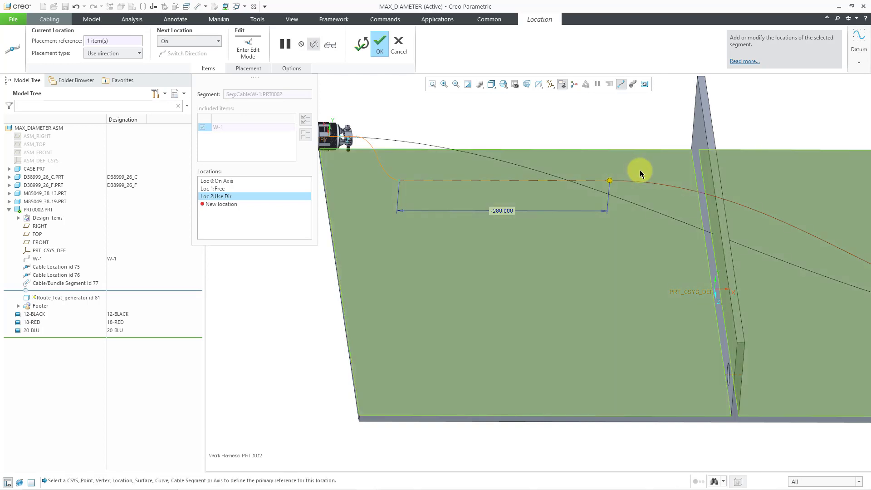
click(652, 195)
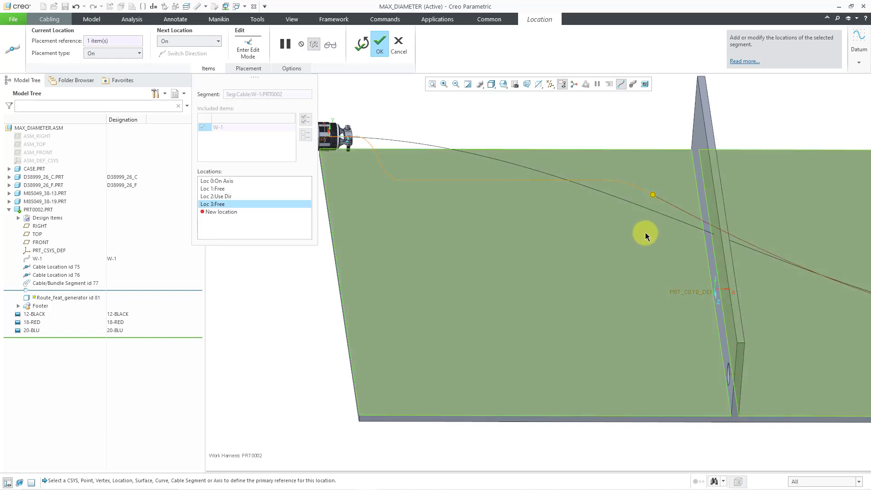
Add the next W-1 location with Use Direction along the dividing wall's long edge, about 384 from the free location toward the wall's hole
right_click(618, 127)
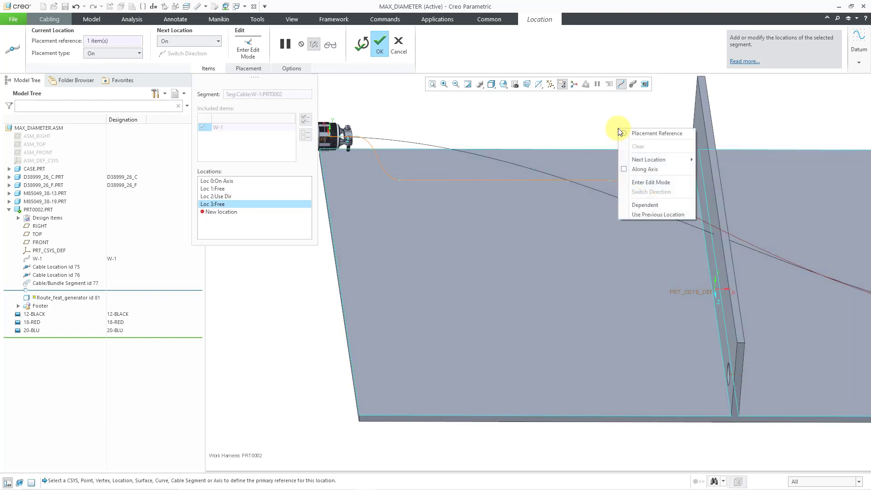
mouse_move(657, 161)
click(712, 170)
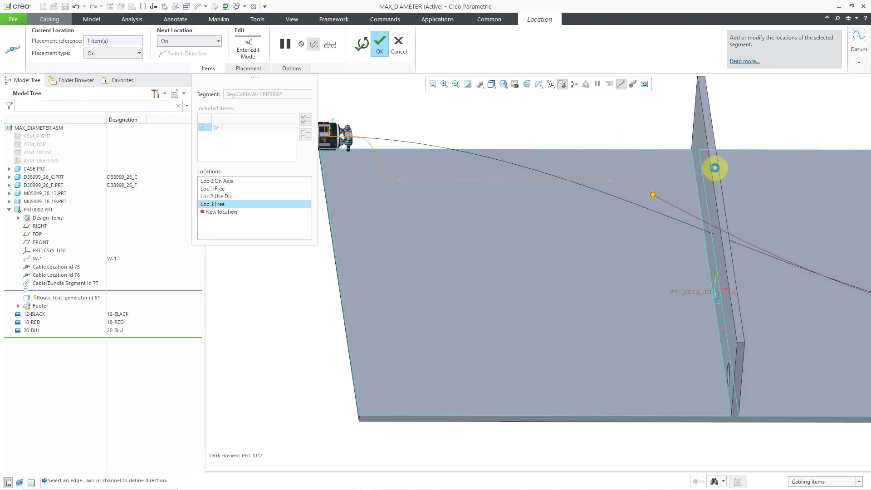
click(710, 171)
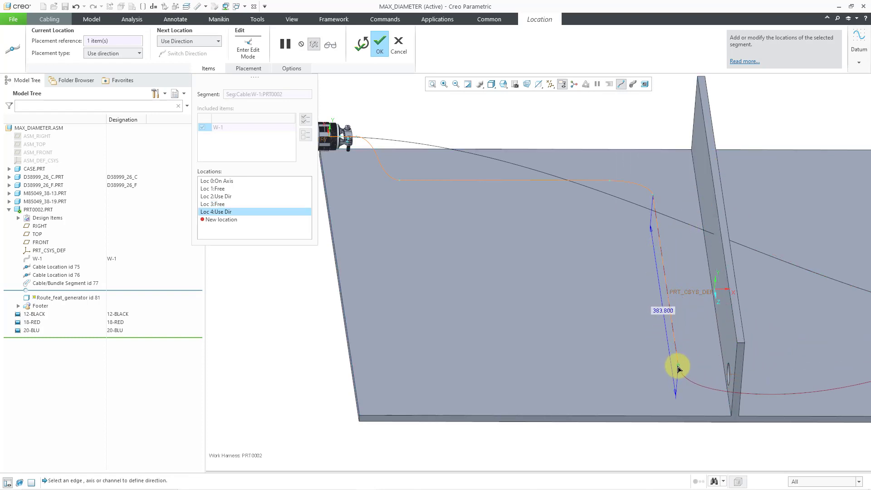
Set the next W-1 location to On with Along Axis and route the wire through the hole in the dividing wall
middle_drag(687, 315, 719, 330)
scroll(735, 349, up, 5)
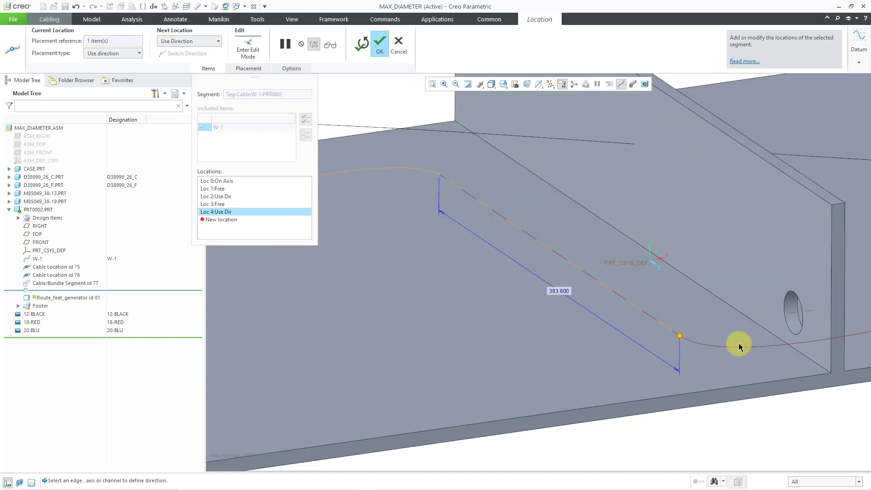
right_click(380, 102)
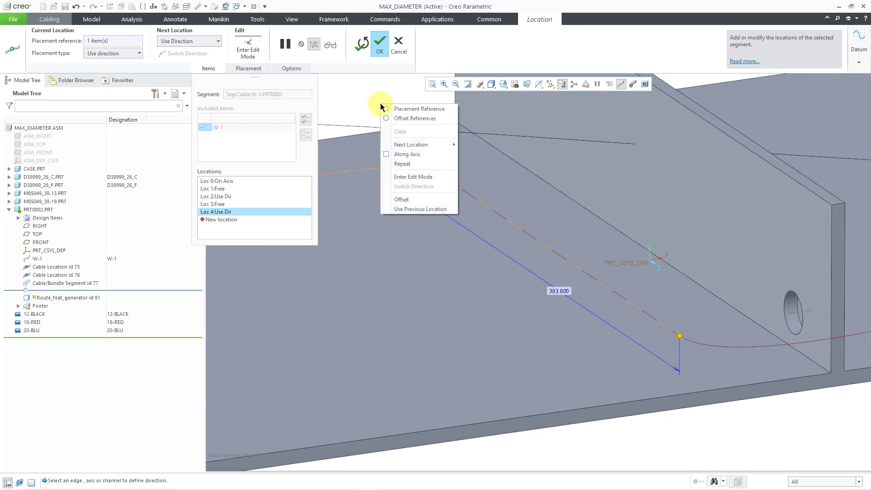
mouse_move(411, 144)
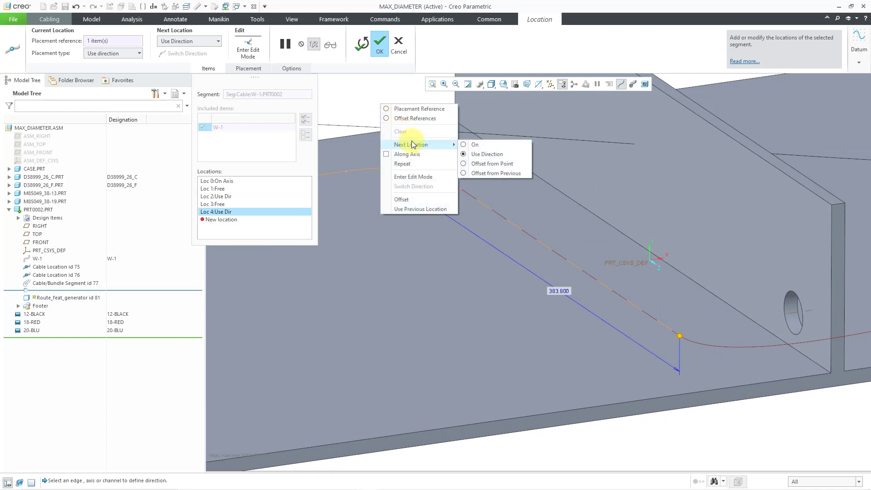
click(475, 146)
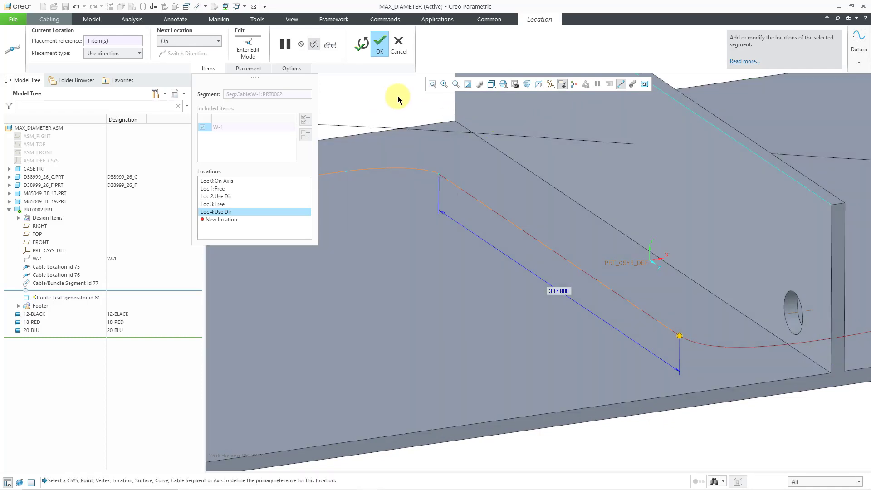
right_click(382, 97)
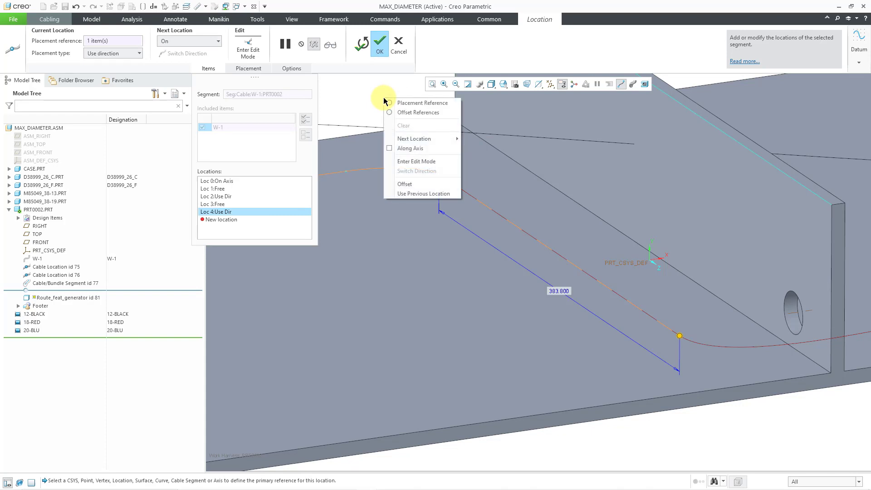
click(415, 149)
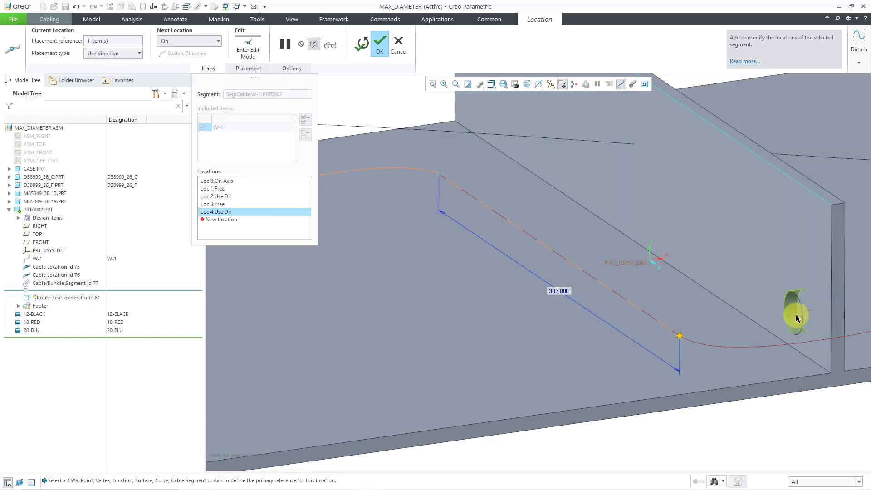
click(794, 317)
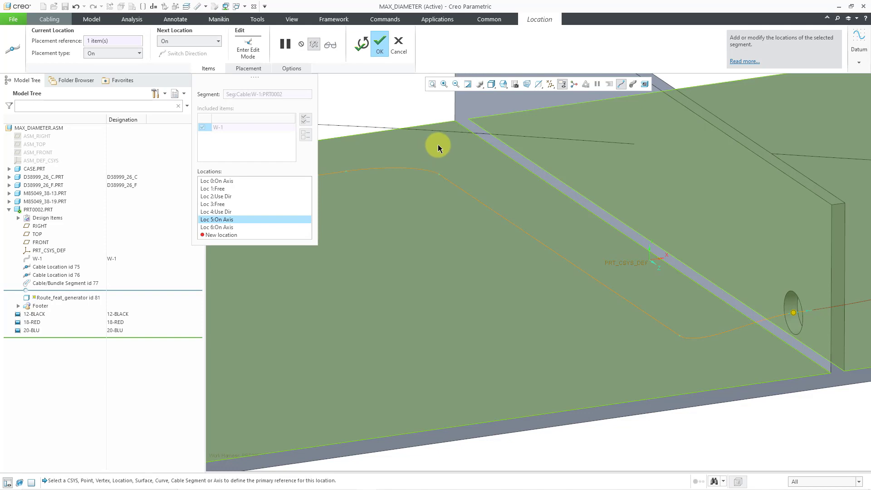
Turn off Along Axis and add a free W-1 location on the case floor just past the dividing wall's hole
scroll(508, 181, up, 2)
mouse_move(508, 181)
middle_down()
mouse_move(480, 171)
mouse_move(466, 182)
mouse_move(469, 193)
middle_up()
right_click(444, 398)
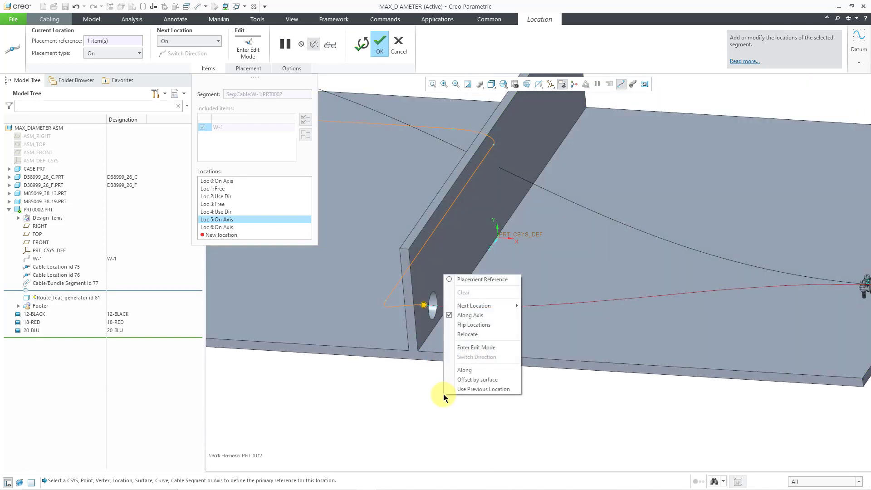
click(471, 316)
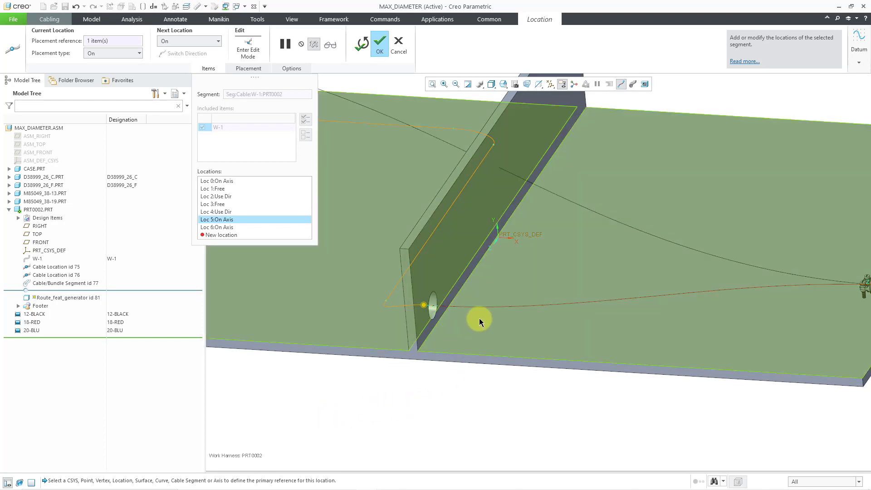
click(478, 318)
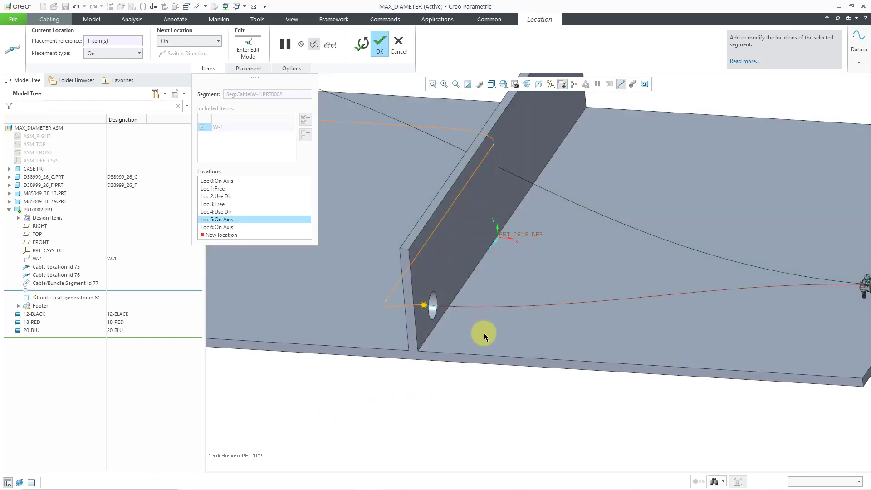
Add the next W-1 location with Use Direction along the case floor's front edge, about 340 from the free location
right_click(491, 402)
mouse_move(534, 344)
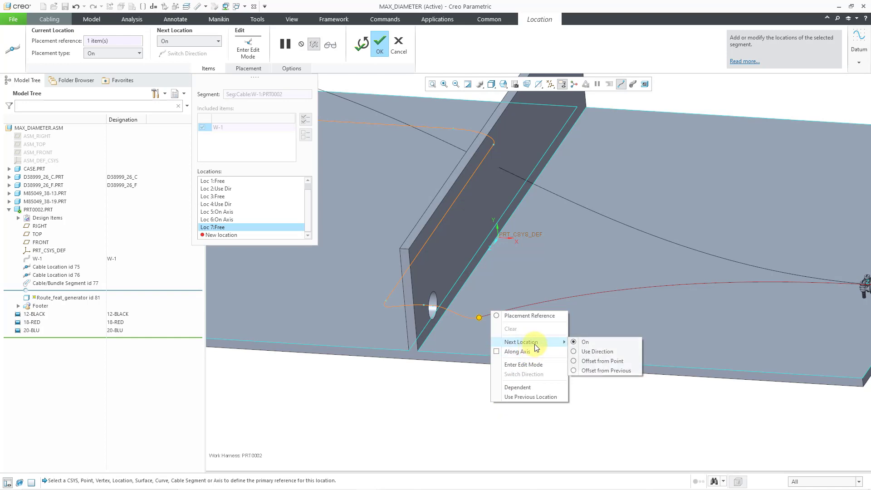
click(597, 353)
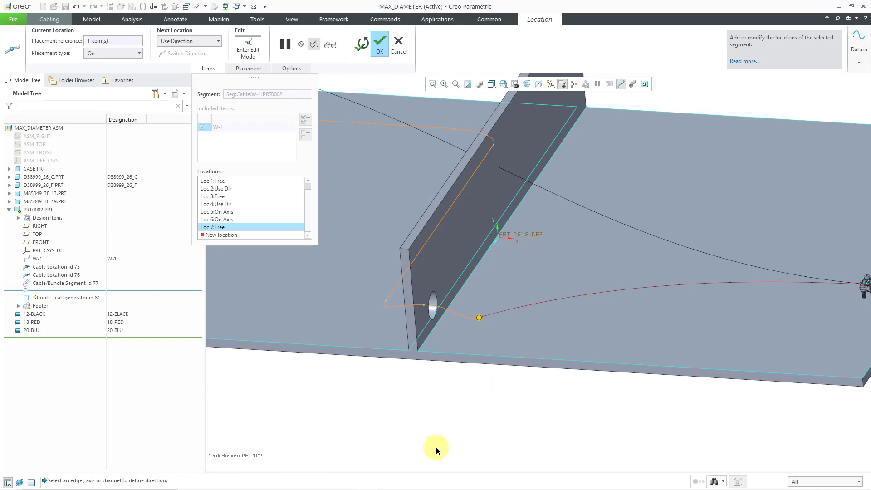
click(762, 375)
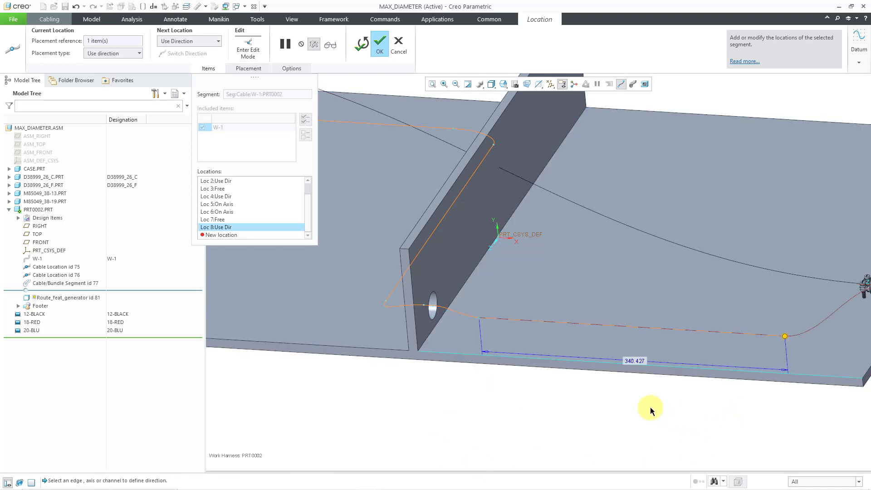
Add an On location on the axis of the clamp at W-1's opposite end, slide it just outside the clamp, and accept the locations
mouse_move(650, 407)
middle_down()
mouse_move(657, 402)
mouse_move(660, 414)
mouse_move(653, 405)
middle_up()
scroll(471, 335, down, 3)
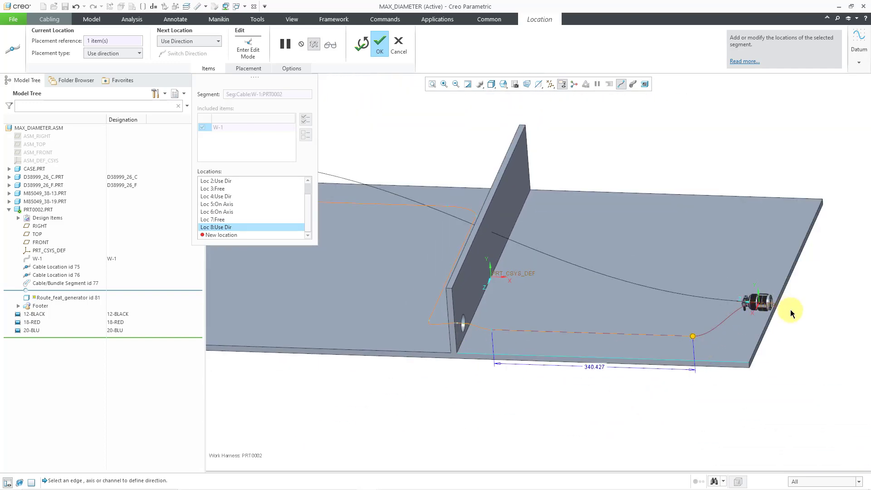
right_click(644, 138)
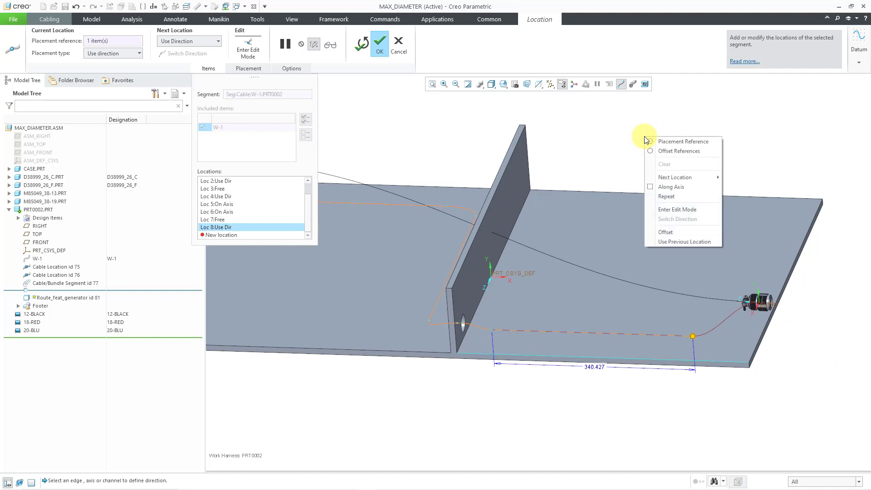
mouse_move(676, 177)
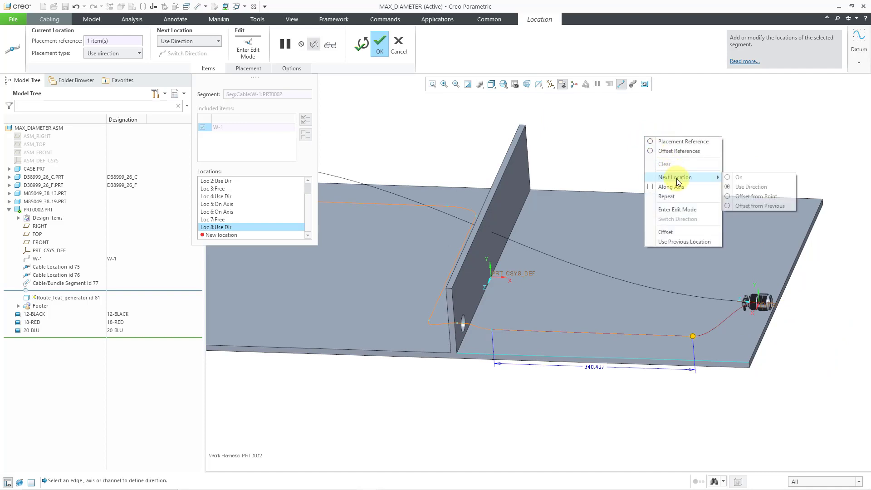
click(735, 177)
scroll(752, 328, down, 3)
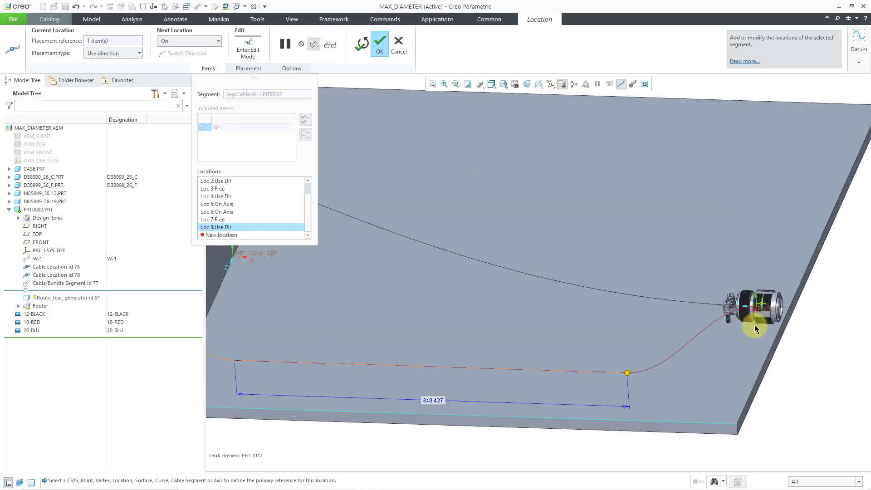
scroll(753, 329, down, 10)
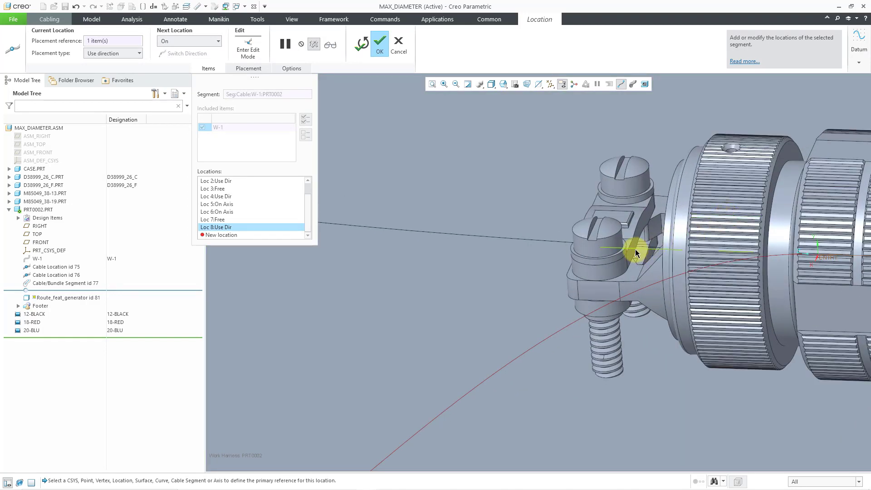
click(635, 250)
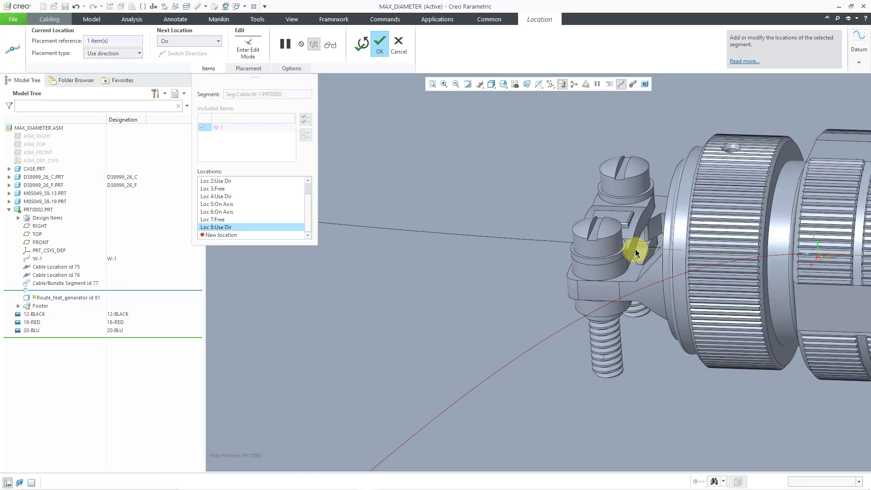
drag(621, 253, 560, 247)
scroll(619, 217, down, 8)
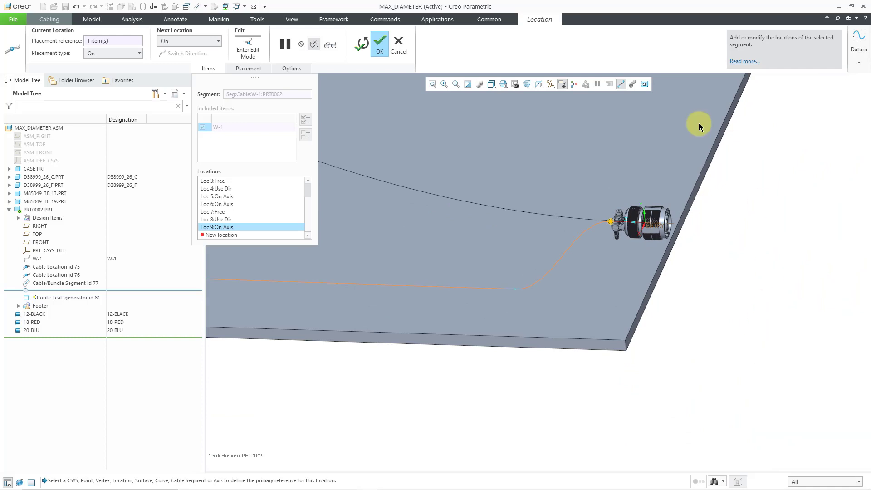
click(379, 49)
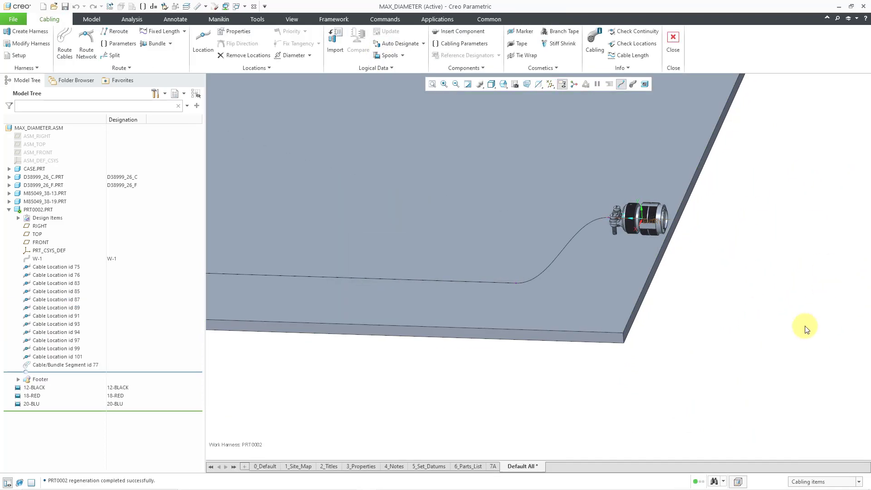
Check the whole W-1 route with cables displayed at their correct thickness, and return to the centerline display
scroll(770, 381, down, 4)
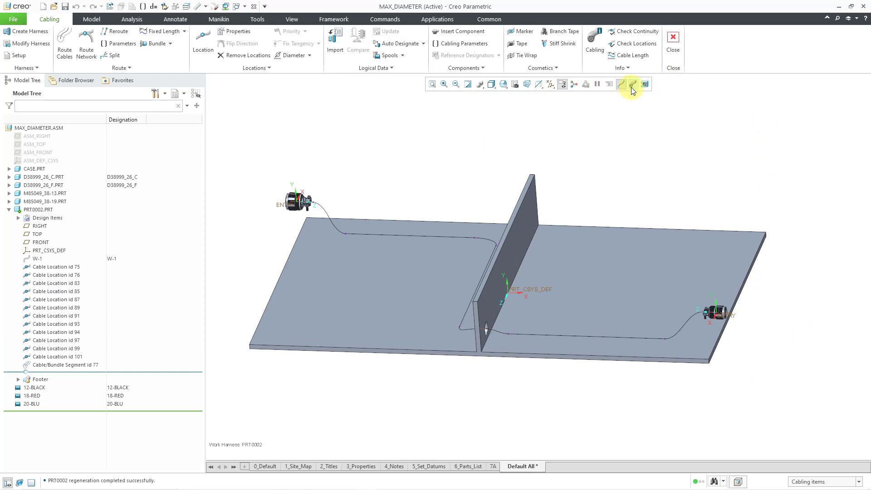
click(633, 85)
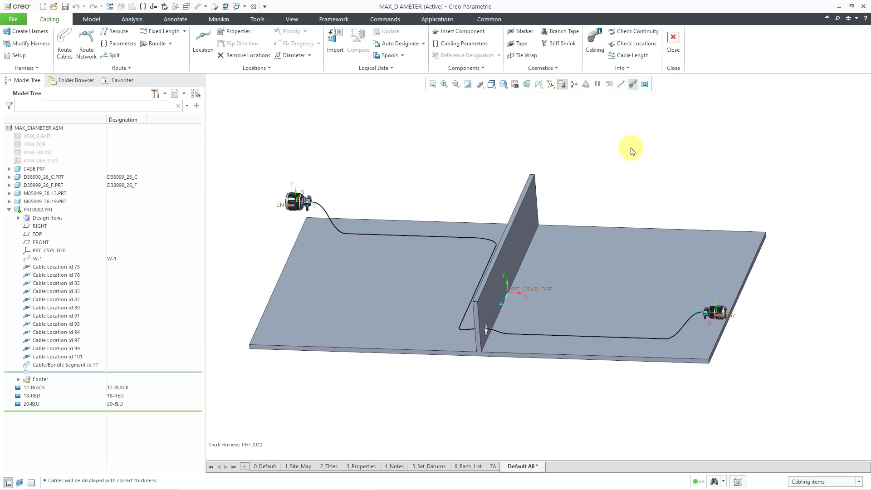
middle_drag(633, 150, 631, 146)
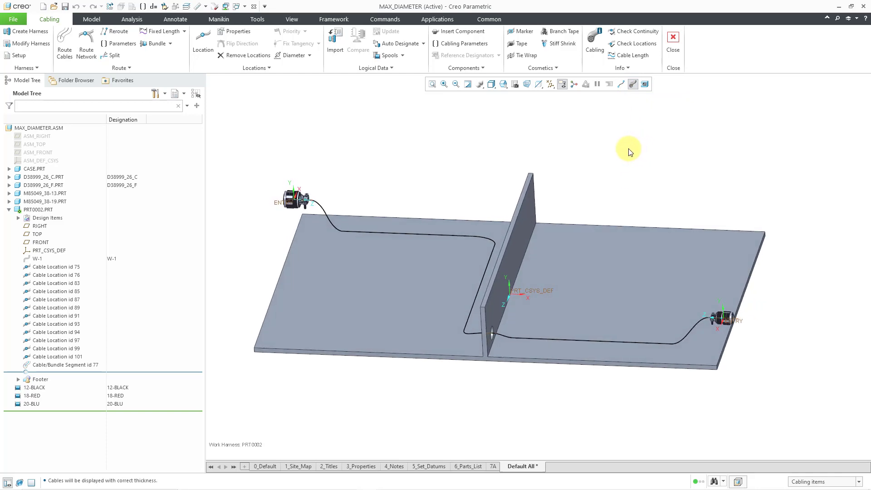
click(620, 86)
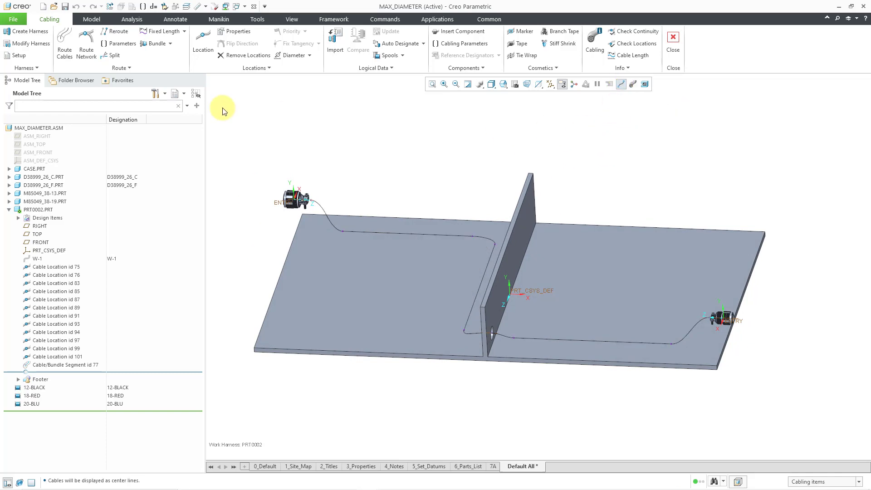
Add wire W-2 on spool 18-RED with the Follow Cable route type, taking W-1 as the cable to follow
click(64, 51)
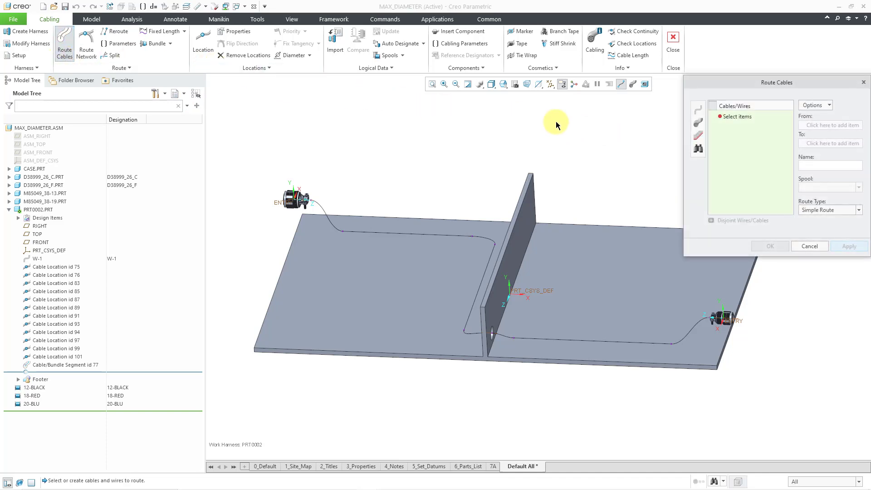
click(697, 112)
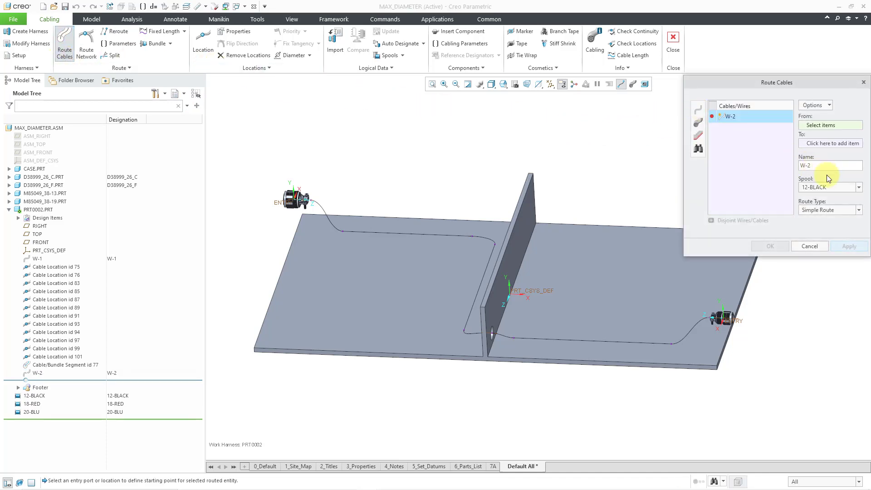
click(859, 187)
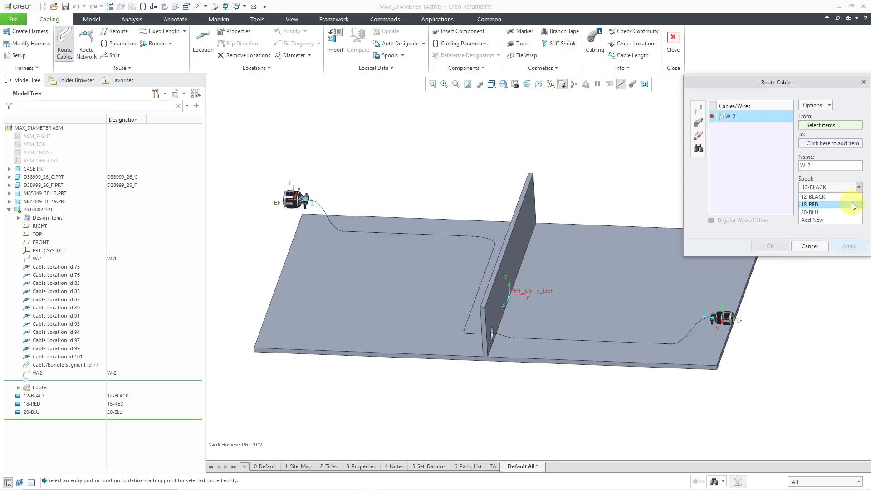
click(854, 205)
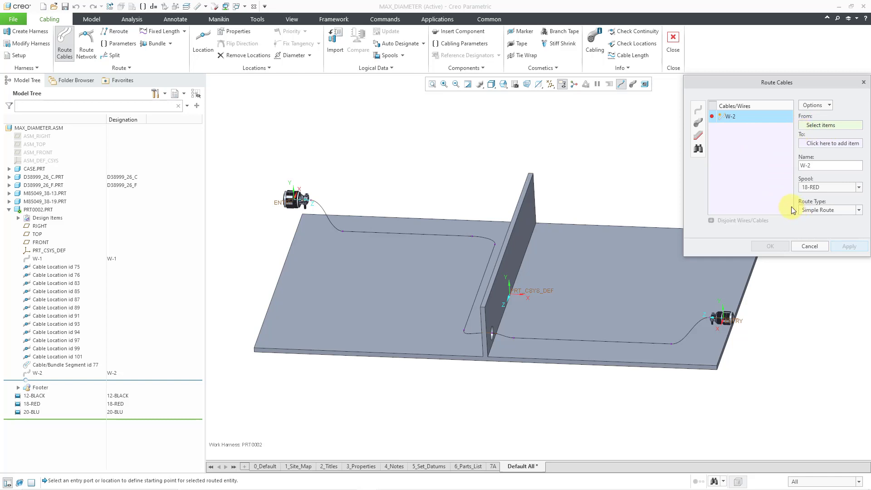
click(825, 211)
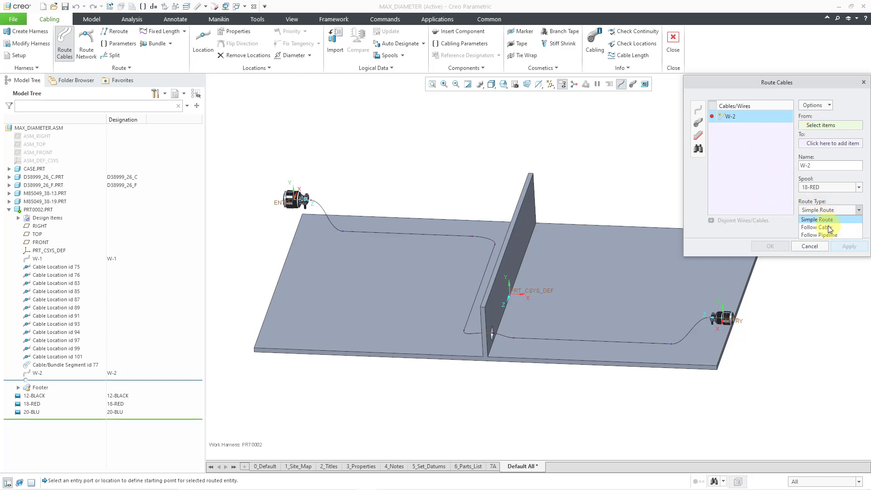
click(816, 226)
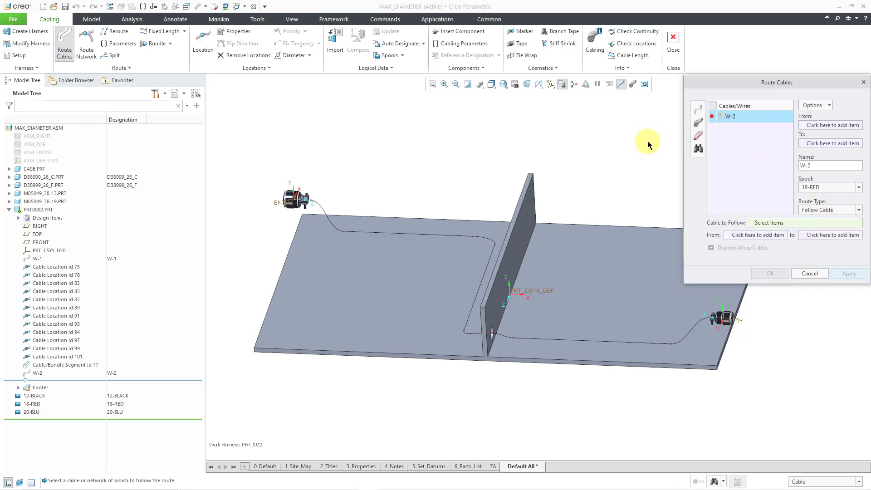
click(416, 233)
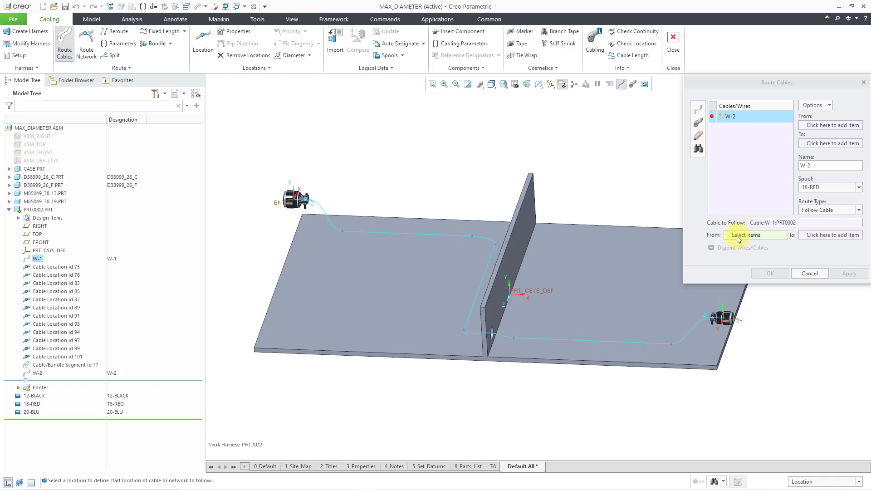
Set the followed section of W-1 to run between its locations just outside the clamps at the two connectors
scroll(295, 200, up, 5)
scroll(316, 209, up, 3)
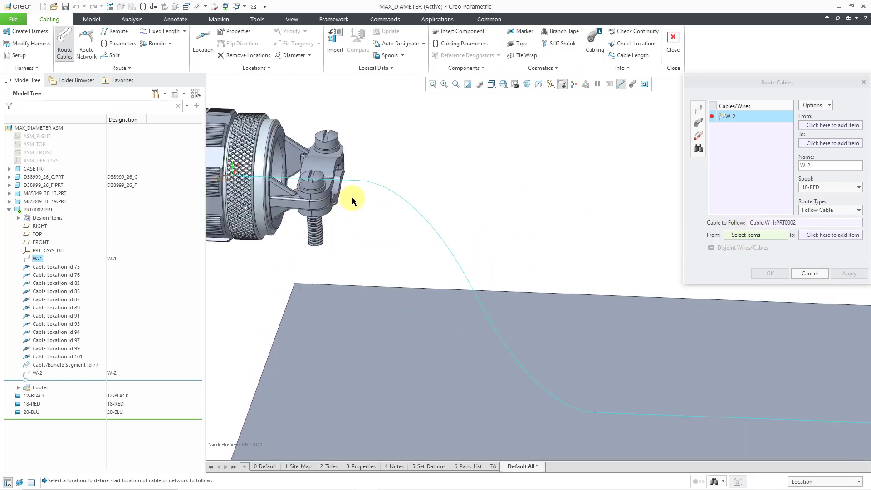
click(360, 181)
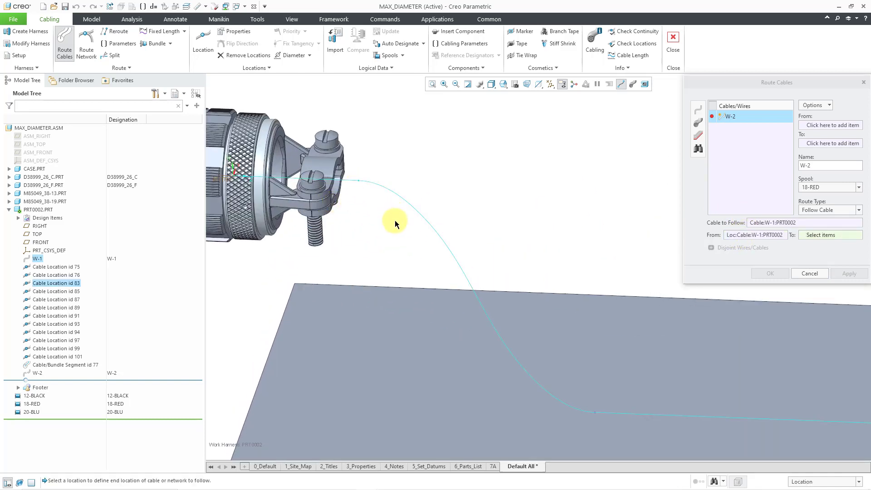
scroll(300, 136, down, 6)
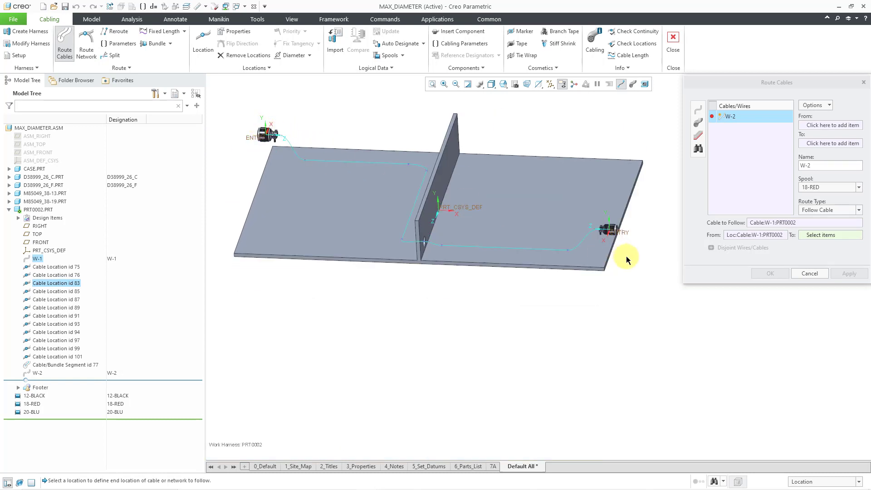
scroll(604, 233, up, 5)
scroll(599, 232, up, 4)
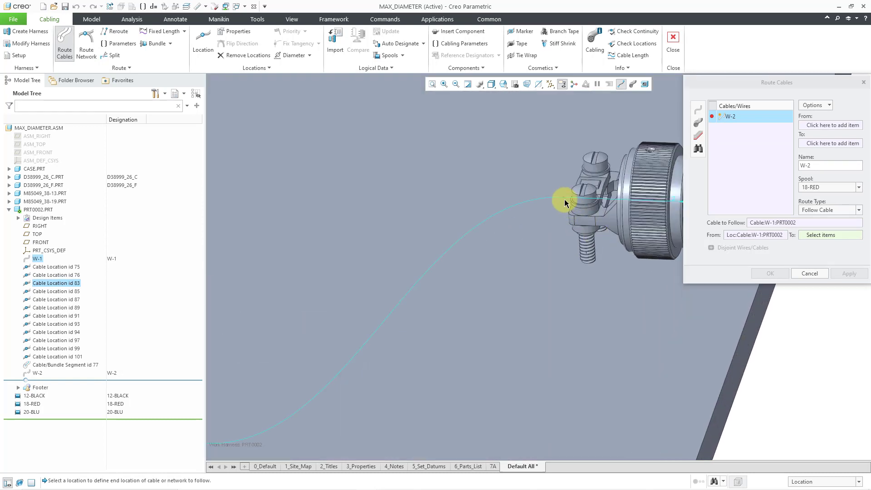
click(563, 198)
scroll(616, 273, down, 8)
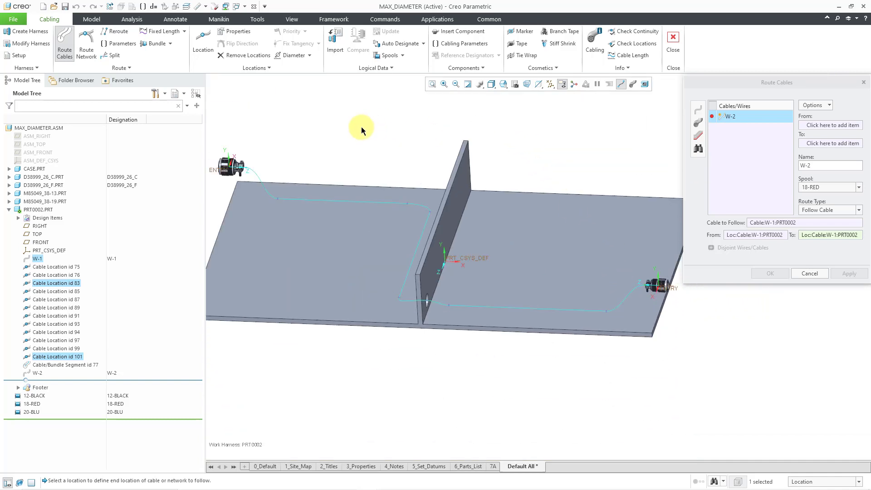
Route W-2 from the ENTRY coordinate system of the connector above the case's far corner to the opposite connector's ENTRY
click(837, 127)
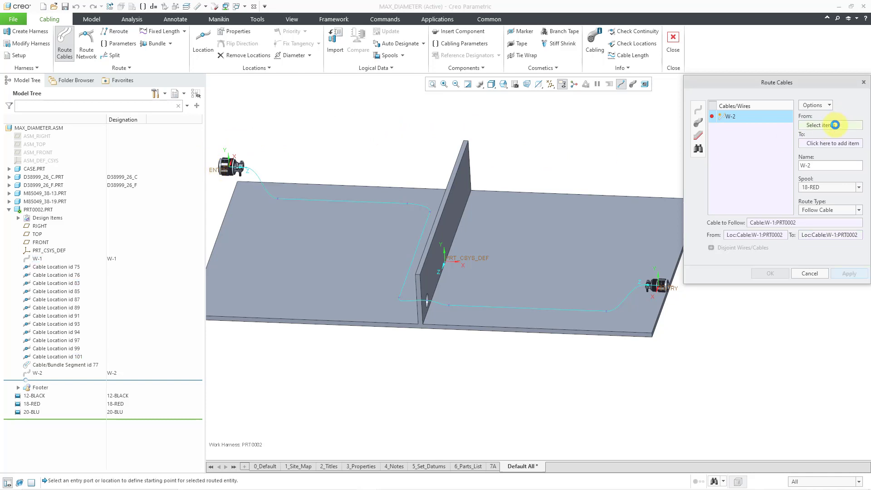
right_click(342, 127)
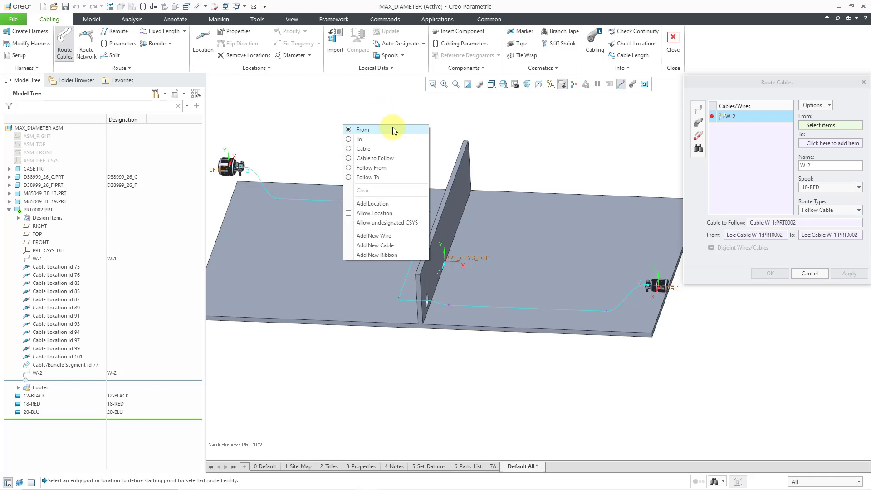
click(366, 107)
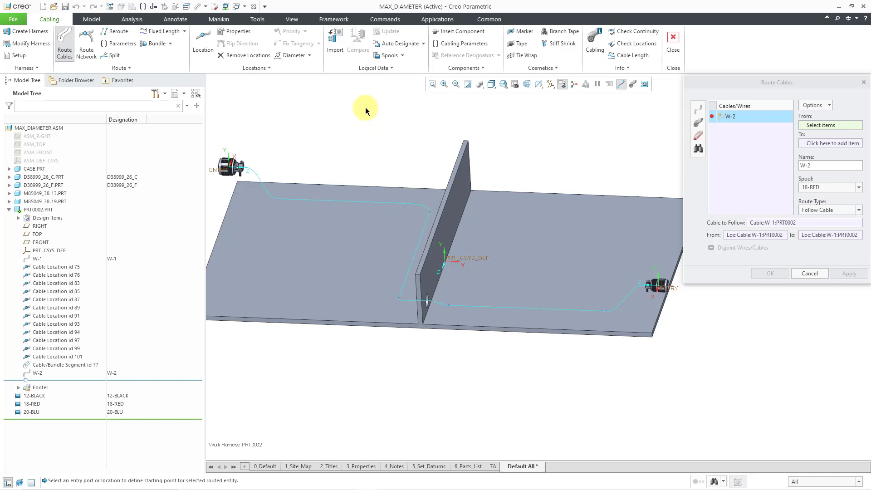
click(219, 161)
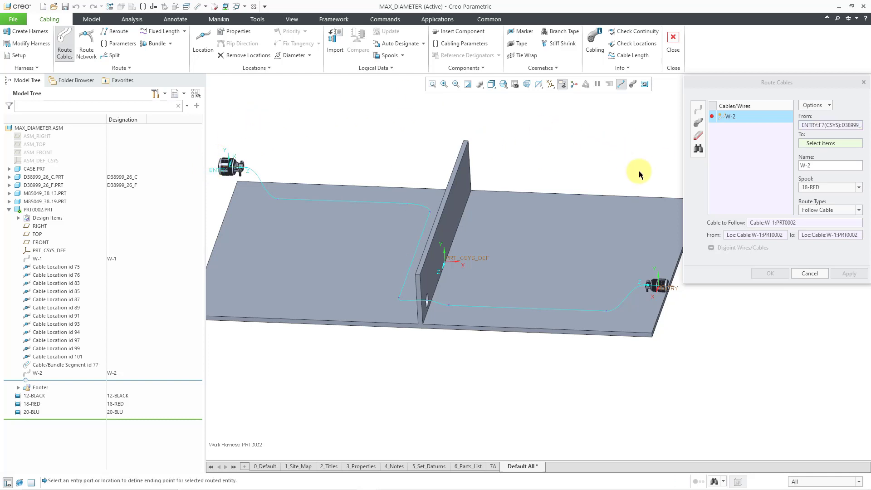
click(675, 289)
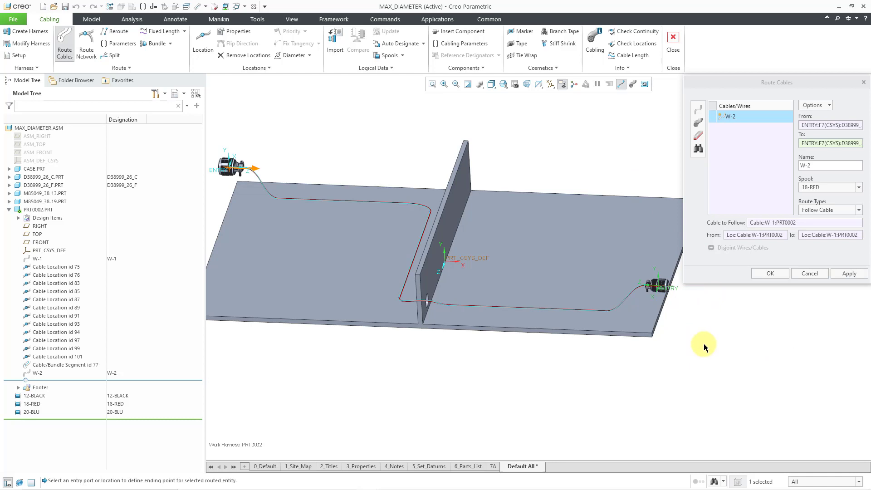
Try Simple Route as the route type for W-2
click(839, 209)
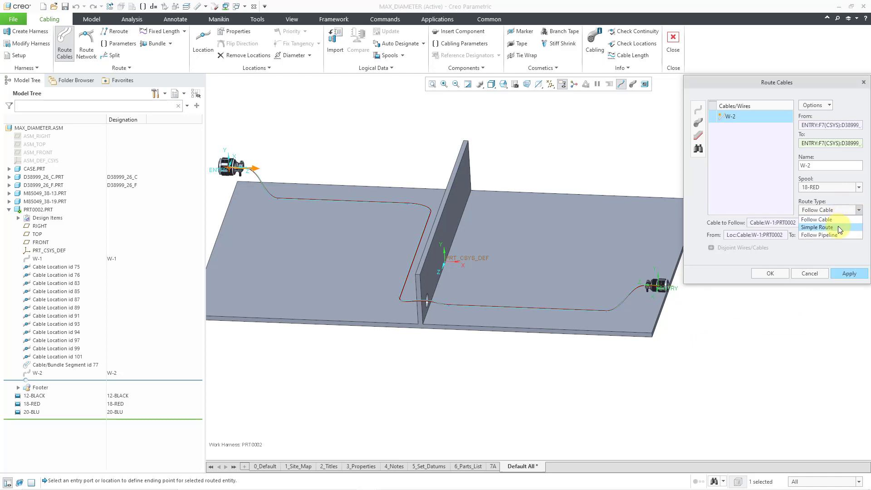
click(837, 226)
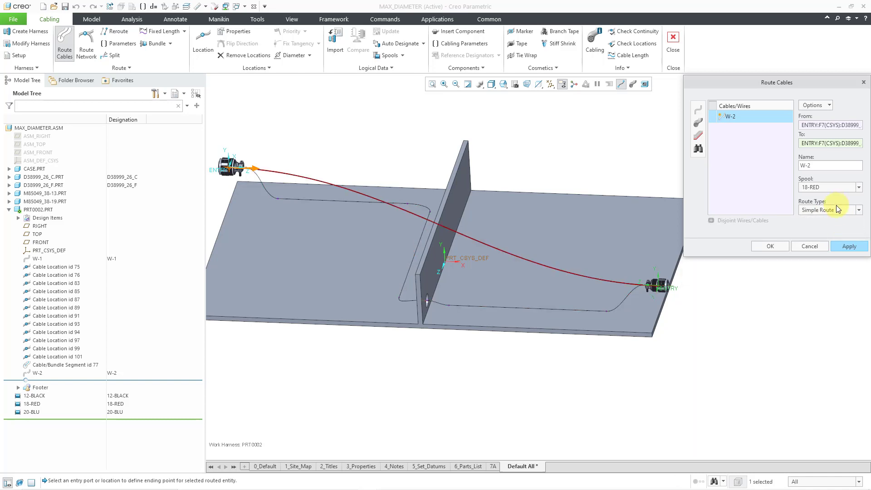
Set W-2 back to Follow Cable along W-1, starting at the location just outside the first connector's clamp
click(833, 209)
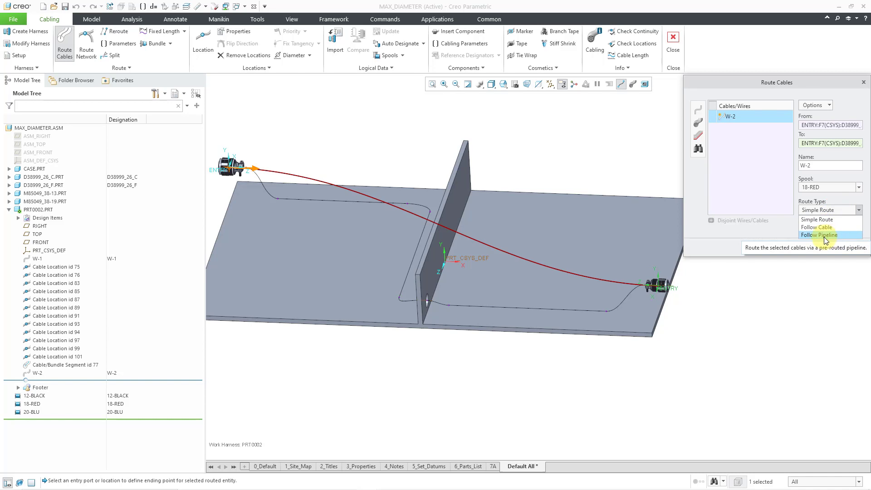
key(Escape)
click(823, 228)
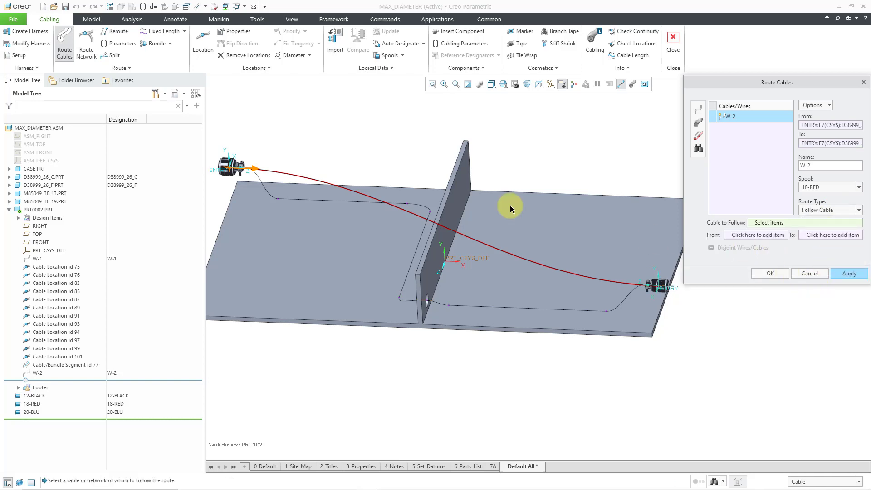
click(263, 190)
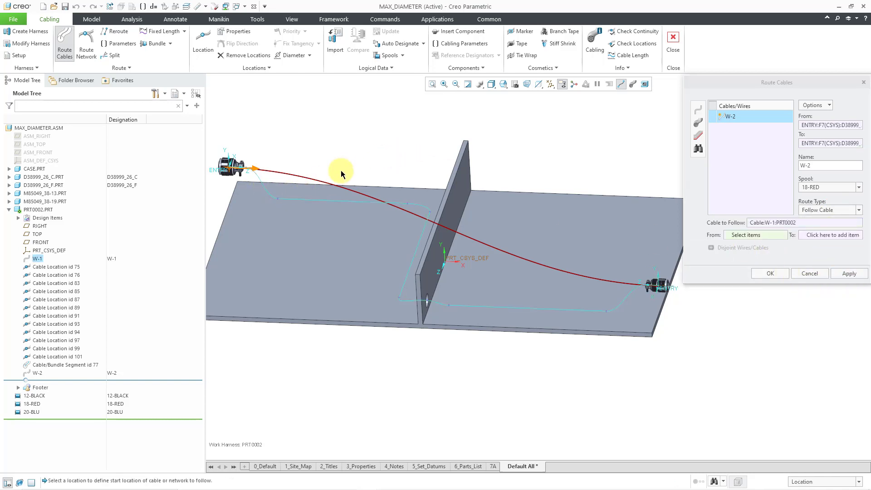
scroll(229, 159, up, 5)
click(378, 173)
scroll(341, 148, down, 5)
scroll(296, 142, down, 4)
End W-2's followed section at the W-1 location just outside the opposite connector's clamp, and apply the route
scroll(496, 200, up, 8)
scroll(652, 220, up, 3)
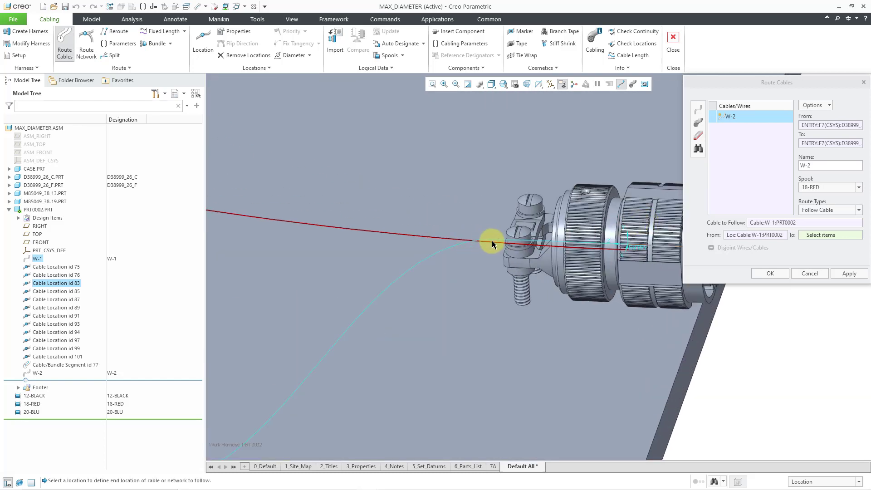
click(497, 239)
scroll(563, 197, down, 6)
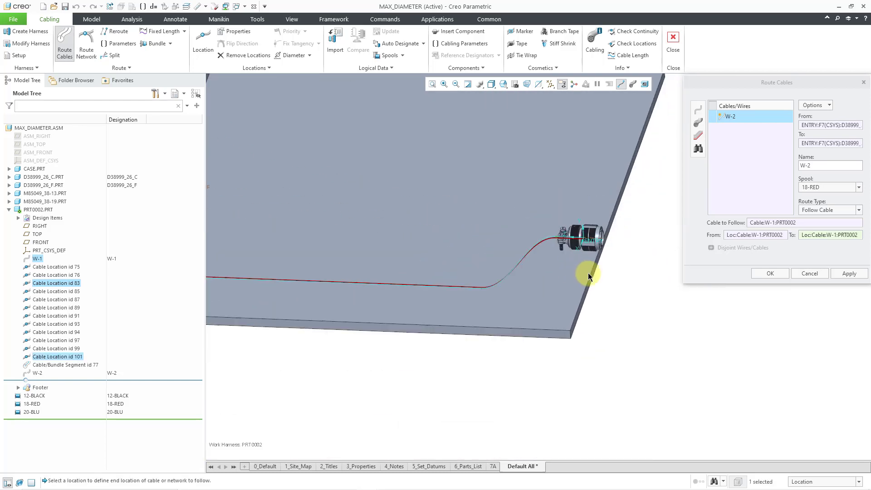
scroll(588, 273, down, 5)
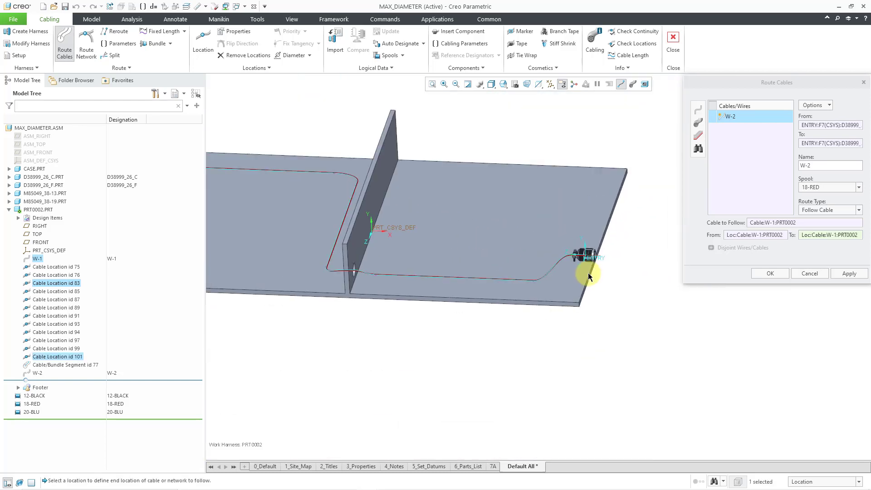
click(837, 273)
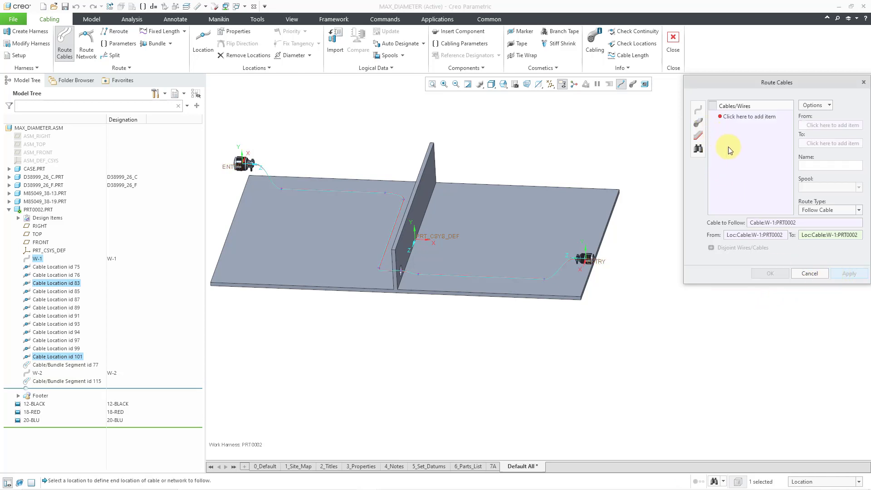
Add wire W-3 on spool 20-BLU as a Simple Route between the two connectors' ENTRY coordinate systems, and accept it
click(696, 110)
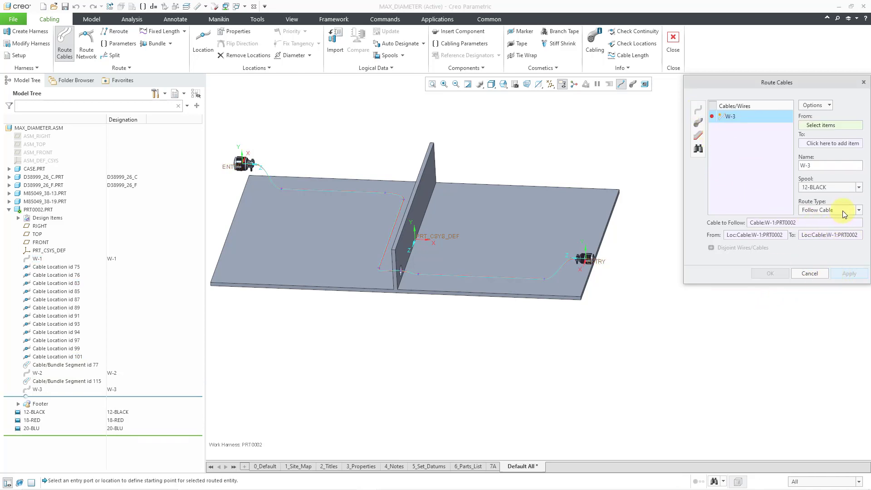
click(842, 211)
click(836, 228)
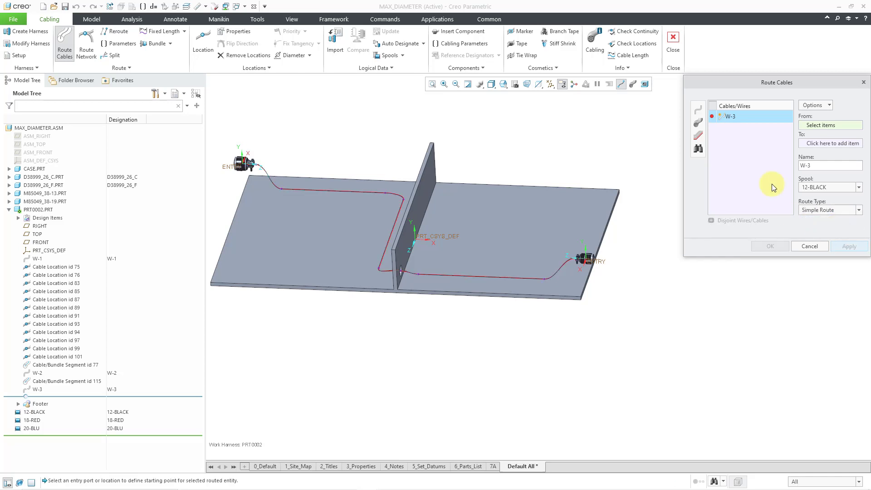
click(226, 171)
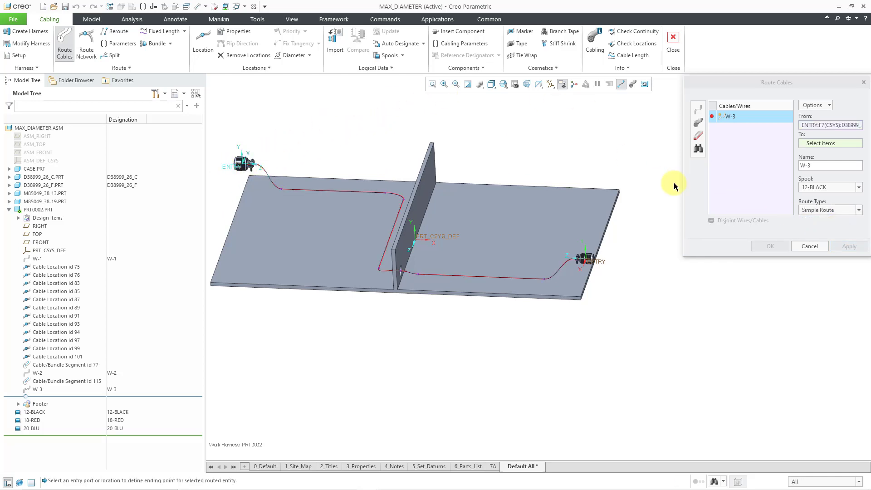
click(604, 264)
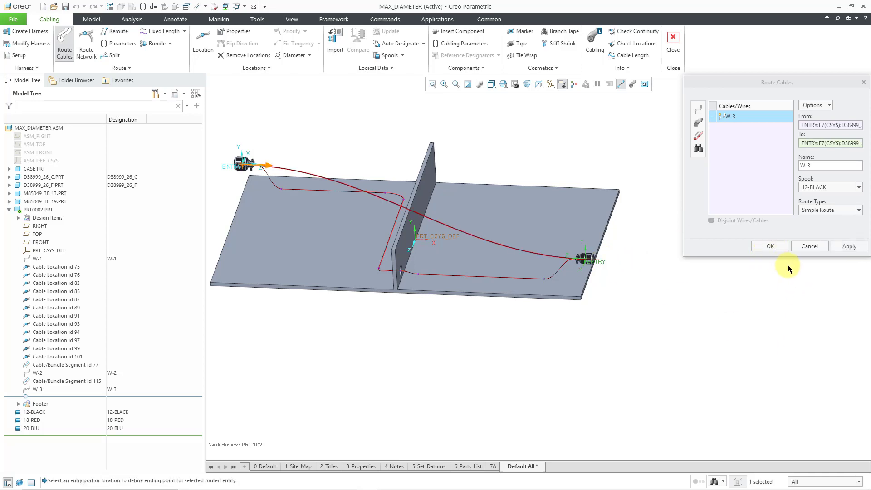
click(822, 186)
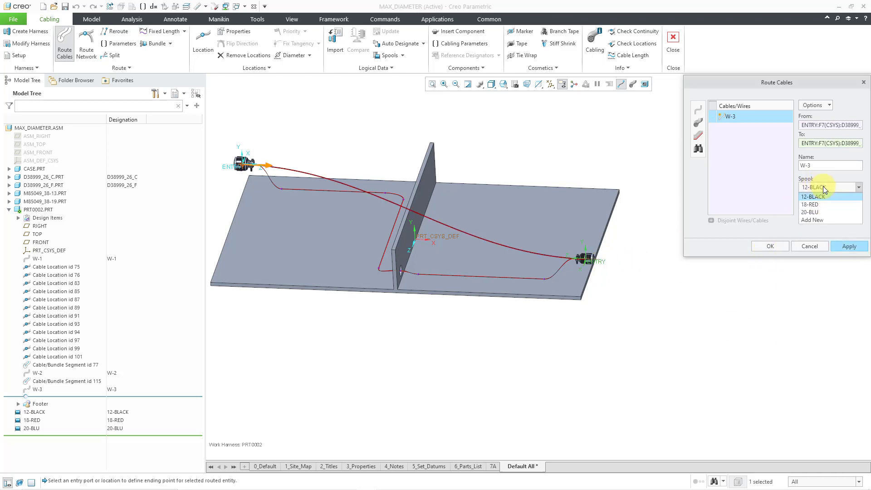
click(827, 212)
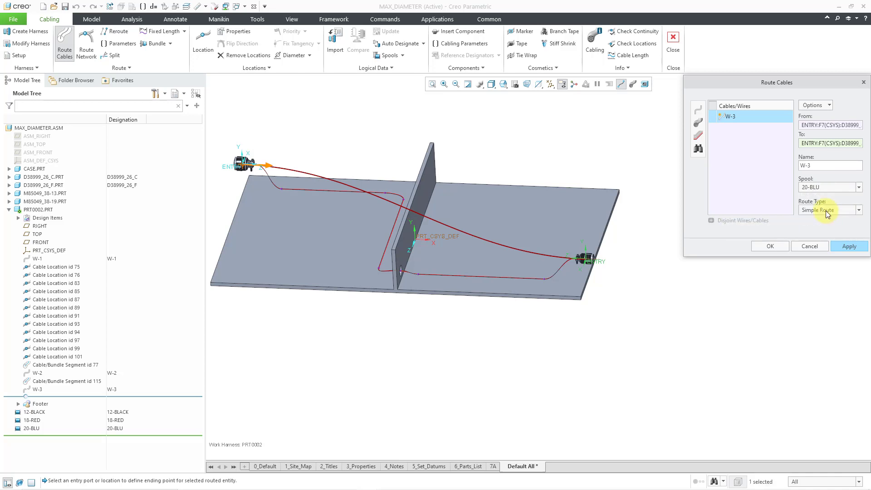
click(770, 247)
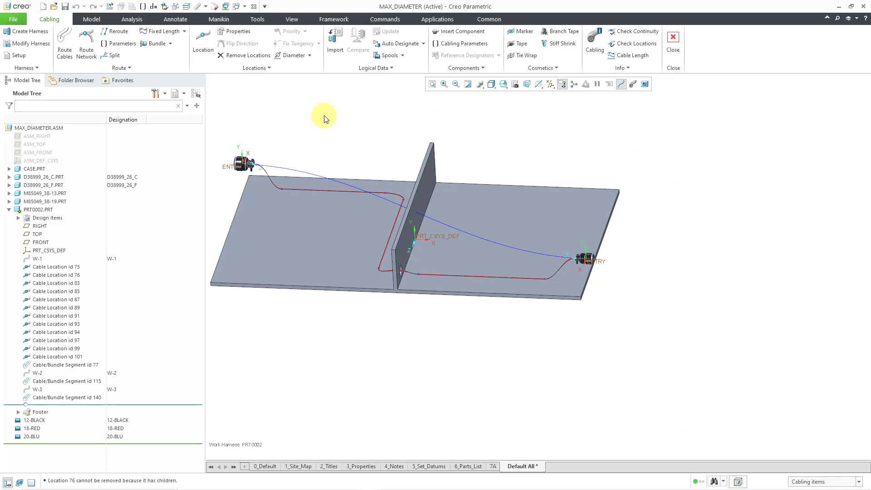
Start rerouting W-3's straight segment, with the target path beginning at the location just outside the first connector's clamp
scroll(223, 184, up, 3)
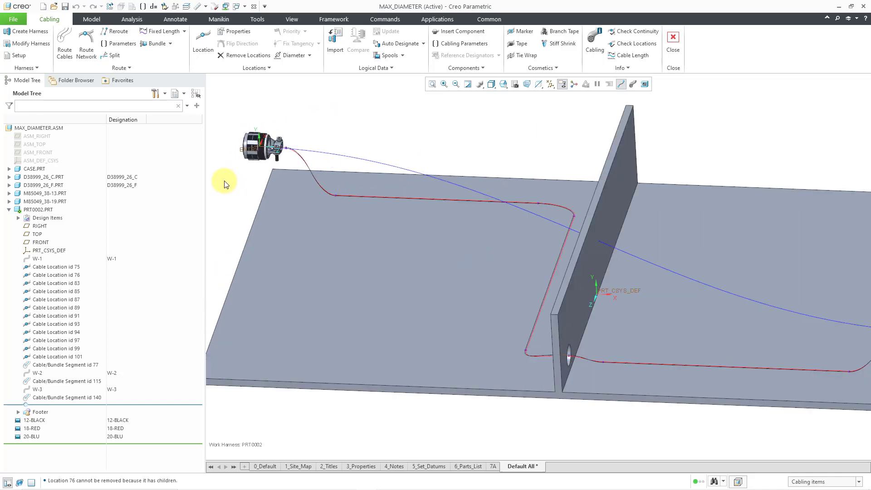
click(358, 158)
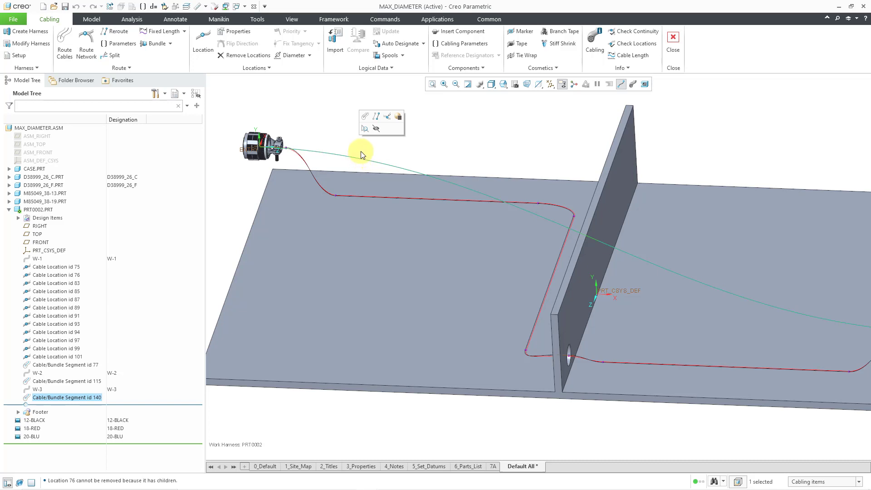
click(375, 119)
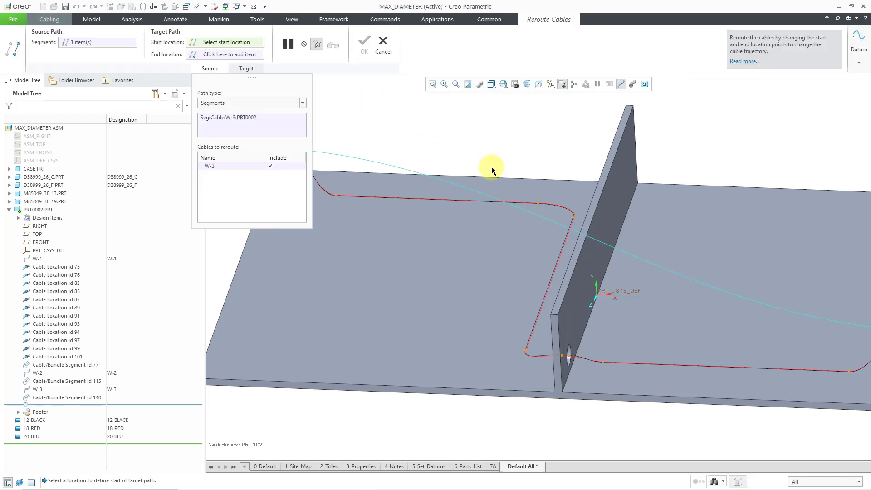
scroll(717, 176, down, 3)
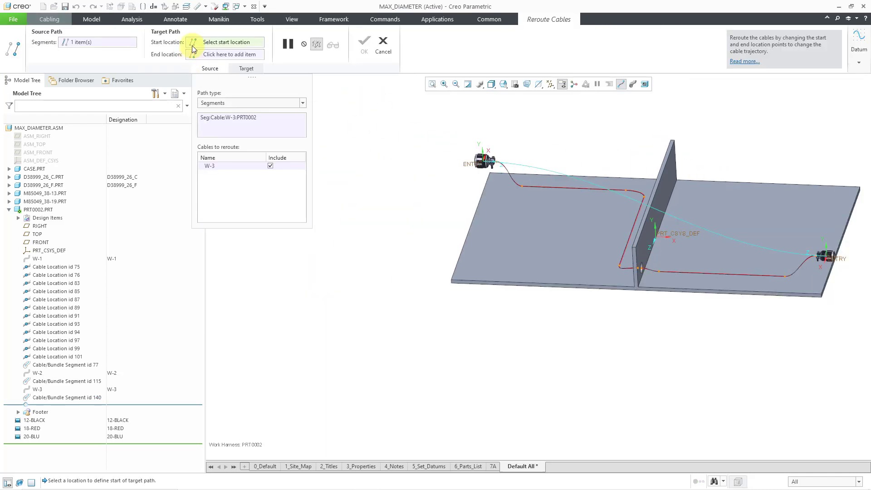
scroll(497, 165, up, 5)
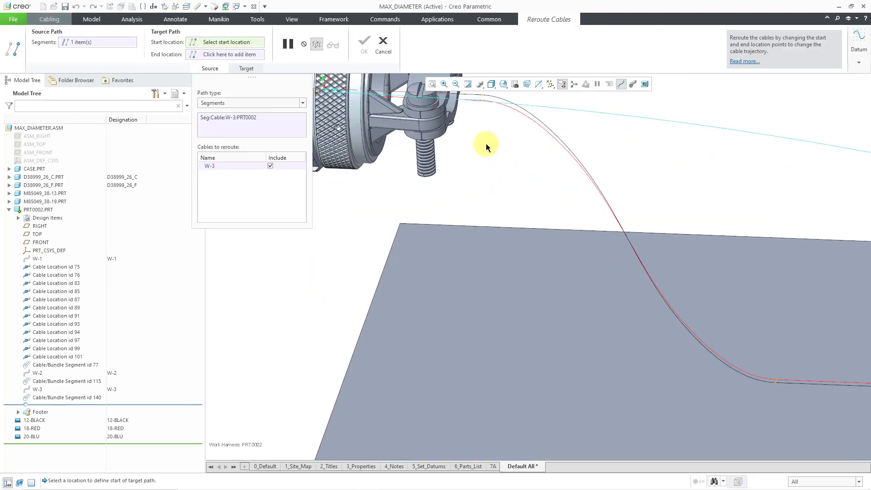
click(482, 99)
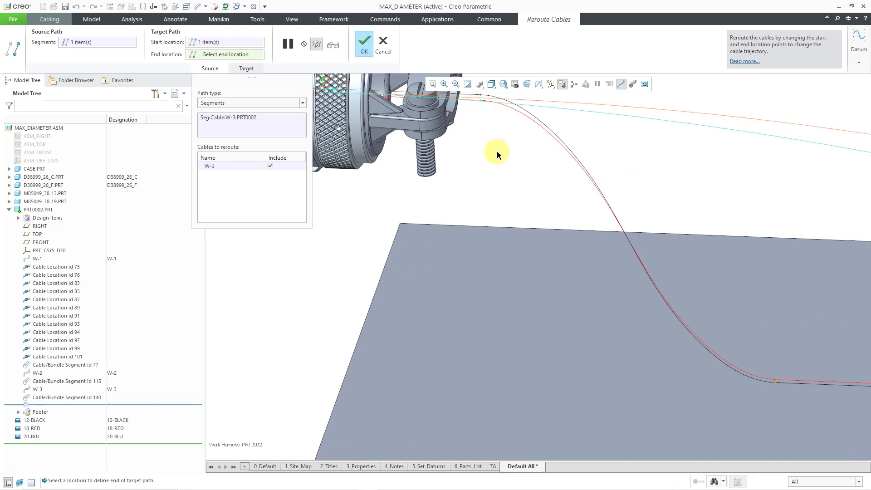
End W-3's target path at the location just outside the opposite connector's clamp, and apply the reroute
scroll(370, 197, down, 5)
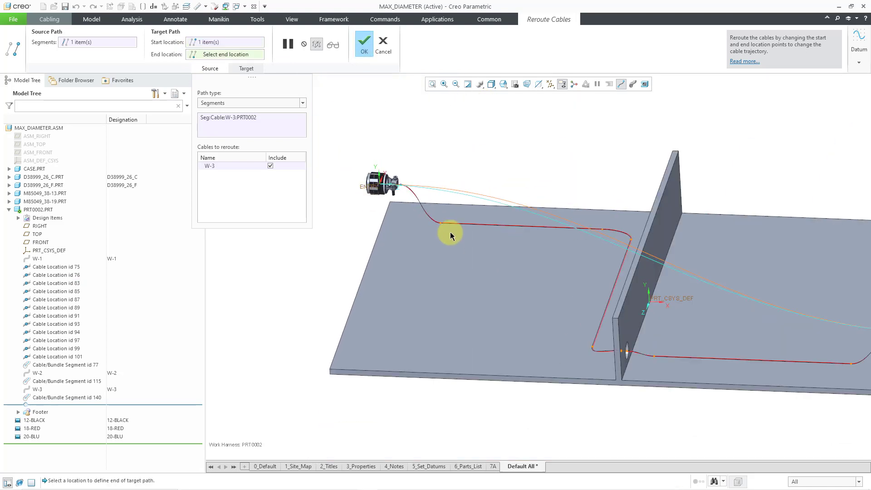
scroll(484, 262, down, 2)
scroll(675, 272, up, 6)
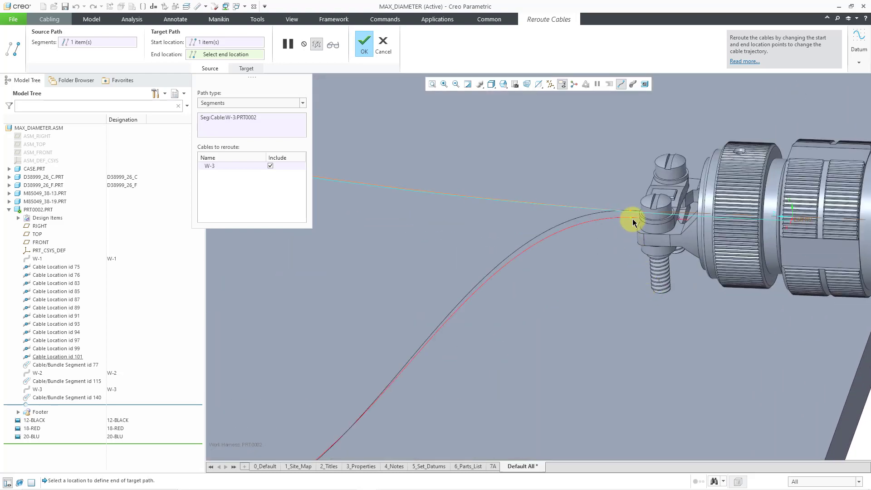
click(632, 219)
scroll(723, 272, down, 8)
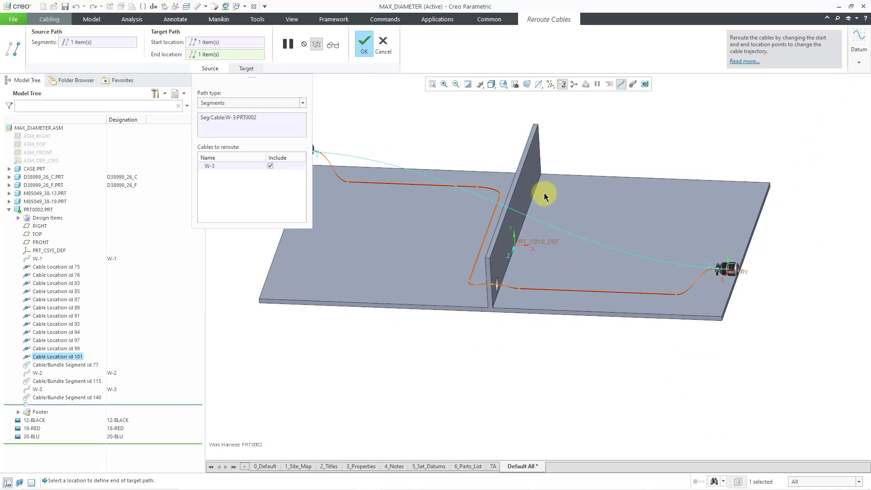
click(364, 44)
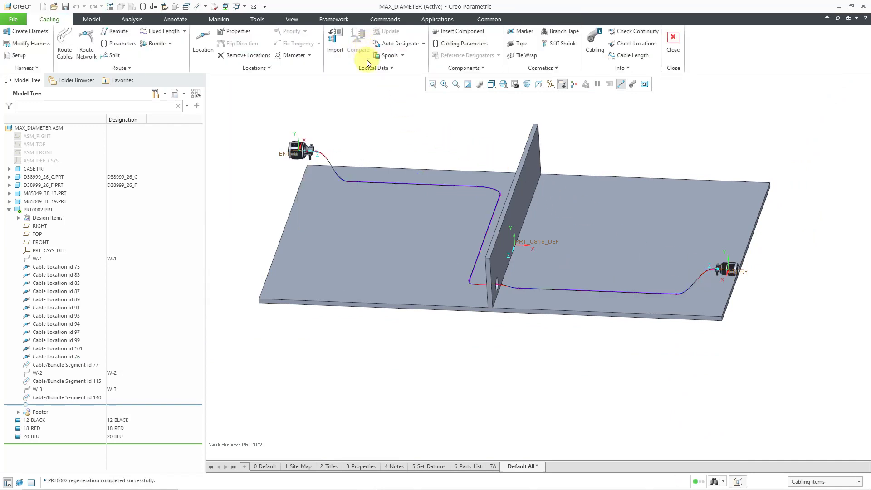
Display the cables with their true thickness and examine the three wires near the first connector and through the wall's hole
click(633, 88)
scroll(312, 148, up, 5)
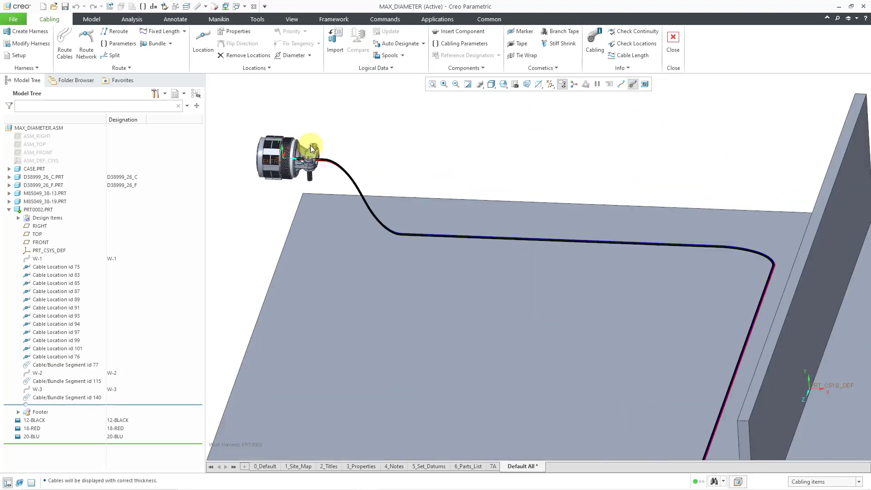
scroll(383, 170, up, 3)
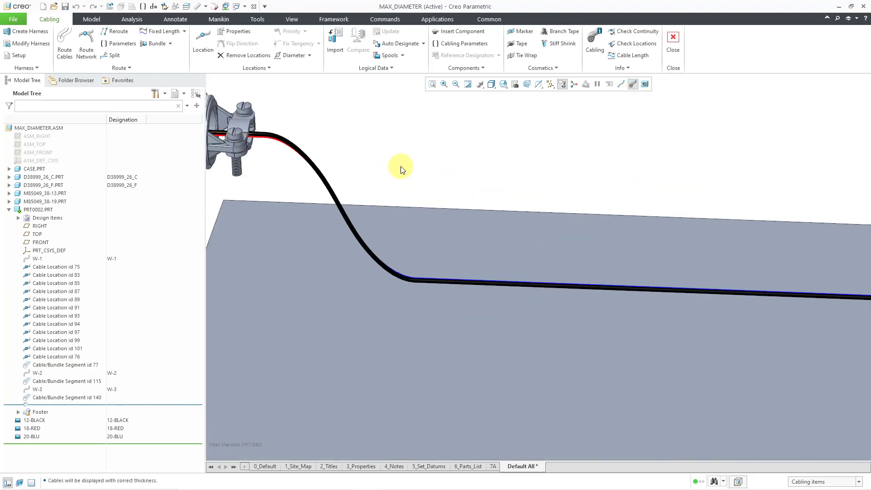
middle_drag(366, 146, 361, 152)
key(ctrl+d)
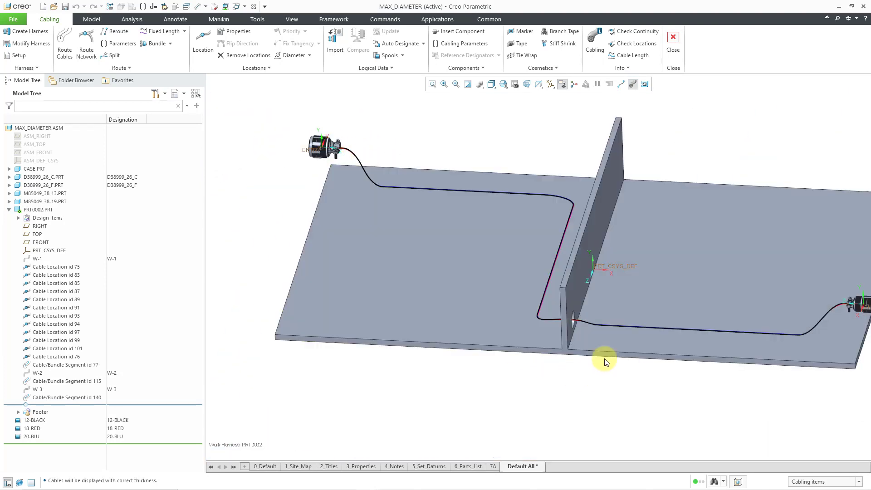
scroll(596, 328, up, 5)
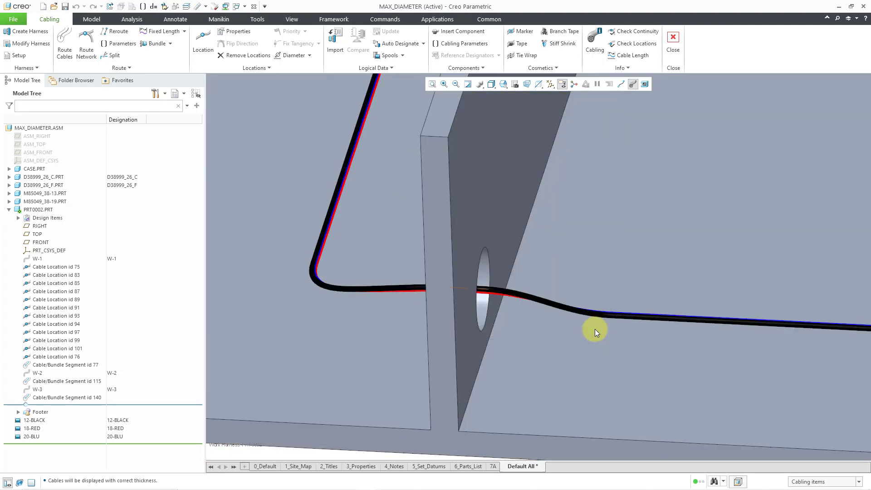
scroll(595, 328, down, 5)
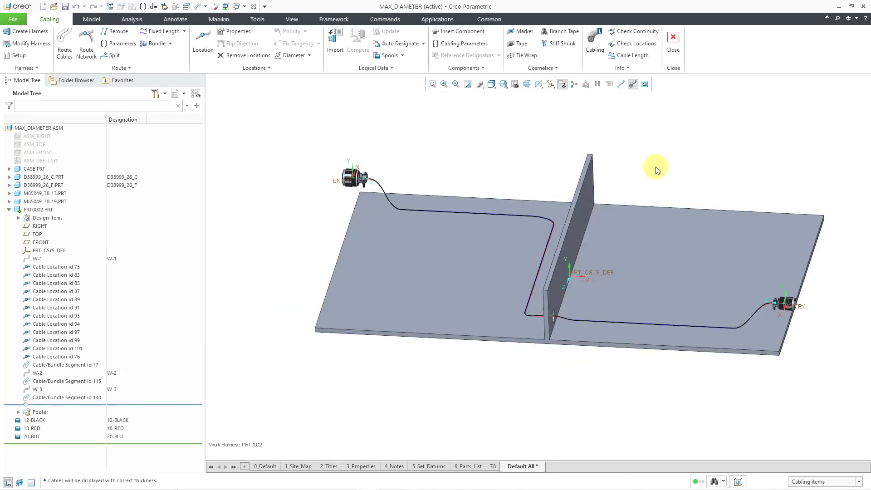
scroll(665, 187, up, 1)
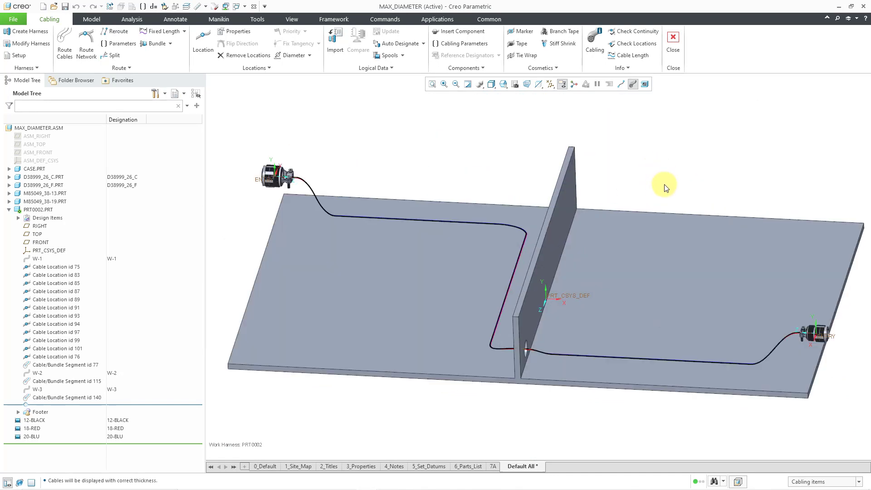